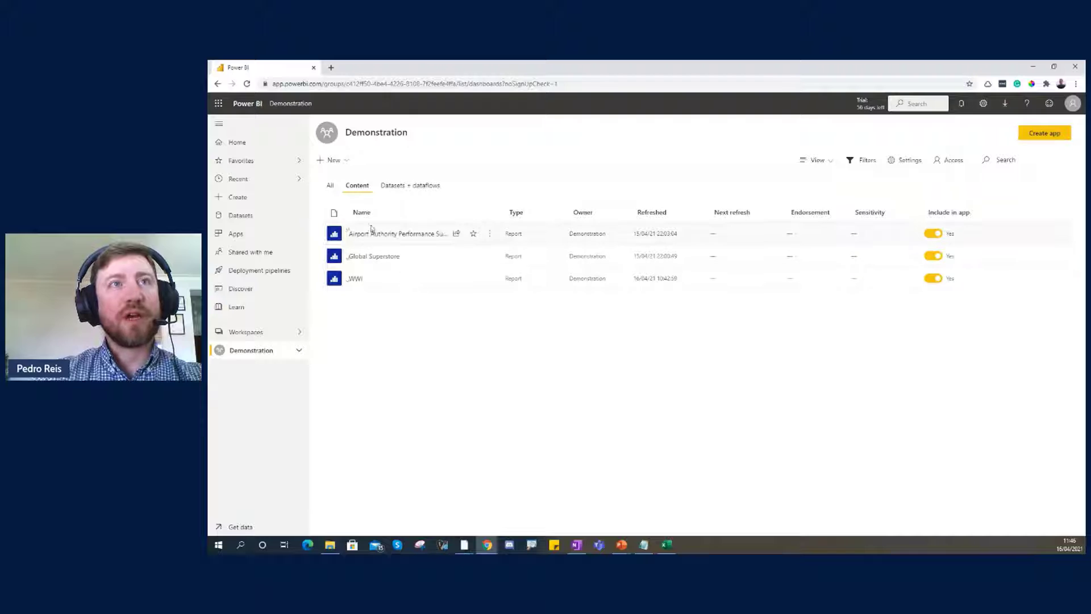
Step: Review the Demonstration workspace's datasets and reports, view the WWI report, and return to the workspace's content list
left_click(402, 187)
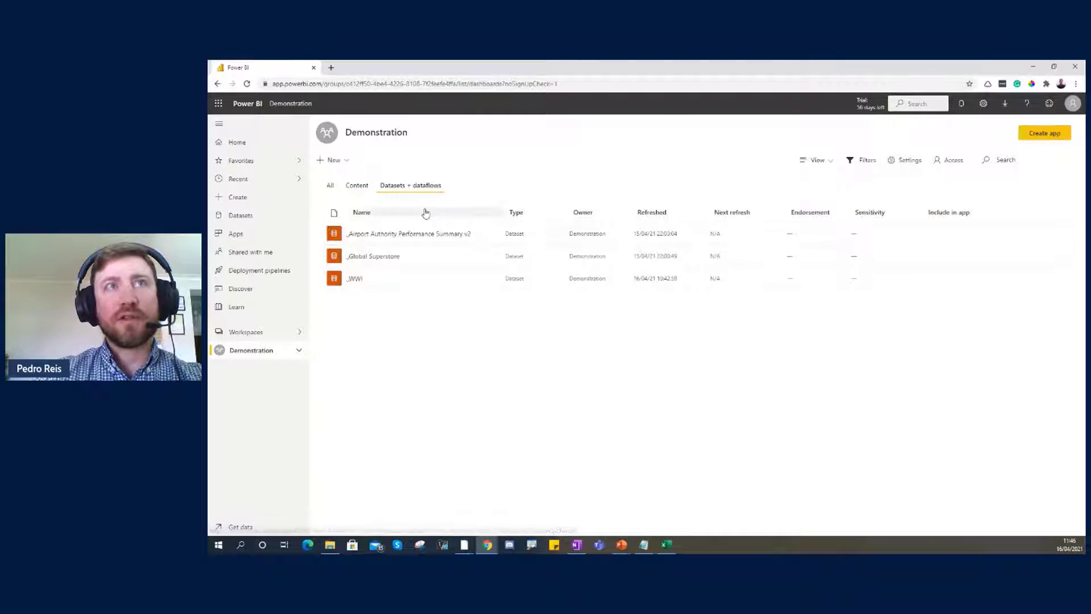
left_click(363, 187)
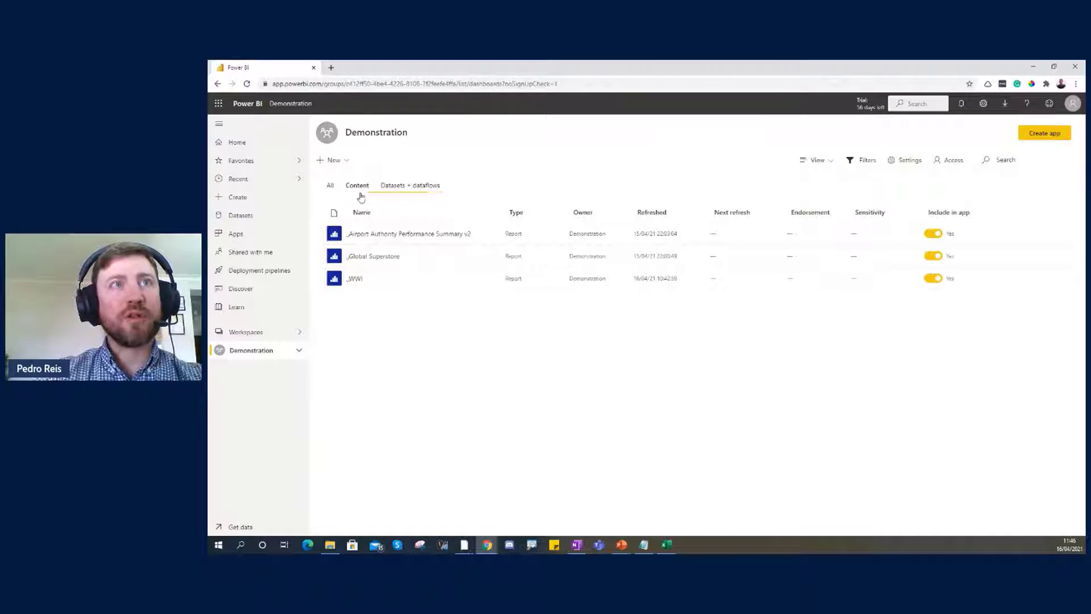
left_click(356, 279)
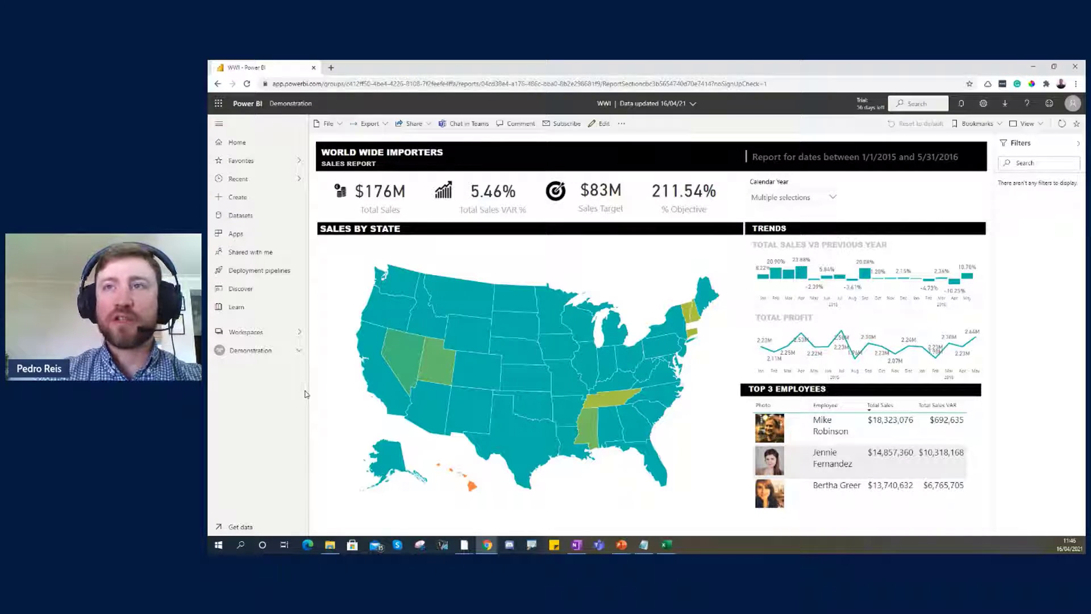
left_click(257, 353)
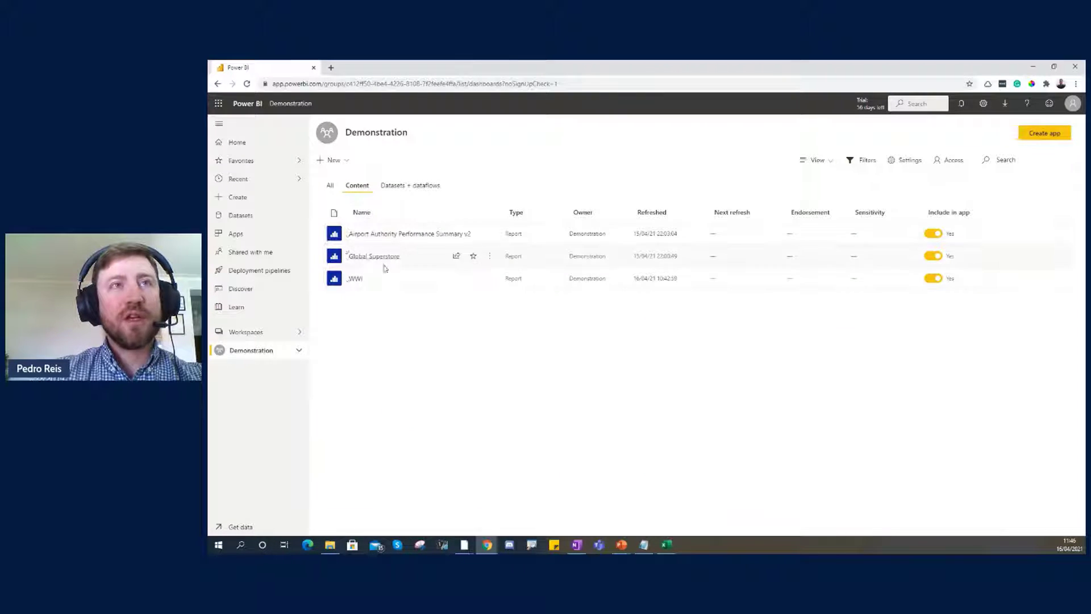
Step: Examine where Analyze in Excel is offered for the WWI report and dataset, and which Power BI downloads are available
left_click(489, 281)
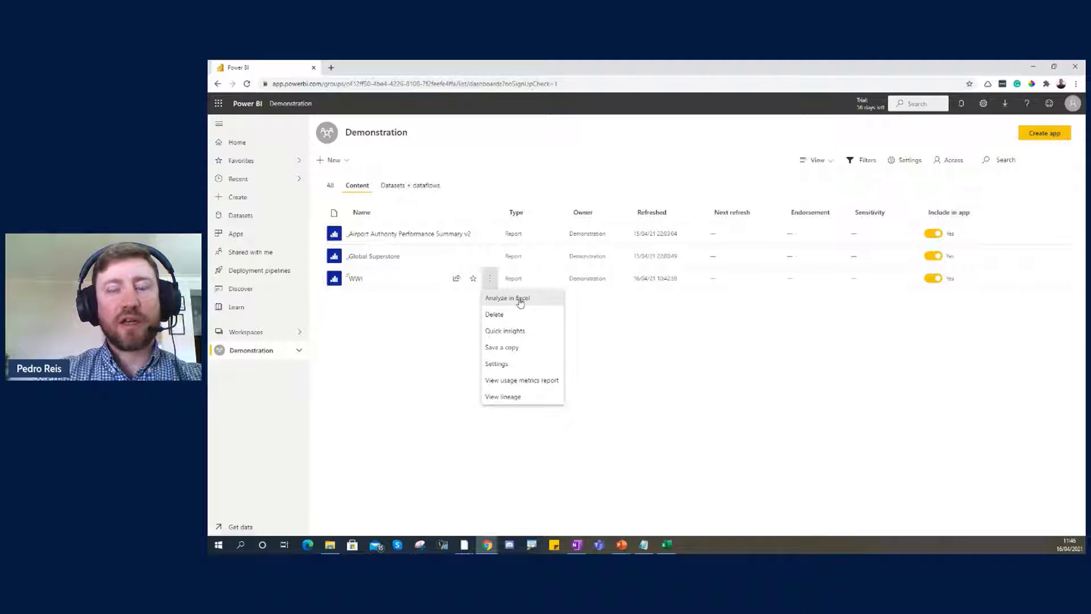
left_click(441, 332)
left_click(407, 192)
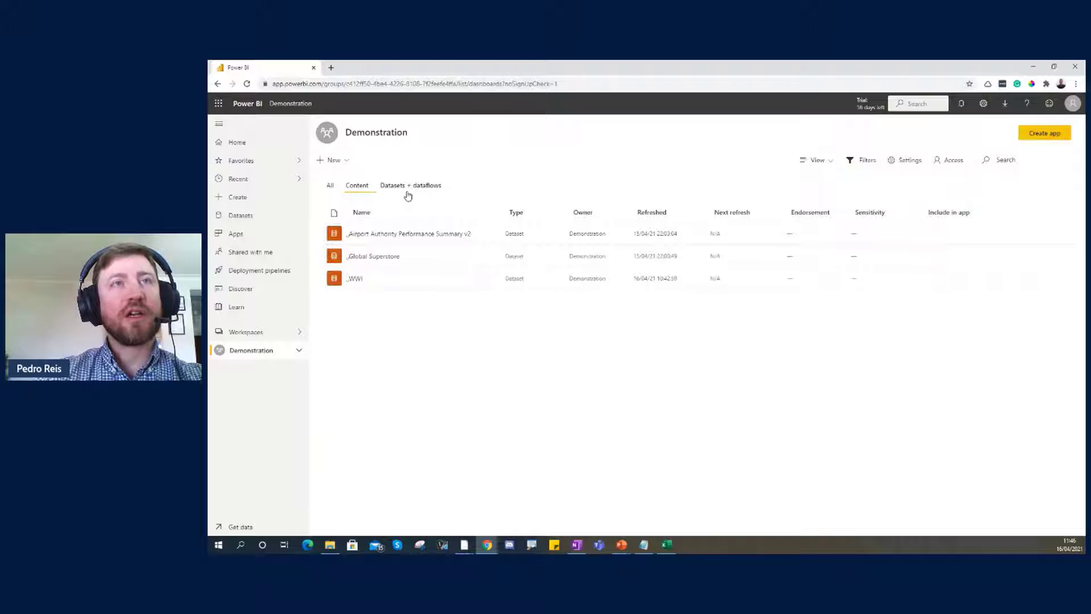
left_click(489, 278)
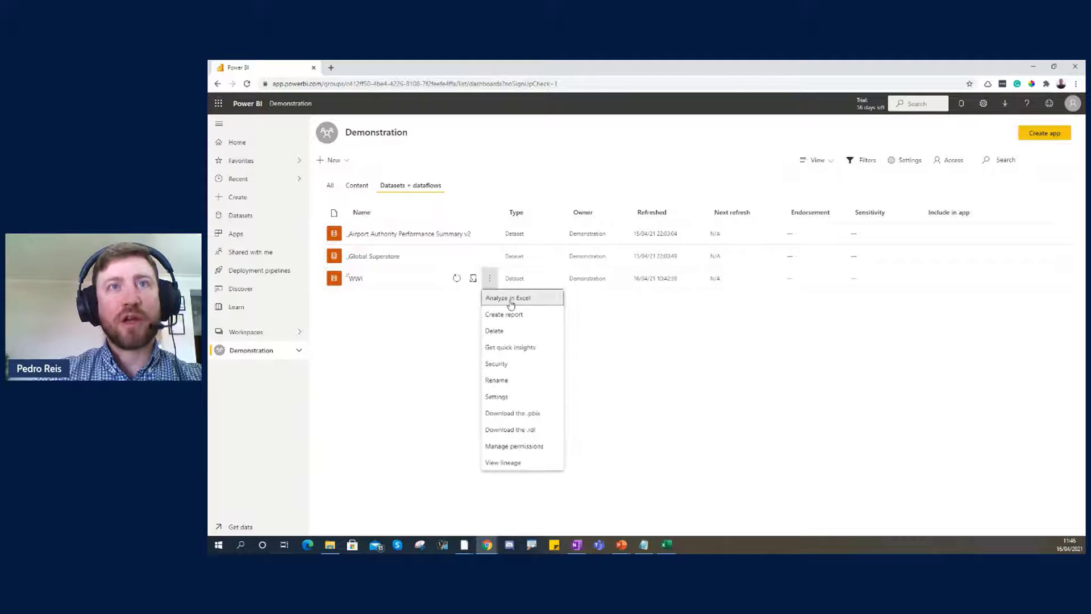
left_click(360, 189)
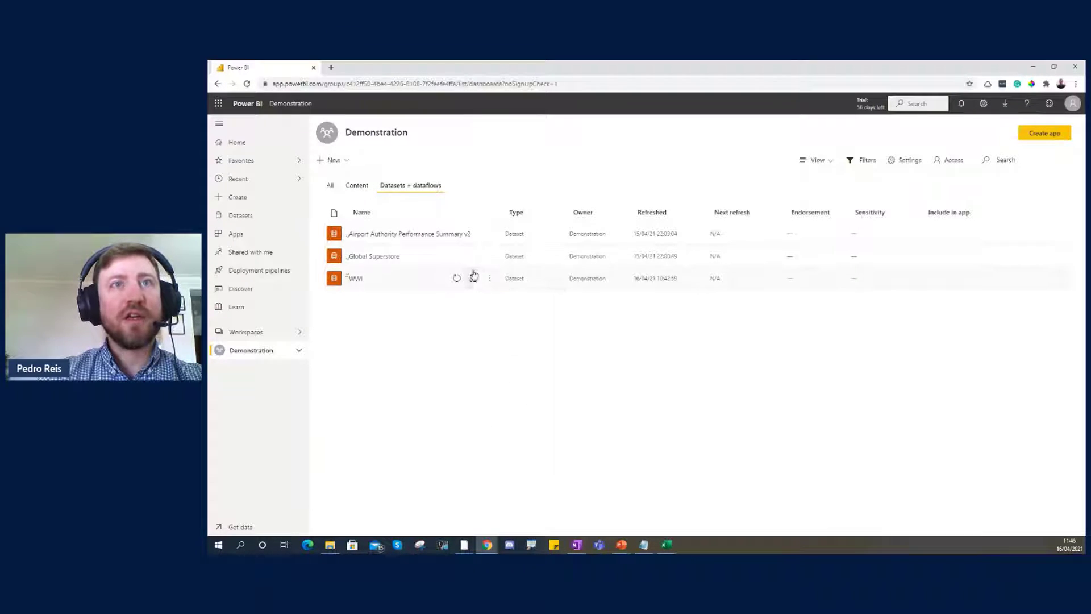
left_click(359, 188)
left_click(490, 279)
left_click(985, 107)
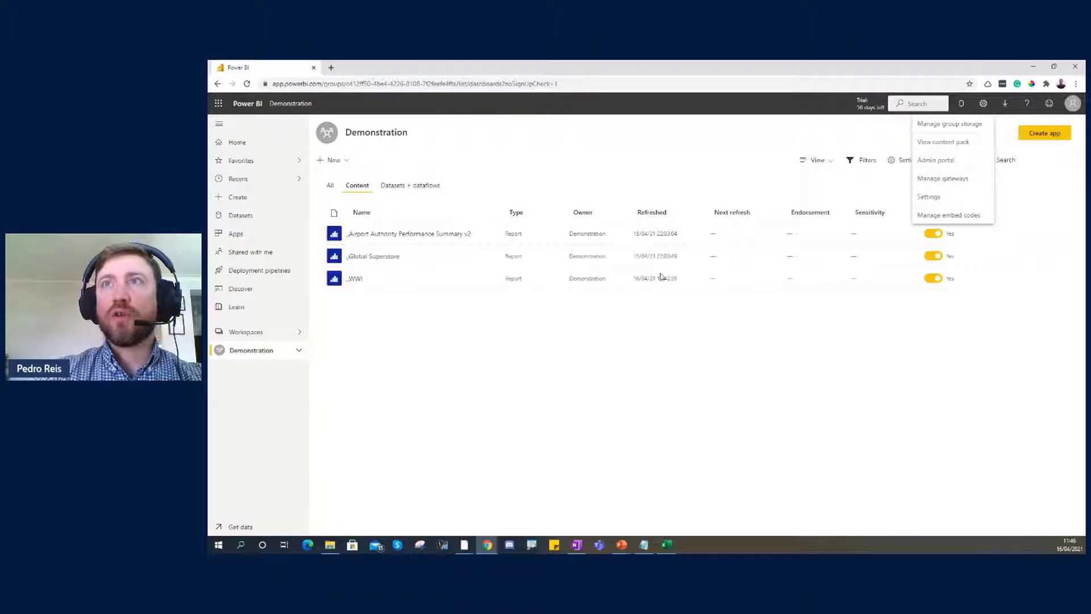
left_click(1007, 104)
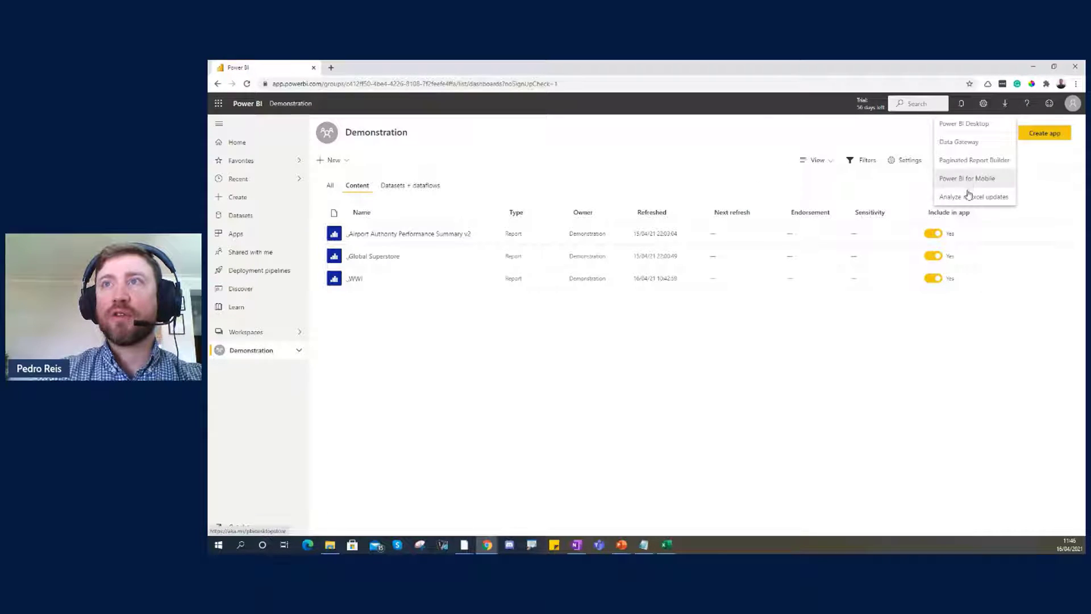
left_click(613, 405)
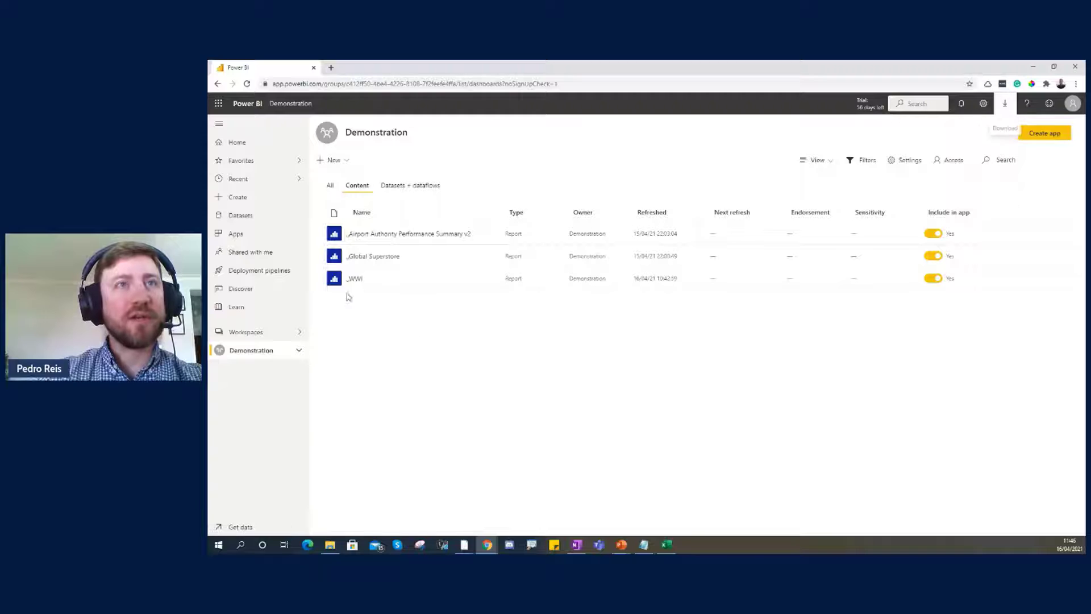
Step: Generate an Analyze in Excel file from the WWI report and open the downloaded WWI.xlsx in Excel
left_click(491, 280)
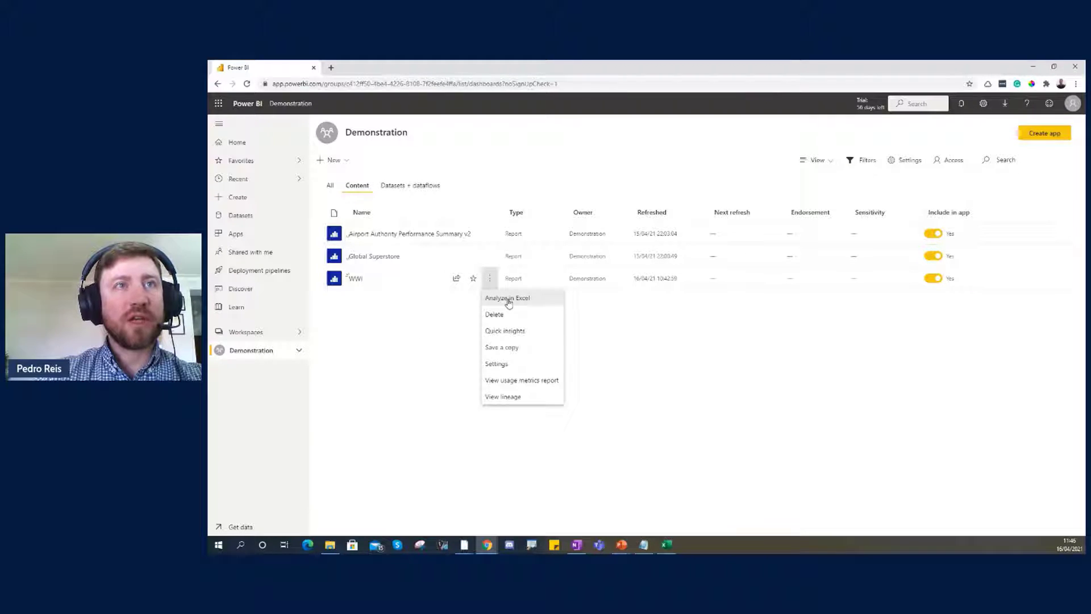
left_click(508, 300)
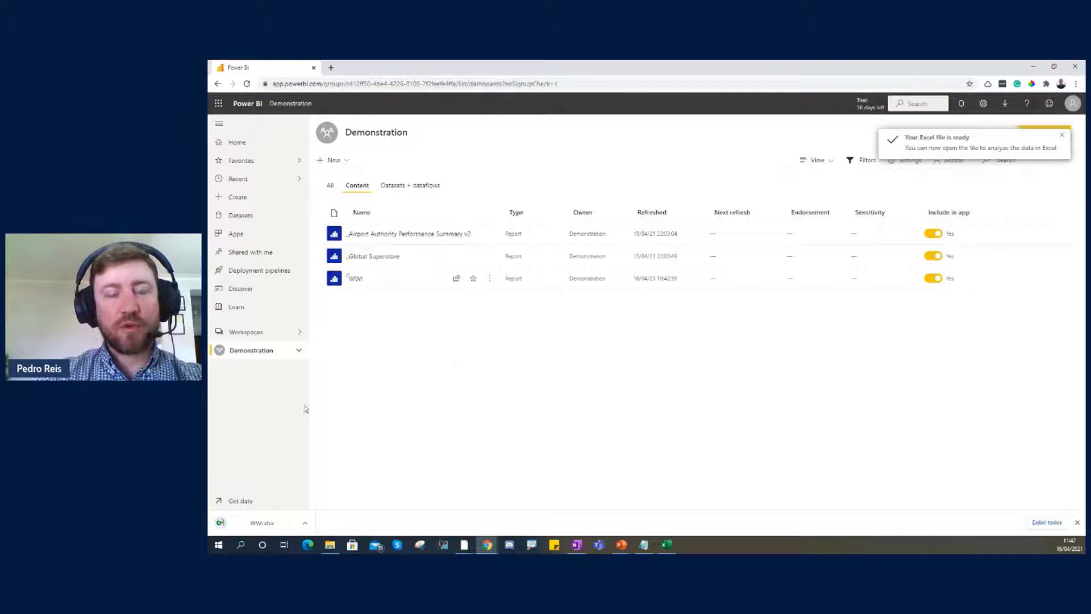
left_click(265, 527)
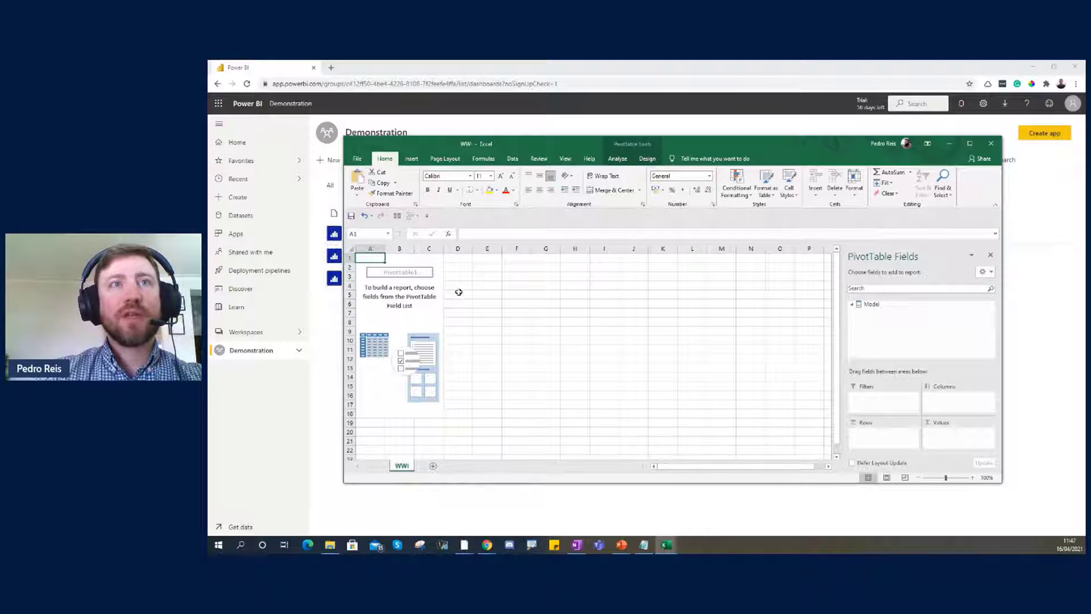
Step: Add the Total Sales measure from the Sales group to the pivot table's values
left_click(375, 268)
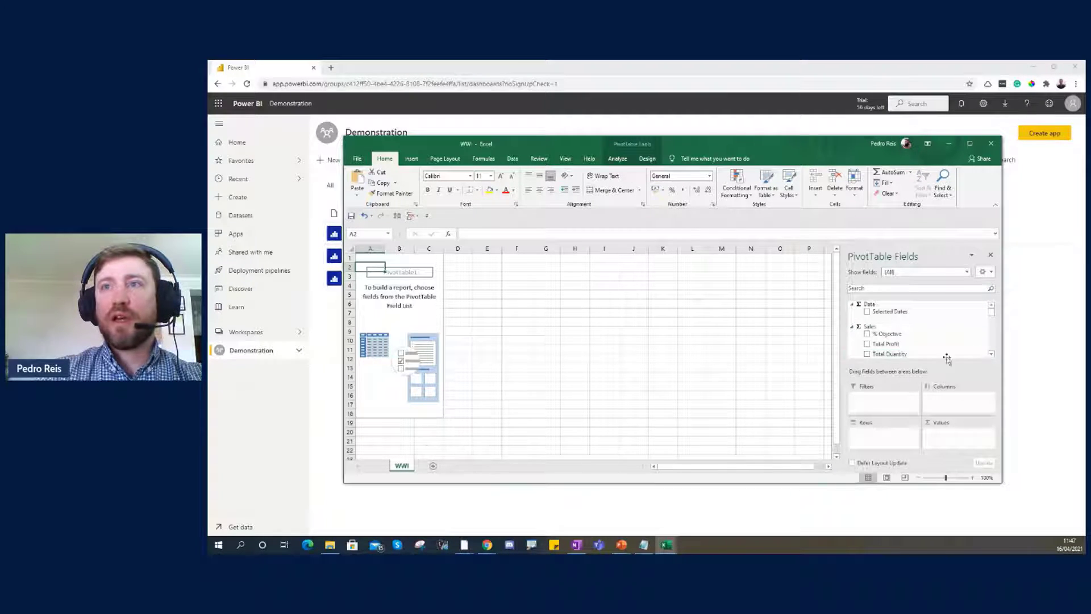
left_click_drag(991, 312, 991, 315)
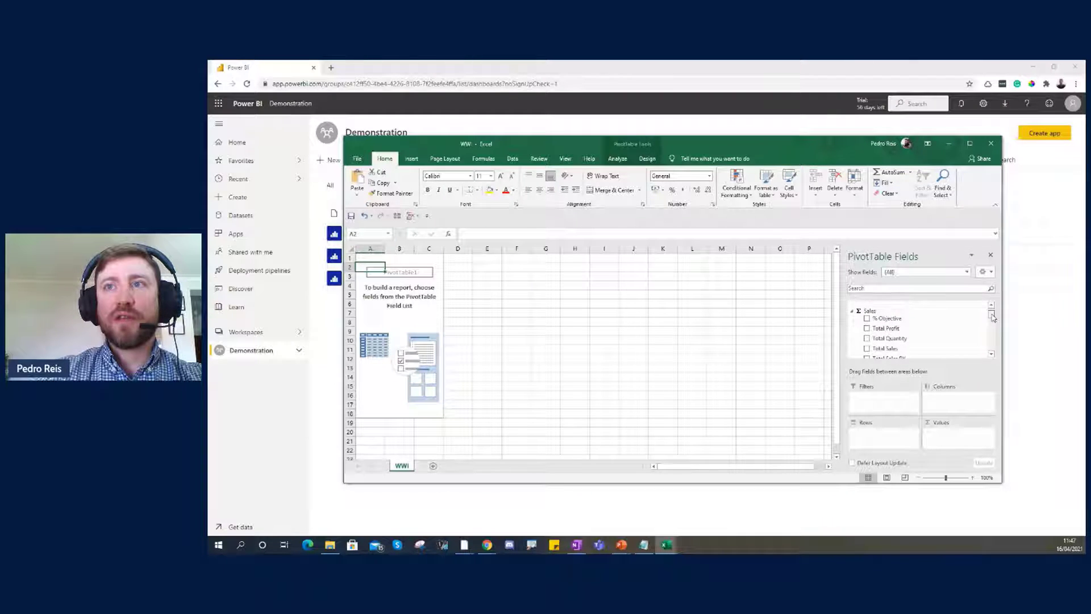
left_click(867, 351)
left_click(495, 292)
left_click(387, 266)
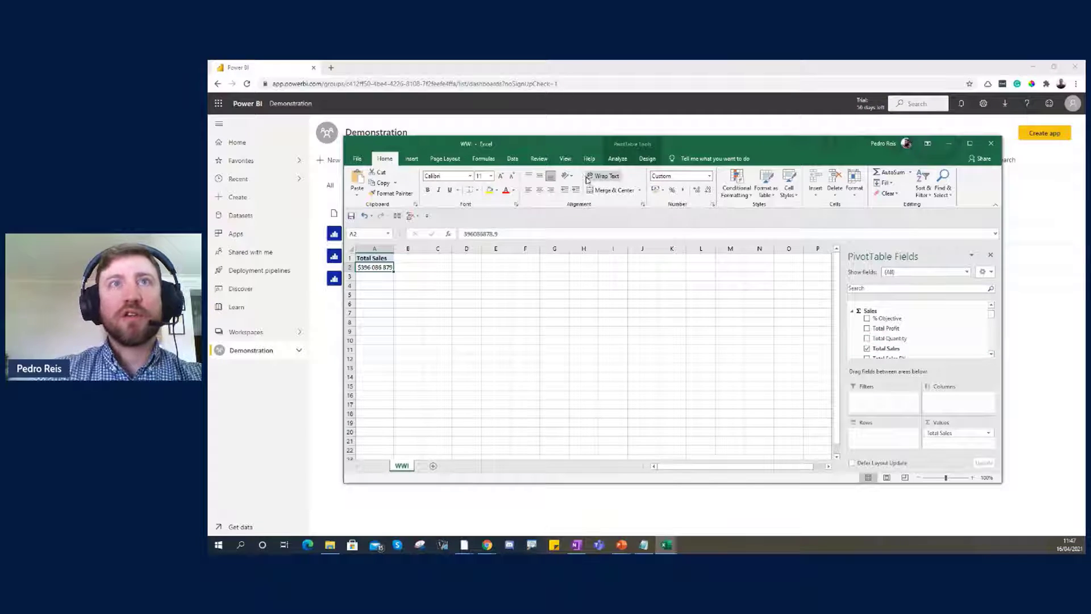
Step: Open the properties of the workbook's Power BI connection and inspect the connection string in its definition
left_click(512, 159)
left_click(534, 173)
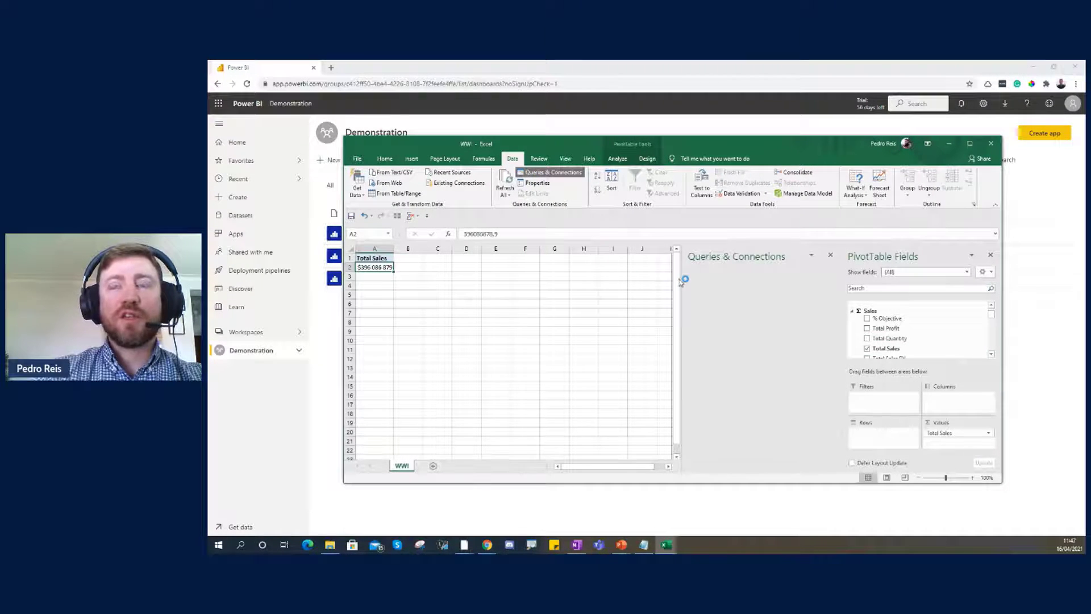
left_click(719, 302)
right_click(719, 301)
left_click(744, 332)
left_click_drag(693, 254, 614, 255)
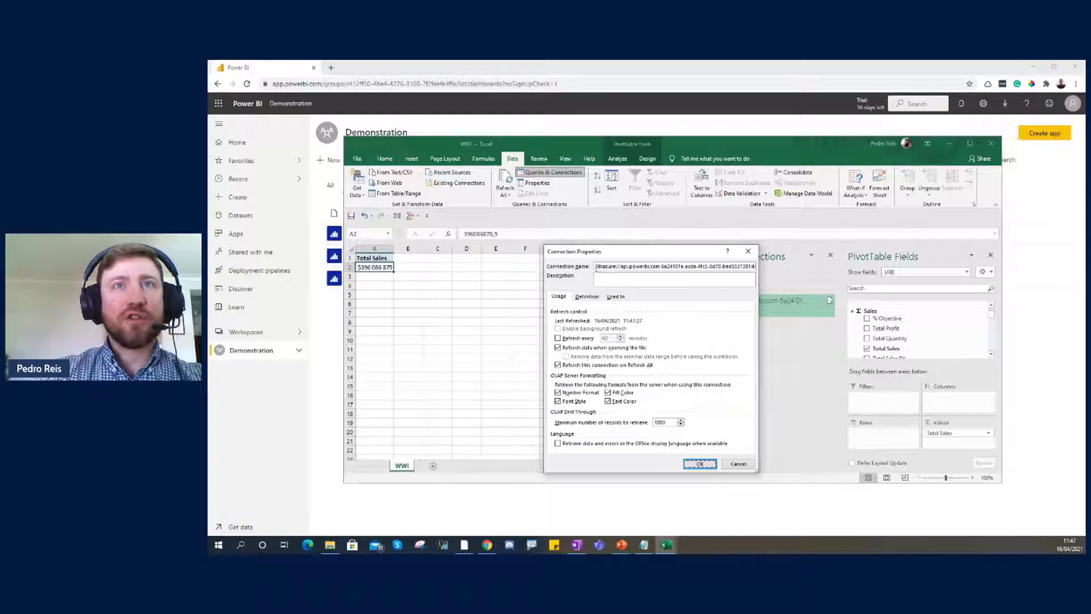
left_click(587, 296)
left_click_drag(647, 361, 591, 337)
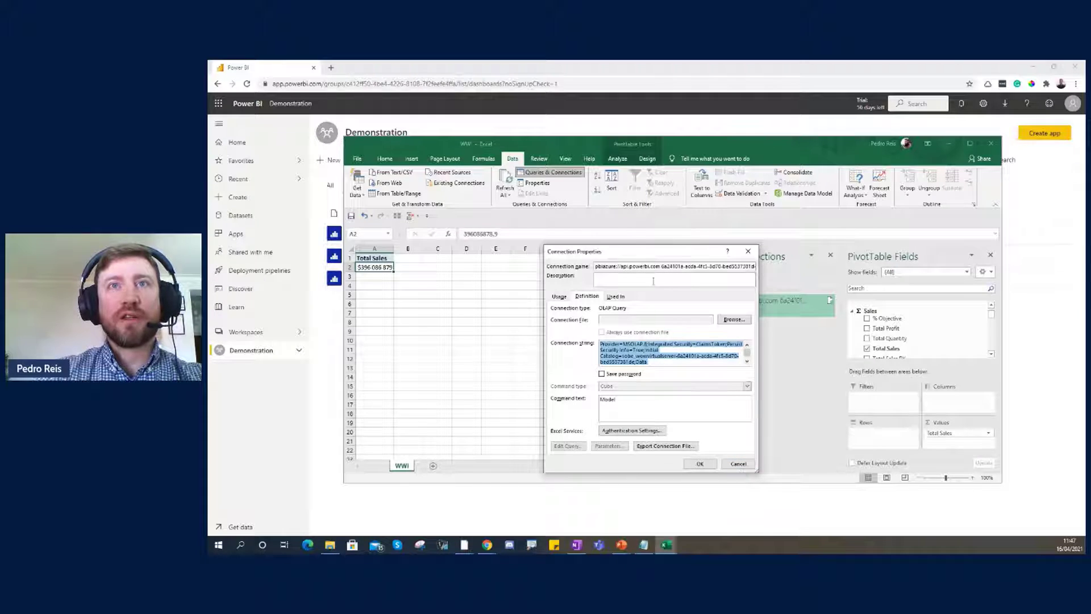
Step: Rename the workbook's Power BI connection as WWI Excel and apply the connection properties
left_click(637, 268)
key("ctrl+a")
type("WW")
type("I")
type(" L")
type("xcel")
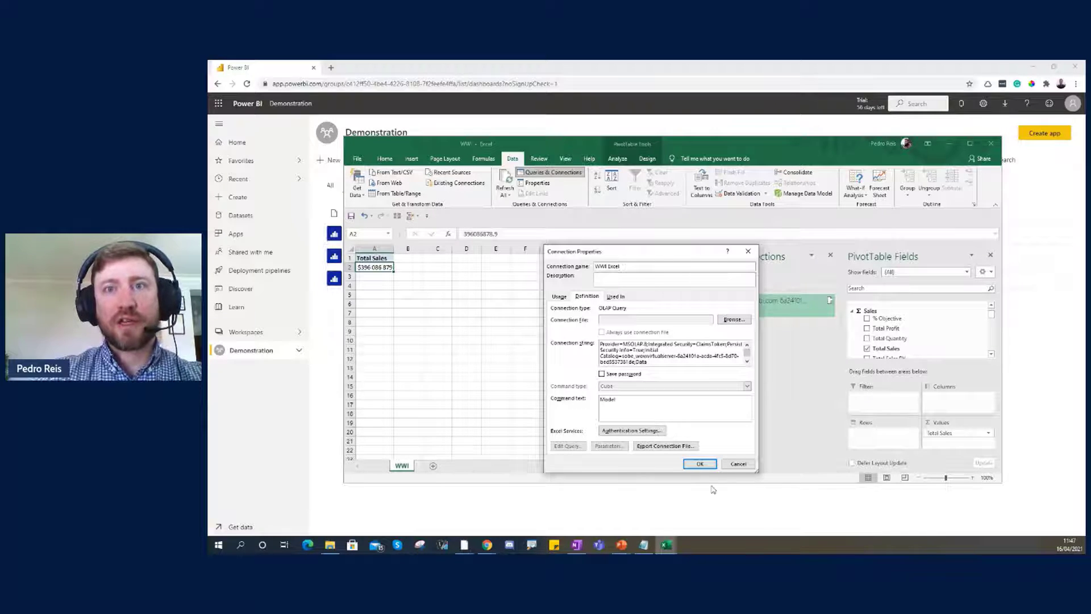
left_click(699, 464)
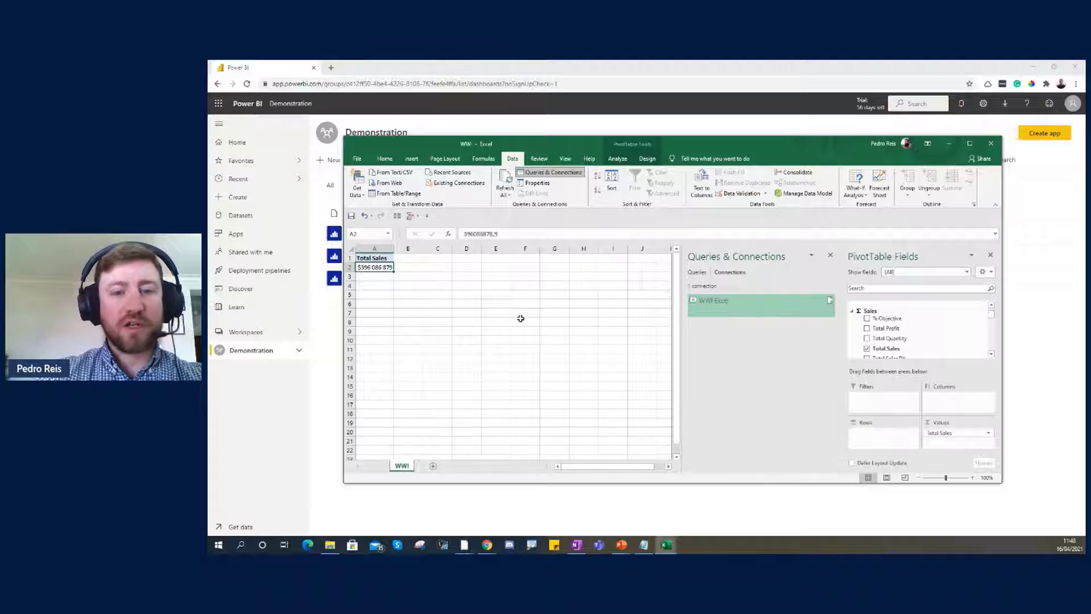
left_click(495, 304)
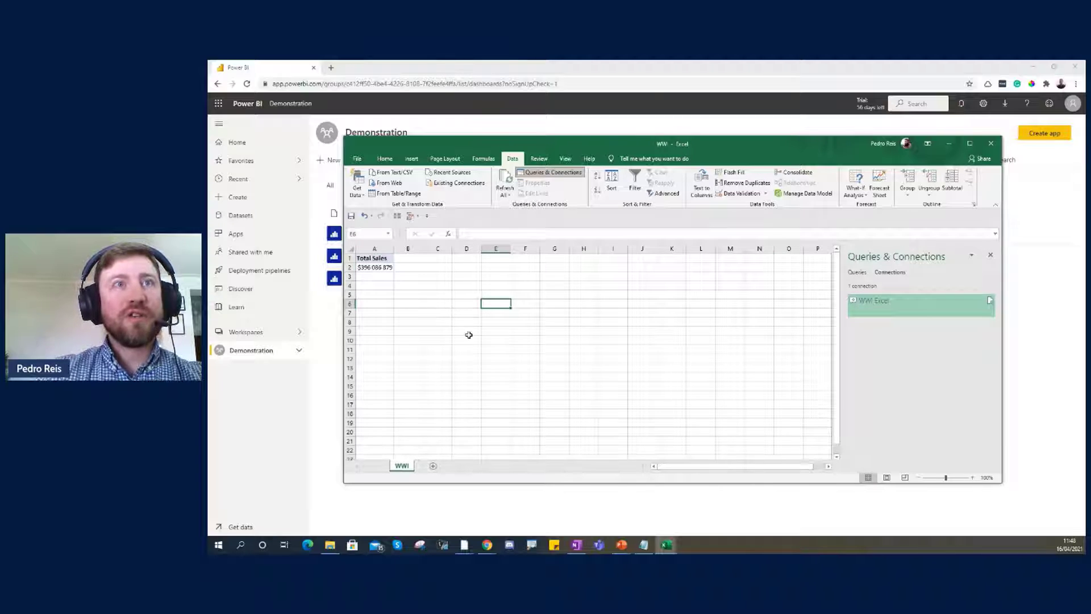
Step: Switch to the WWI file in Power BI Desktop and redefine the Total Sales measure as sum('Sales'[Total Including Tax])
left_click(335, 349)
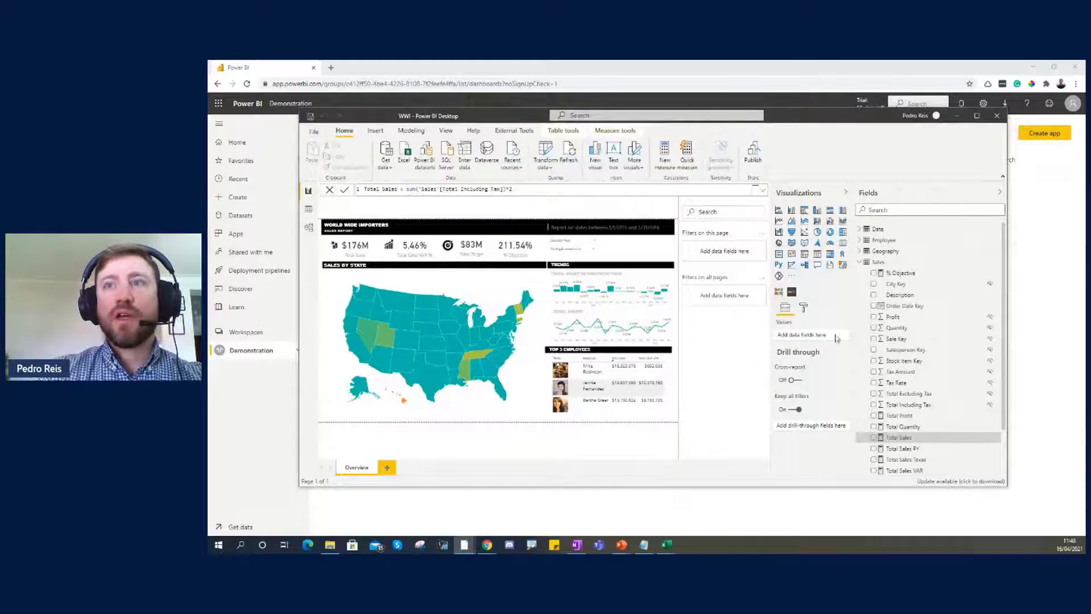
left_click(519, 190)
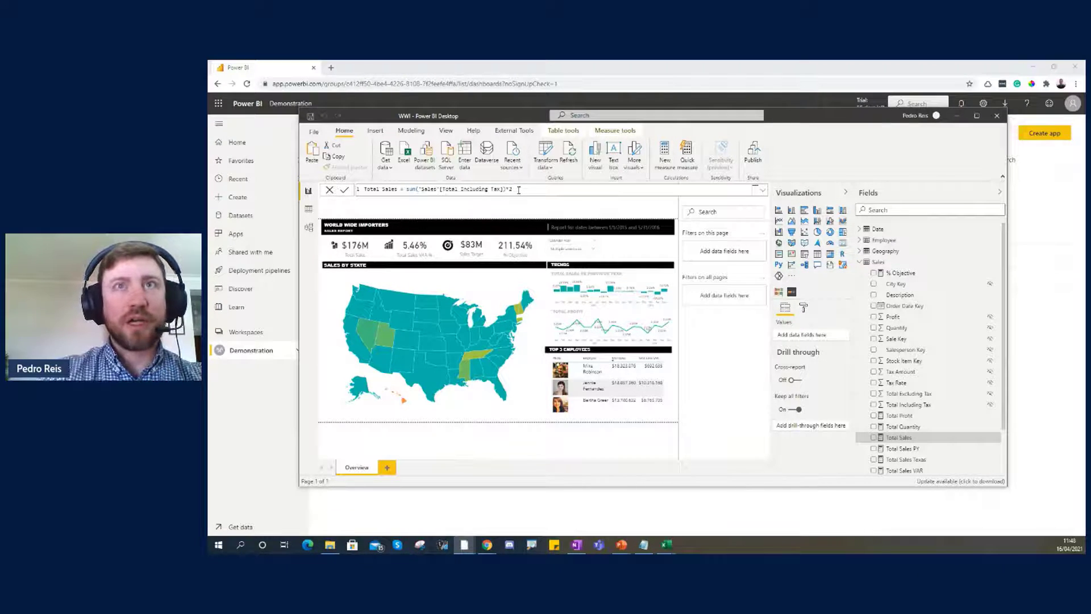
type("2")
key("Return")
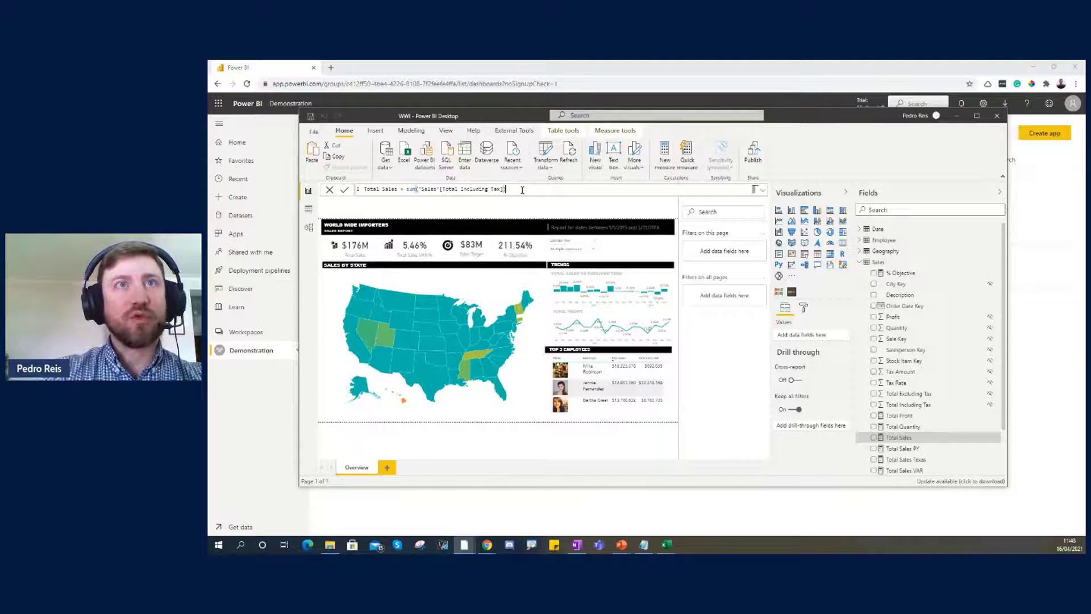
key("Return")
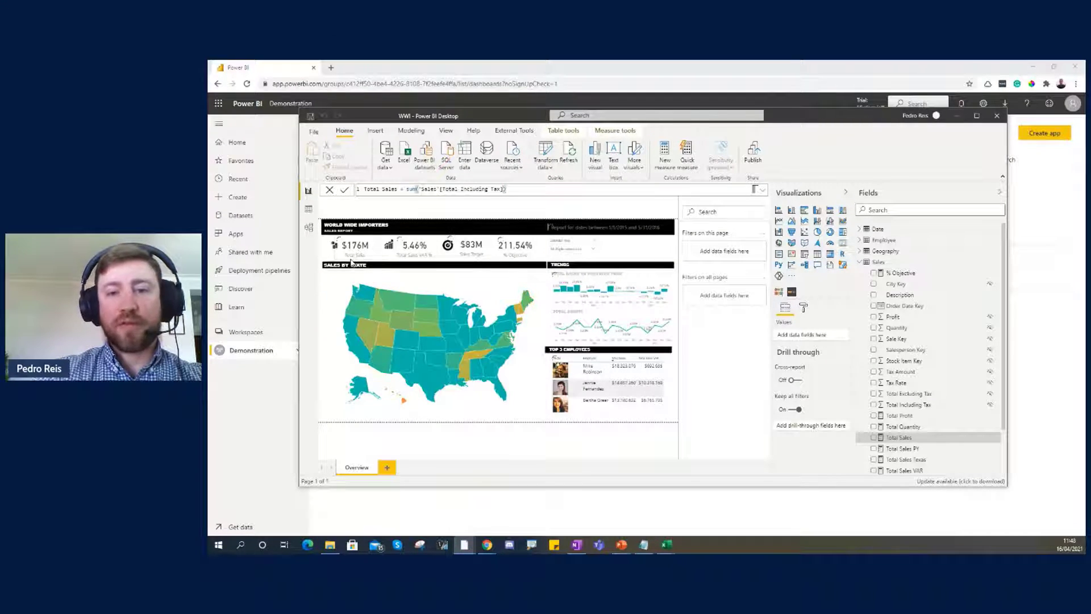
Step: Save the WWI report and publish it to the Demonstration workspace, replacing the existing dataset, and leave Power BI Desktop
left_click(311, 119)
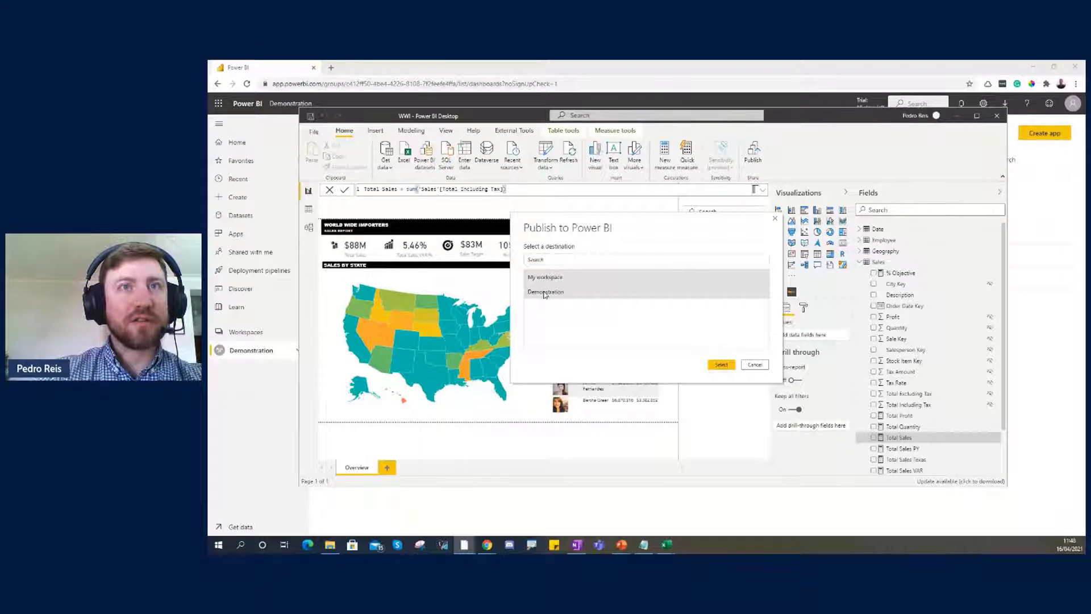
left_click(721, 366)
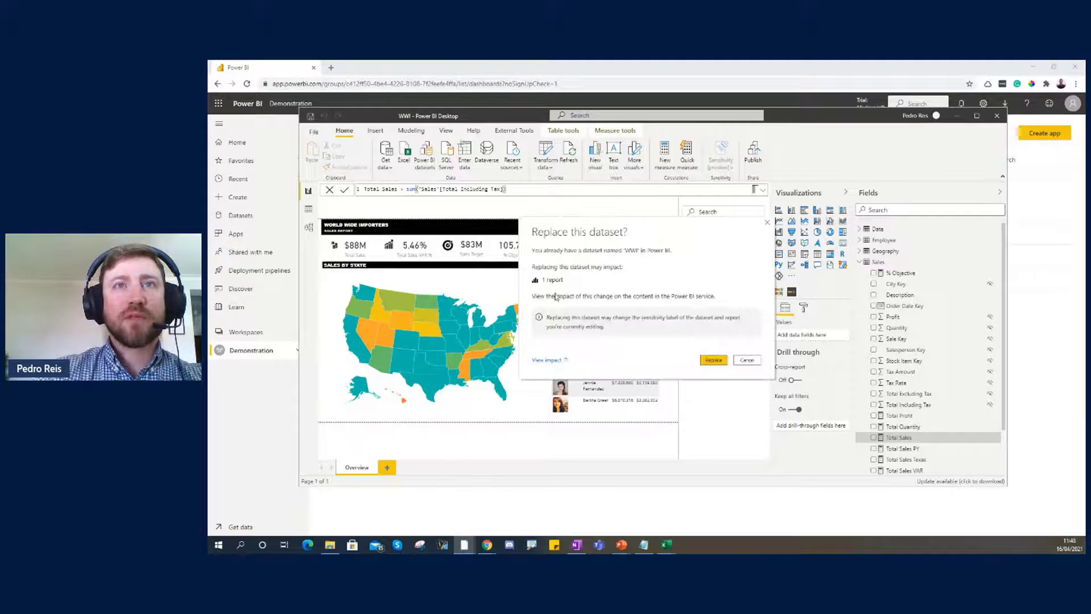
left_click(715, 360)
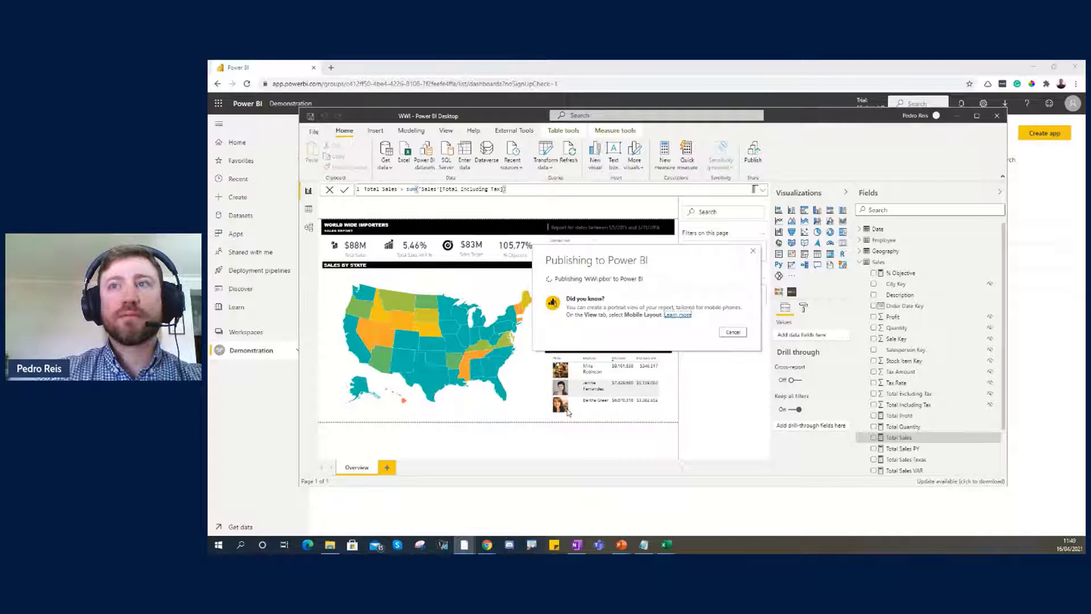
left_click(733, 359)
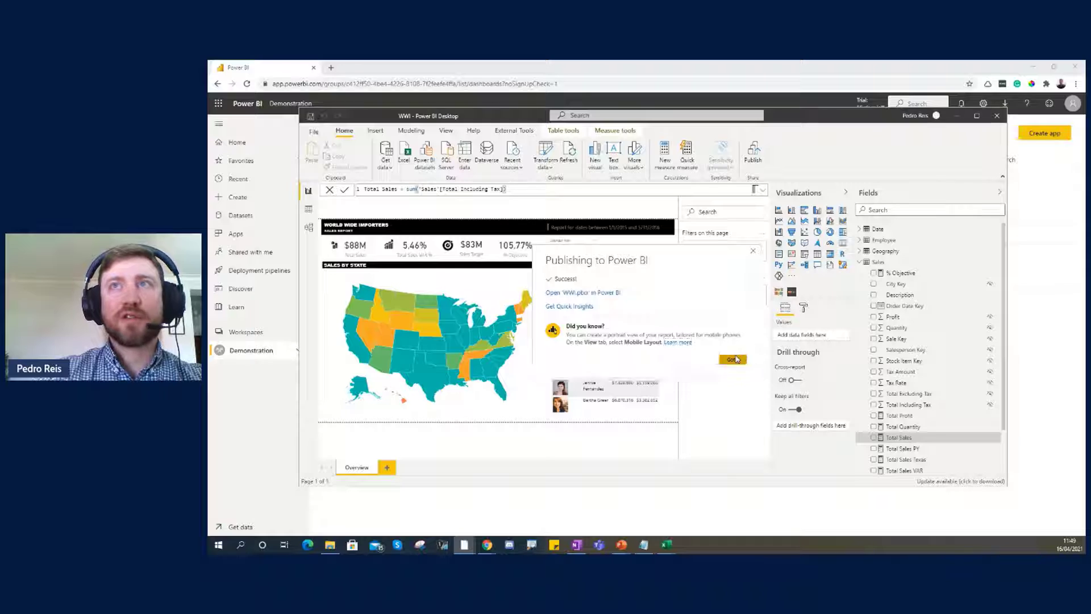
left_click(997, 116)
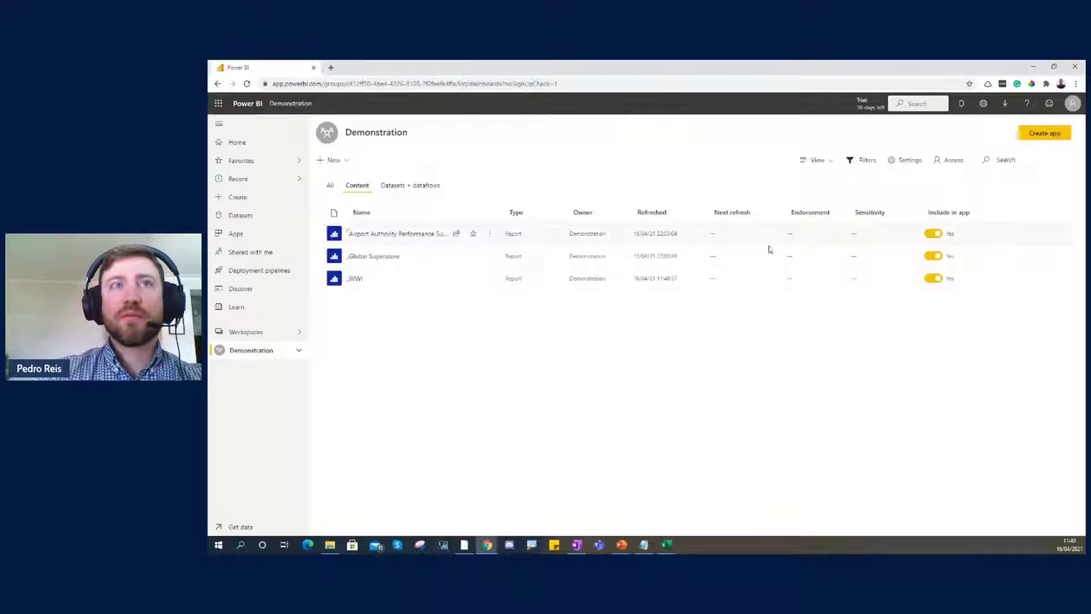
Step: Check the WWI dataset's last refresh time in the online workspace and return to the list of reports
left_click(412, 190)
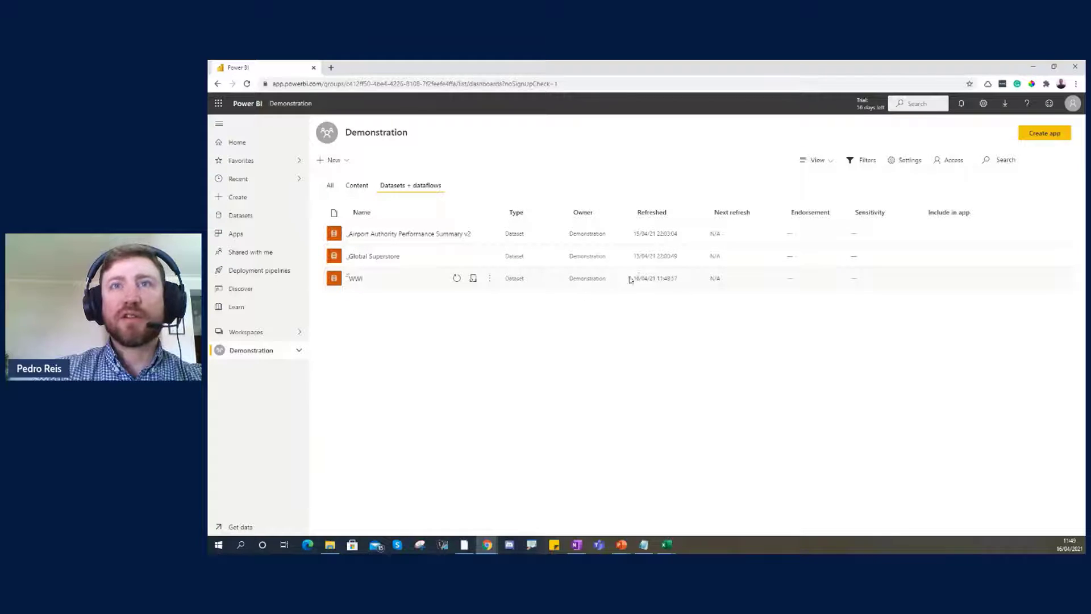
left_click_drag(634, 278, 679, 279)
left_click(659, 299)
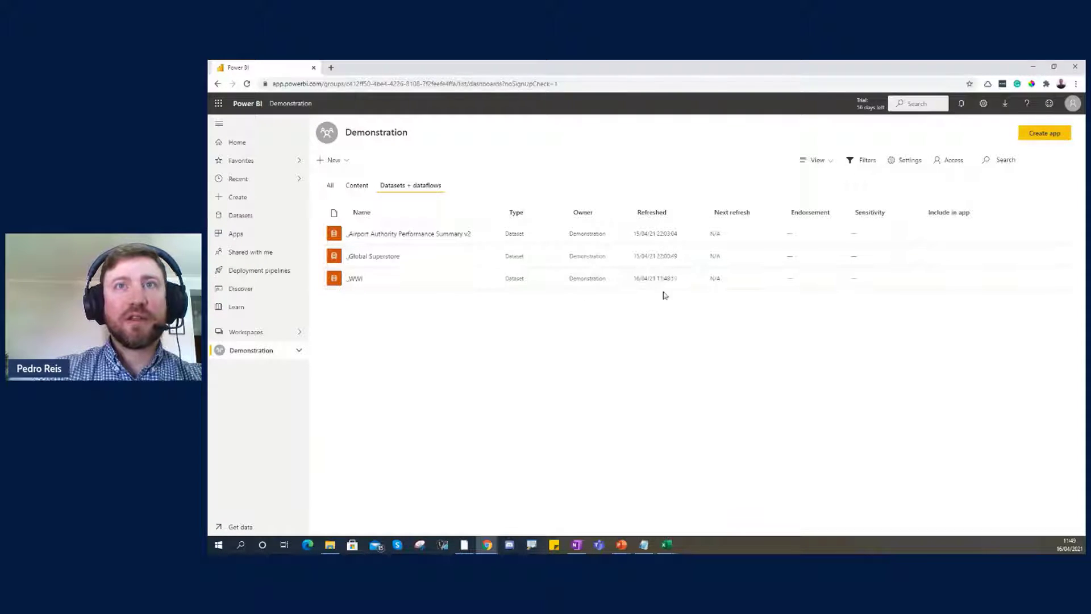
left_click(362, 187)
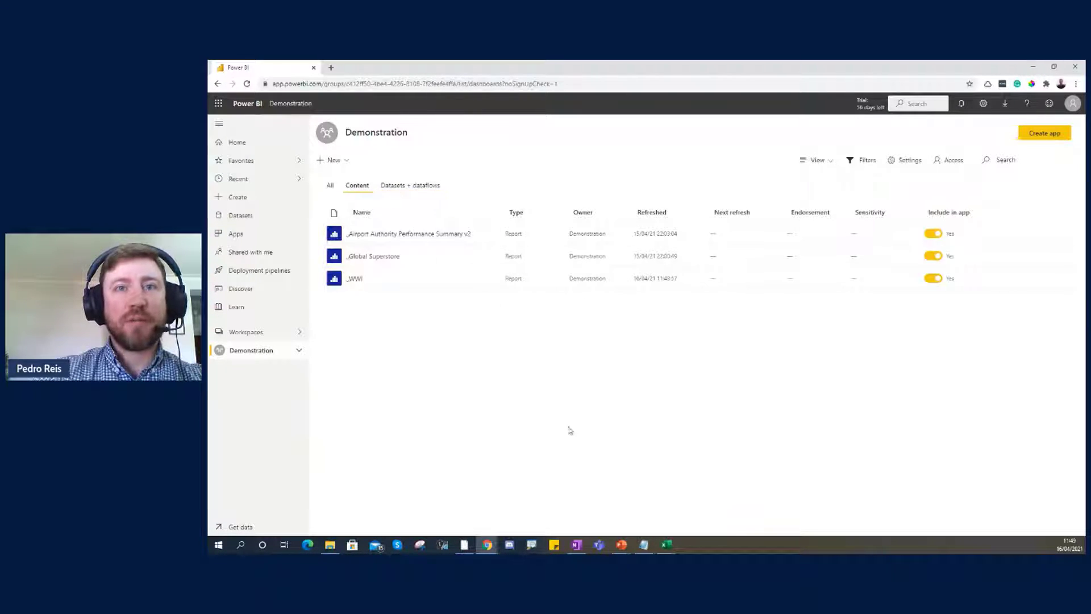
Step: Switch to the WWI workbook in Excel and refresh the Total Sales pivot table
mouse_move(662, 543)
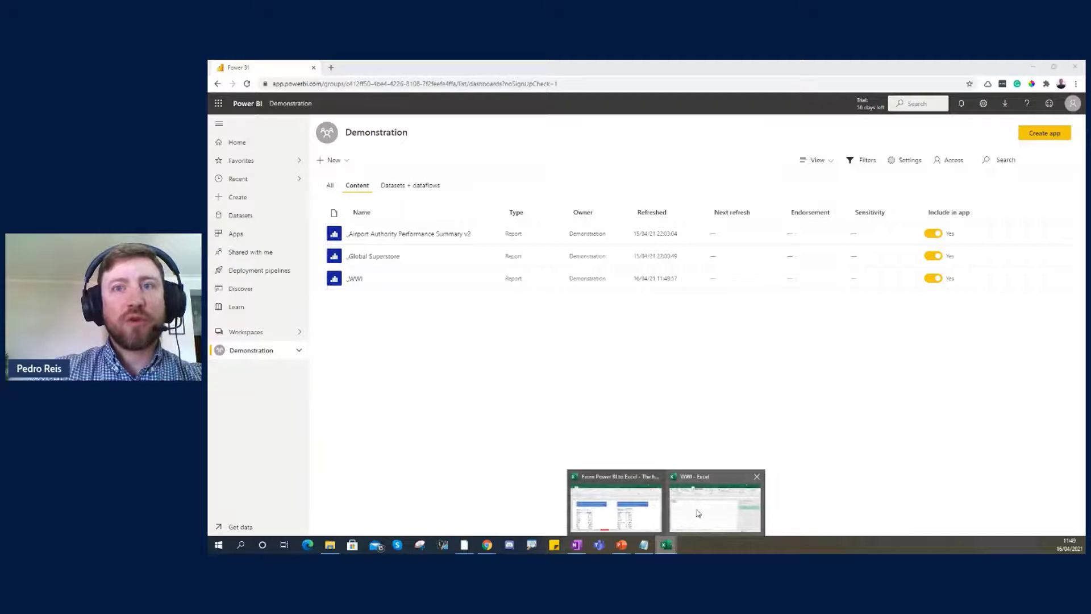
left_click(697, 514)
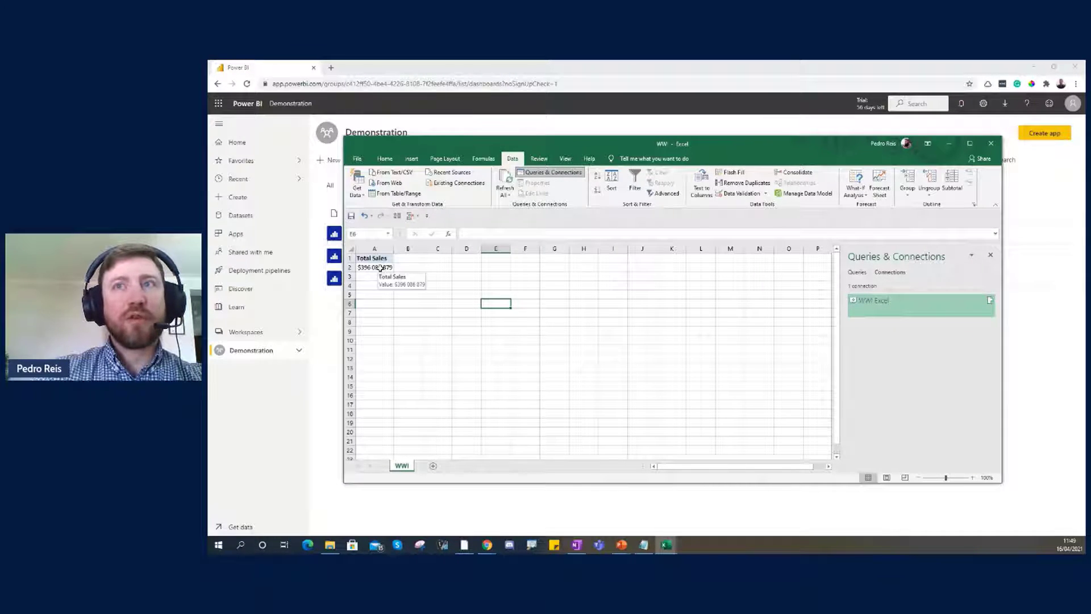
right_click(379, 269)
left_click(407, 310)
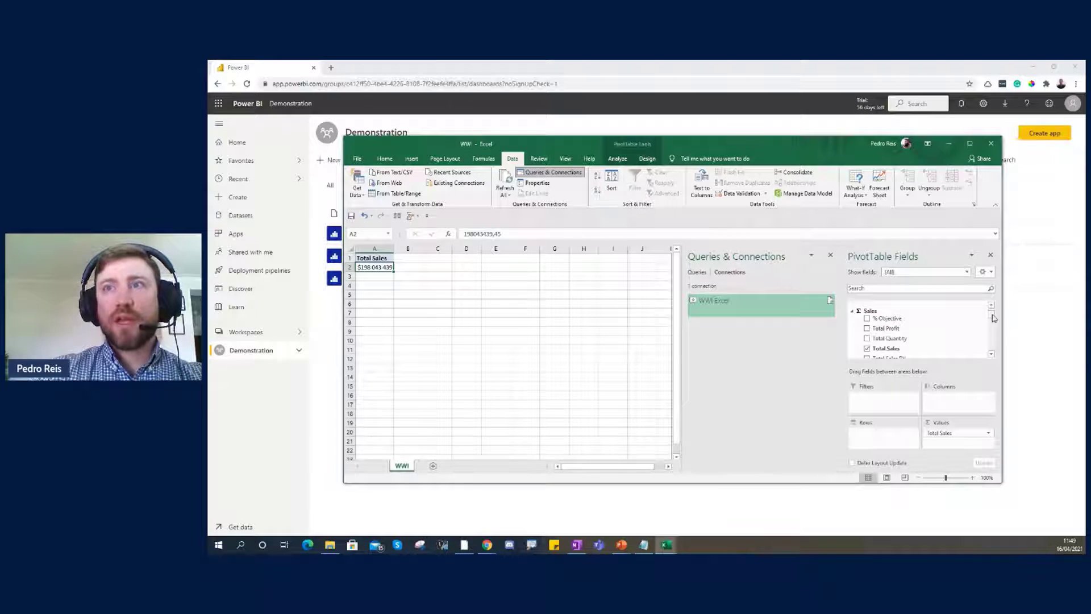
Step: Break down the WWI pivot table's Total Sales by adding the Geography table's State field as rows
left_click_drag(727, 156, 676, 134)
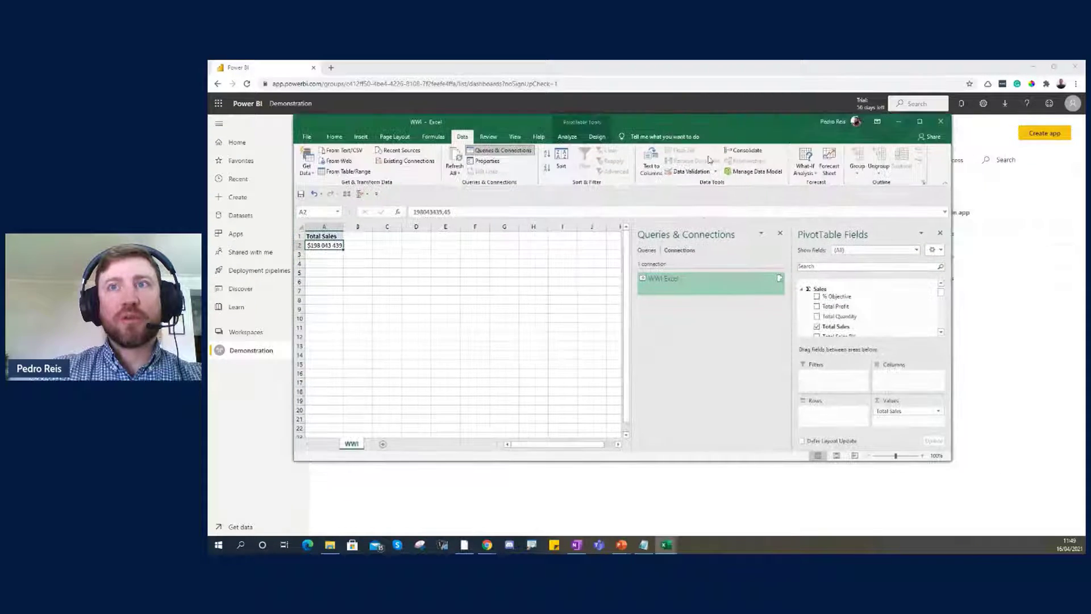
left_click_drag(941, 297, 942, 316)
left_click_drag(845, 323, 845, 419)
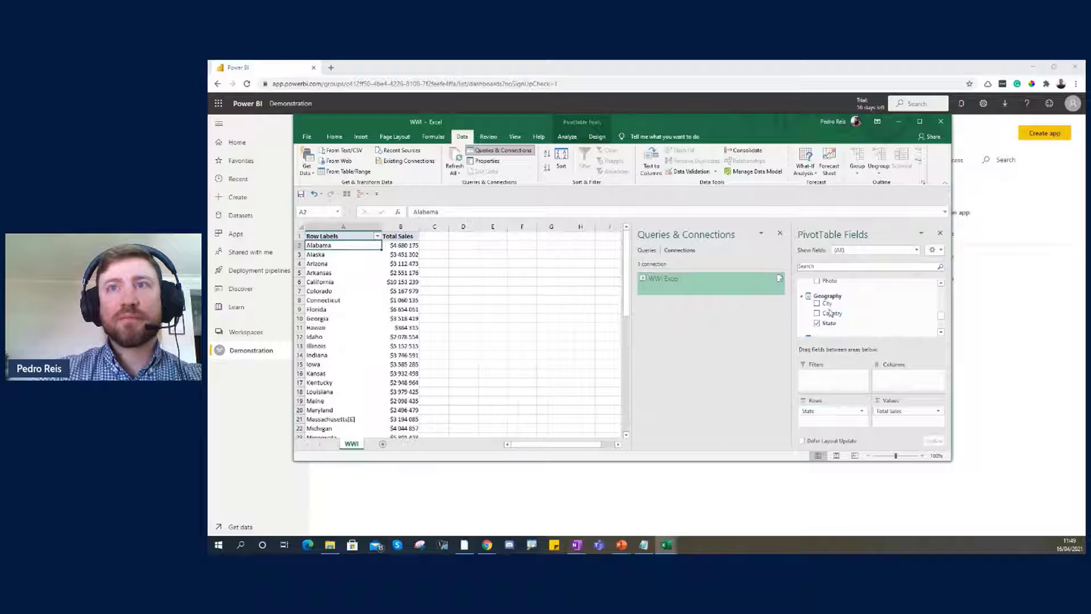
left_click(392, 256)
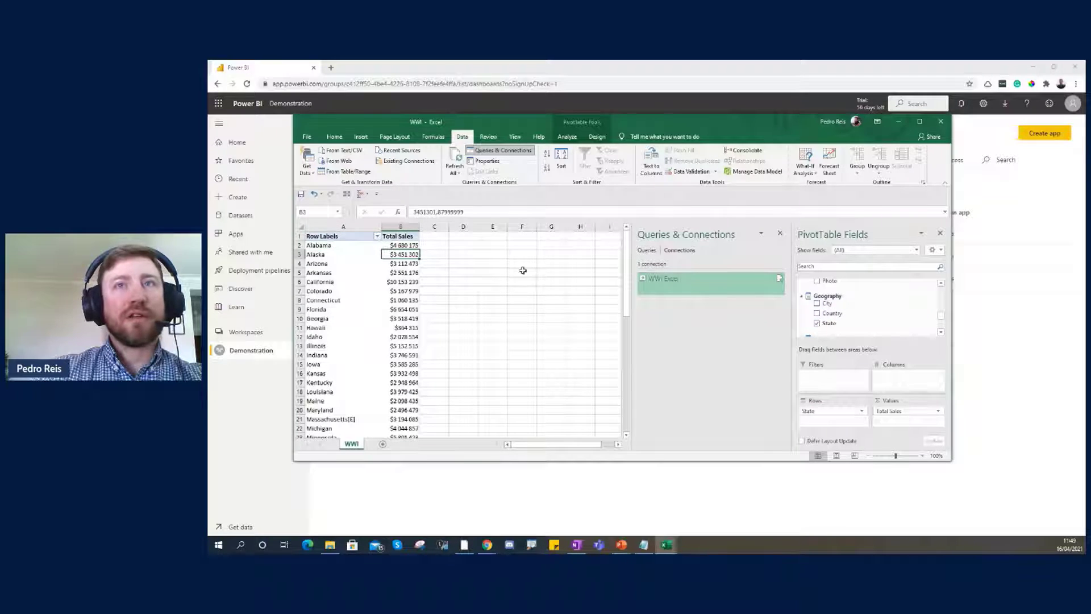
left_click(538, 273)
left_click_drag(334, 238, 395, 381)
left_click(349, 337)
left_click(339, 237)
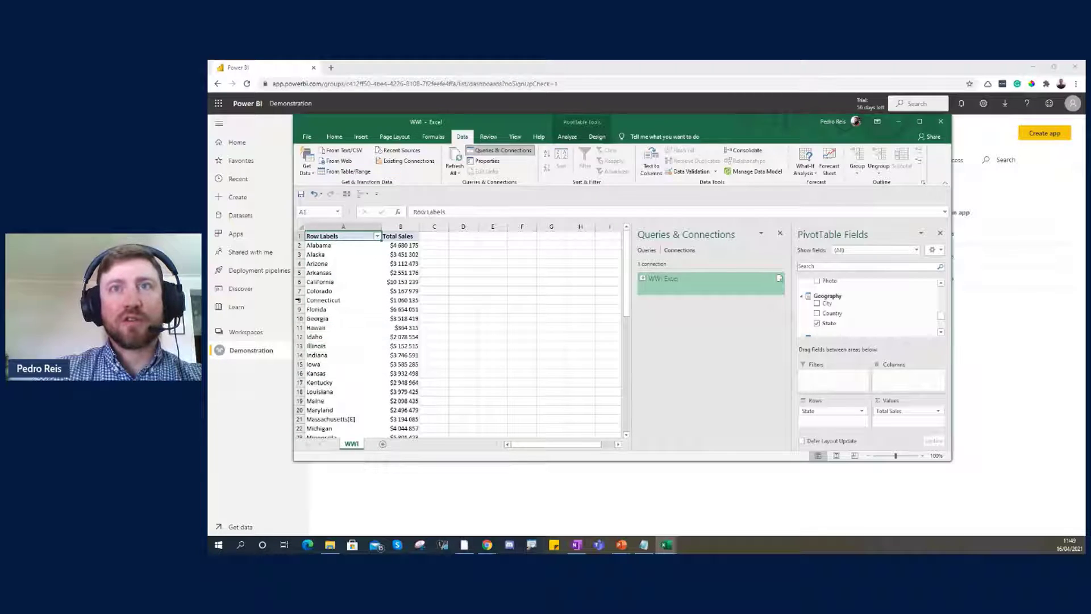
Step: Switch to the Demonstration workspace in the browser and run Analyze in Excel on the Global Superstore report
left_click(609, 505)
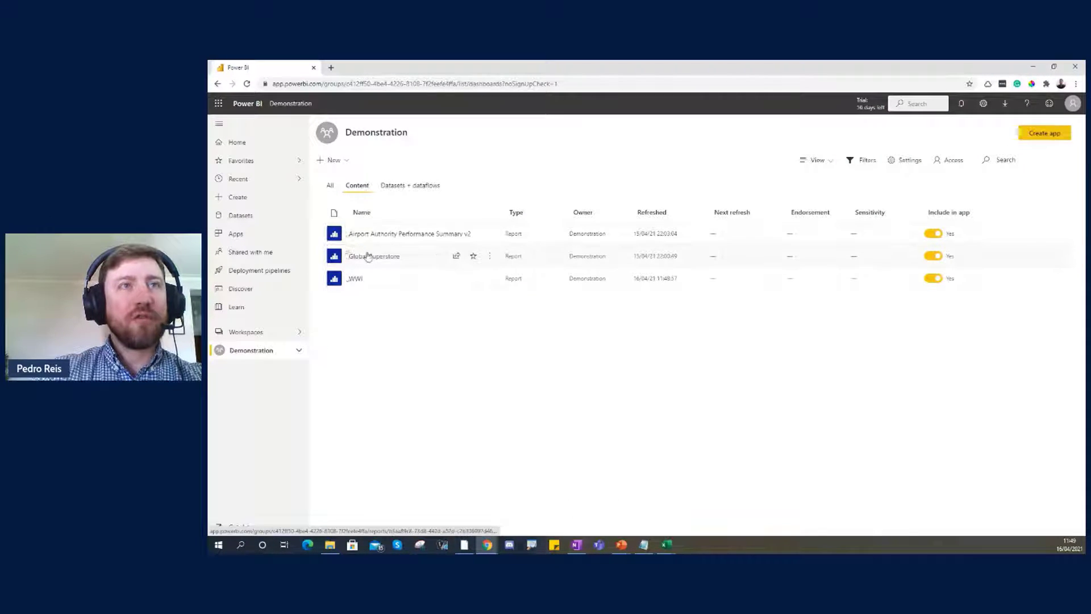
left_click(489, 257)
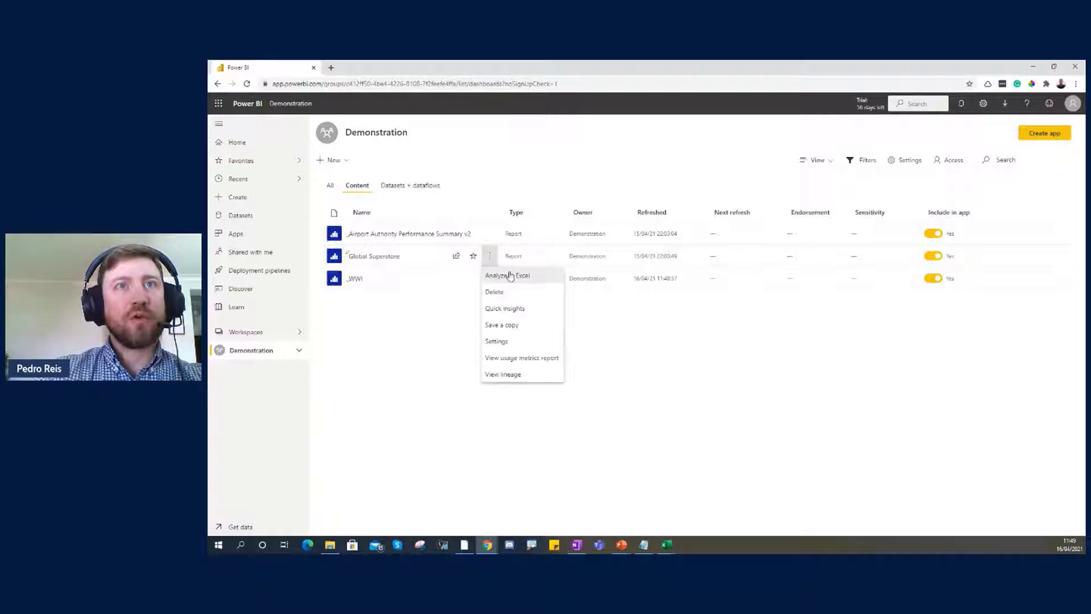
left_click(509, 275)
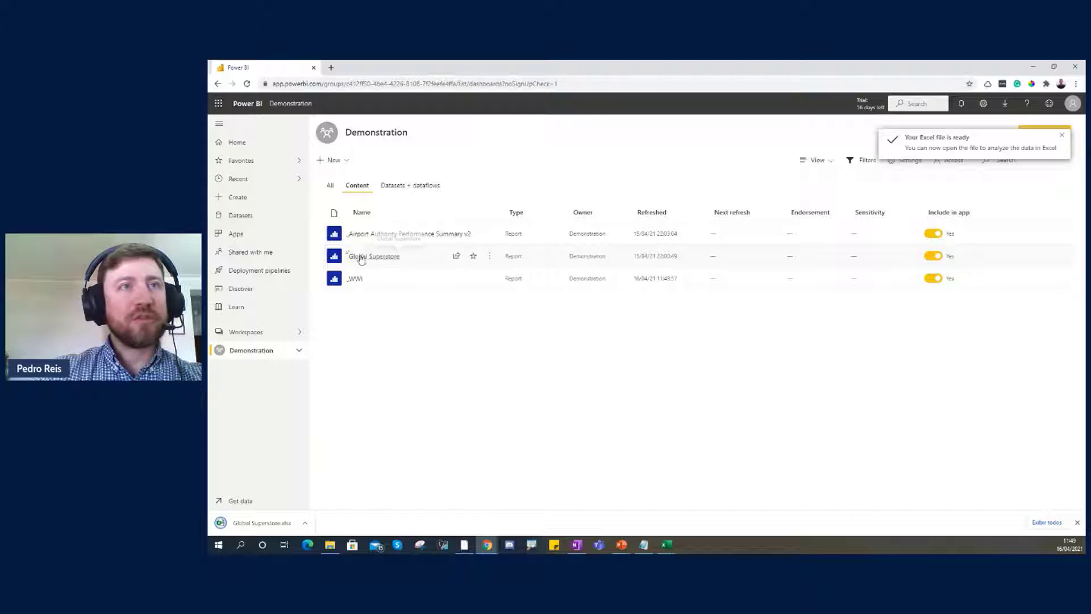
Step: Open the downloaded Global Superstore workbook in Excel and enable editing and its external data connections
left_click(273, 522)
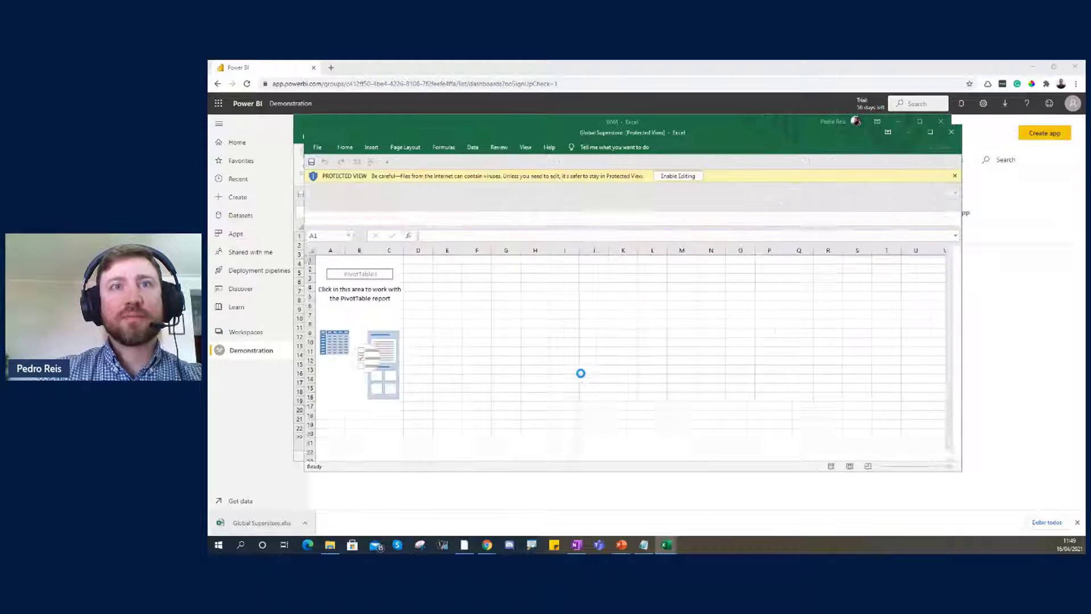
left_click(685, 174)
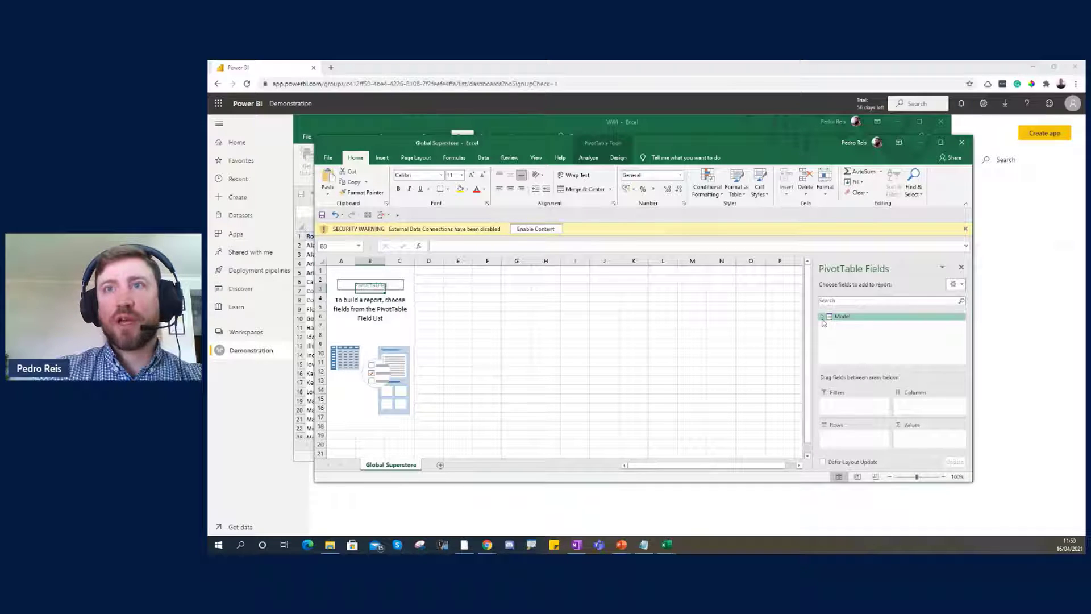
left_click(539, 230)
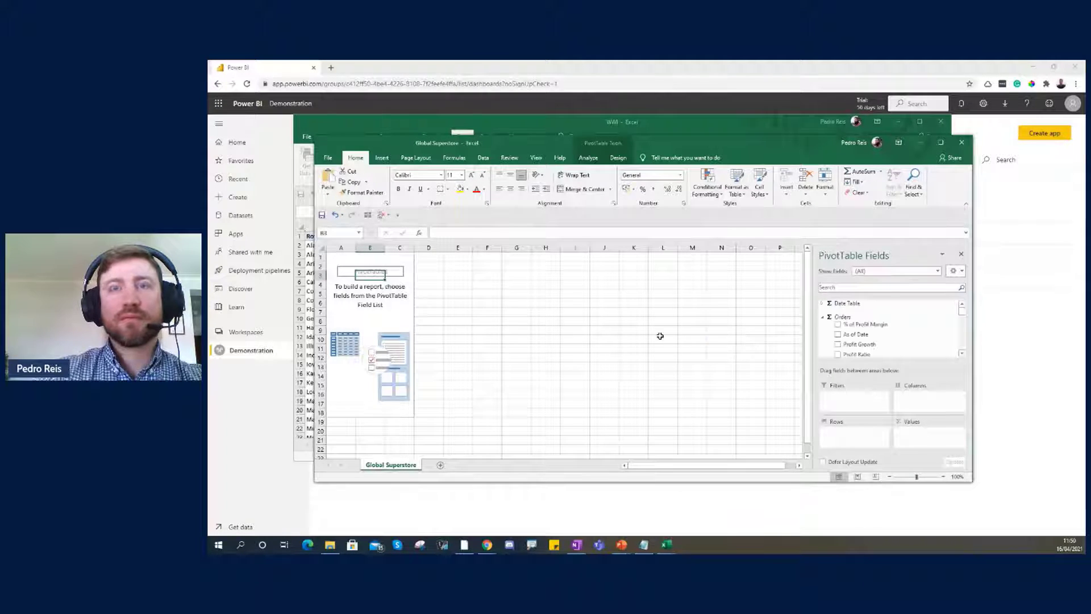
Step: Add the Total Sales measure from Orders to the pivot table's values
left_click_drag(961, 312, 961, 316)
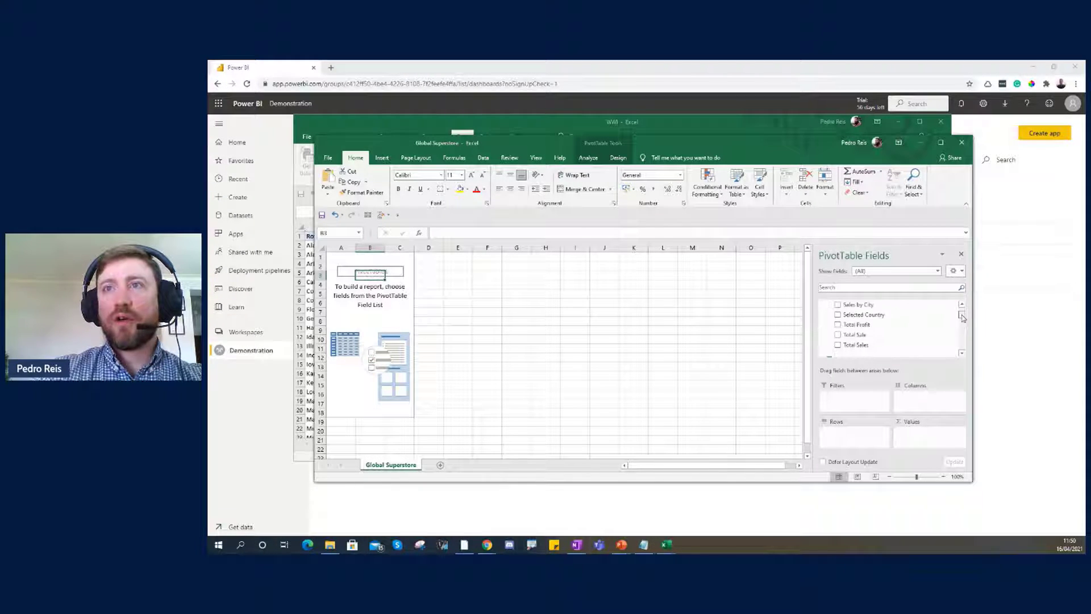
left_click_drag(875, 344, 854, 435)
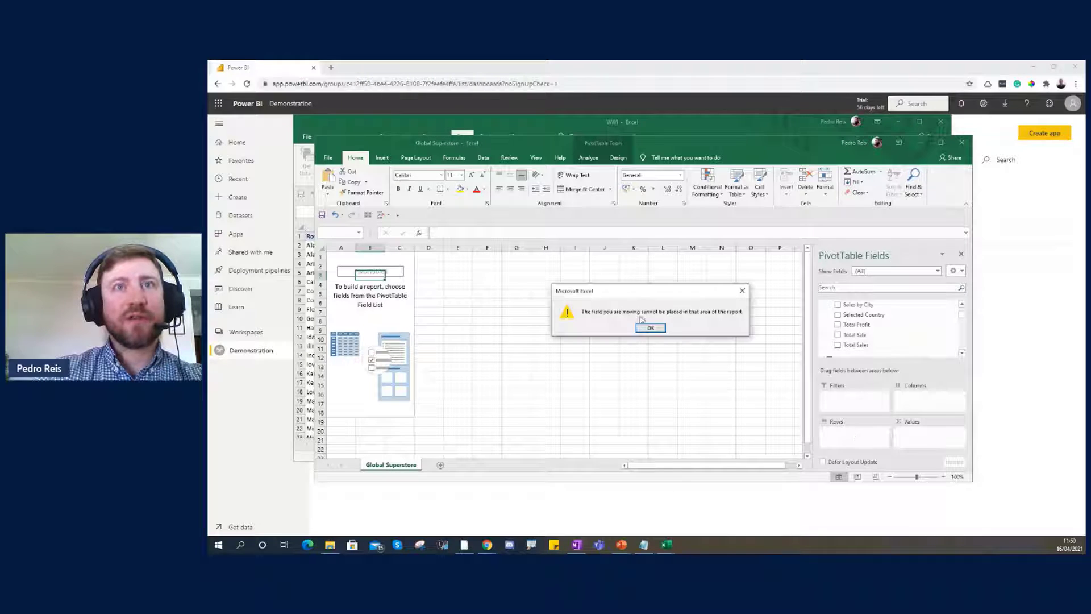
left_click(650, 328)
left_click_drag(869, 344, 919, 431)
Step: Search the pivot fields for "sta" and add the State field as rows
left_click_drag(962, 317, 964, 345)
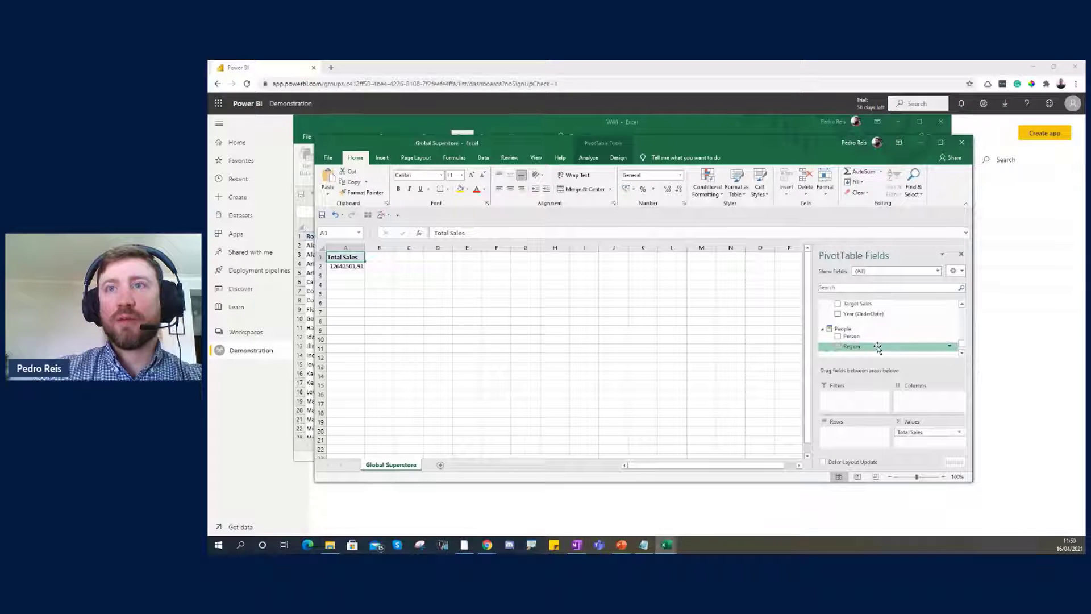
left_click(873, 288)
type("sta")
left_click_drag(848, 310, 849, 436)
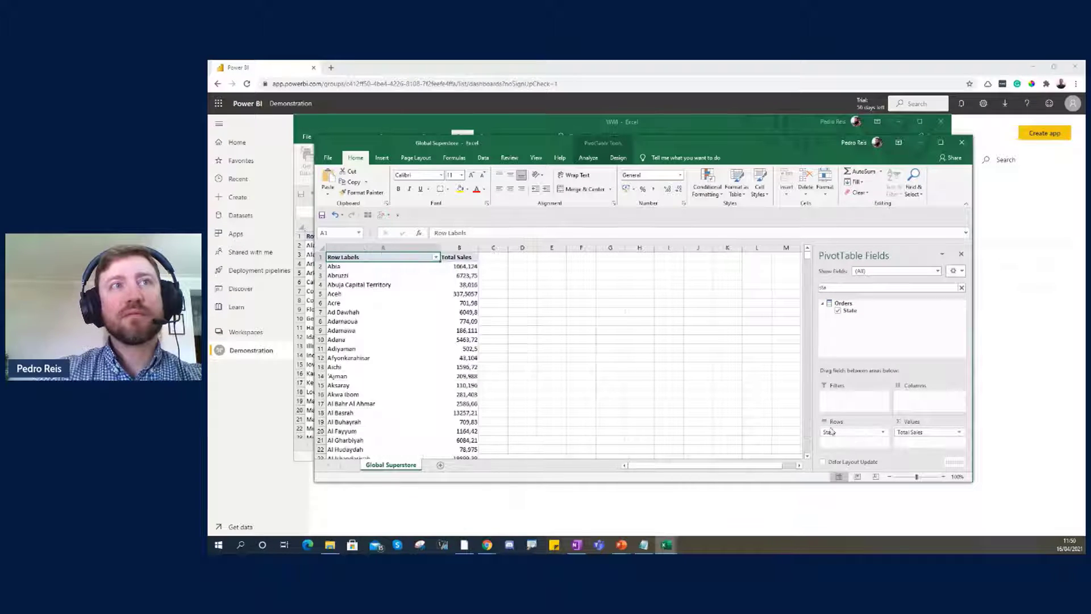
Step: Search the pivot fields for "count" and add the Orders table's Country field as a report filter
key("BackSpace")
key("BackSpace")
key("BackSpace")
type("count")
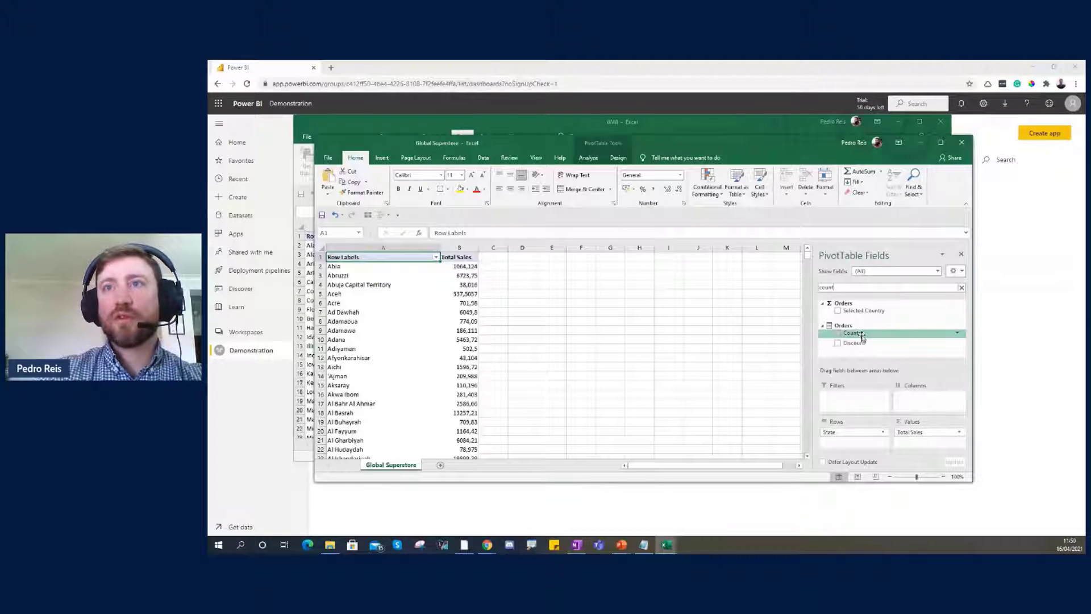
left_click_drag(853, 333, 854, 403)
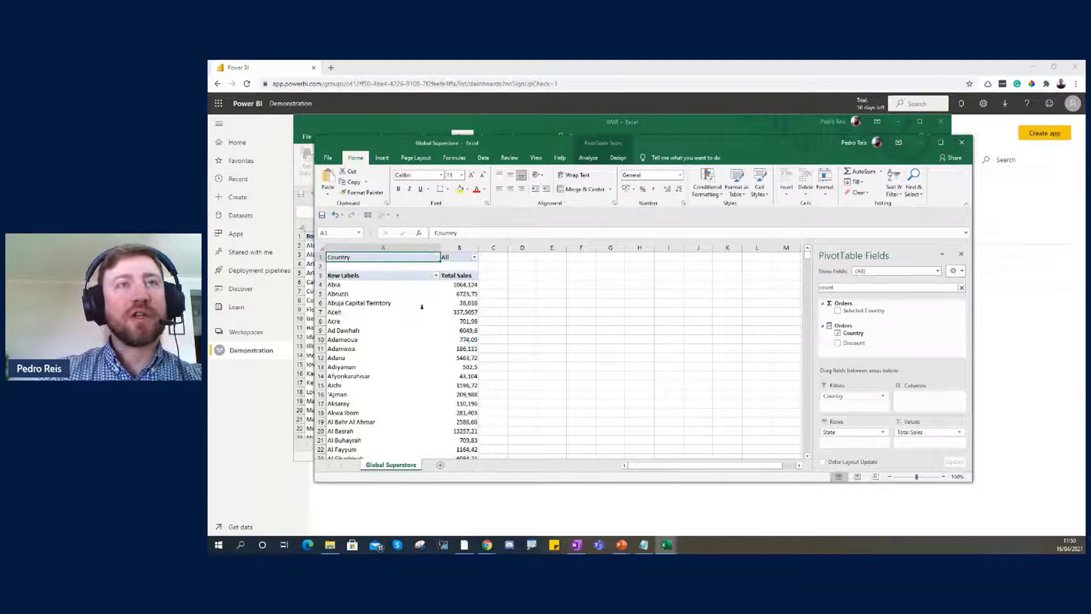
Step: Filter the Global Superstore pivot table's Country to United States
left_click(474, 257)
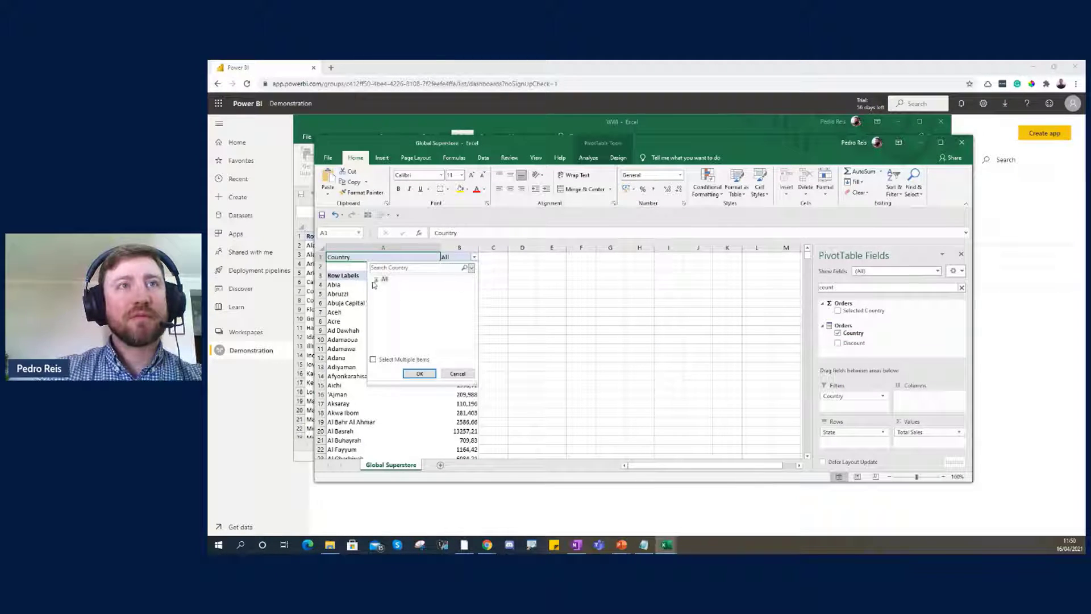
left_click_drag(470, 291, 464, 344)
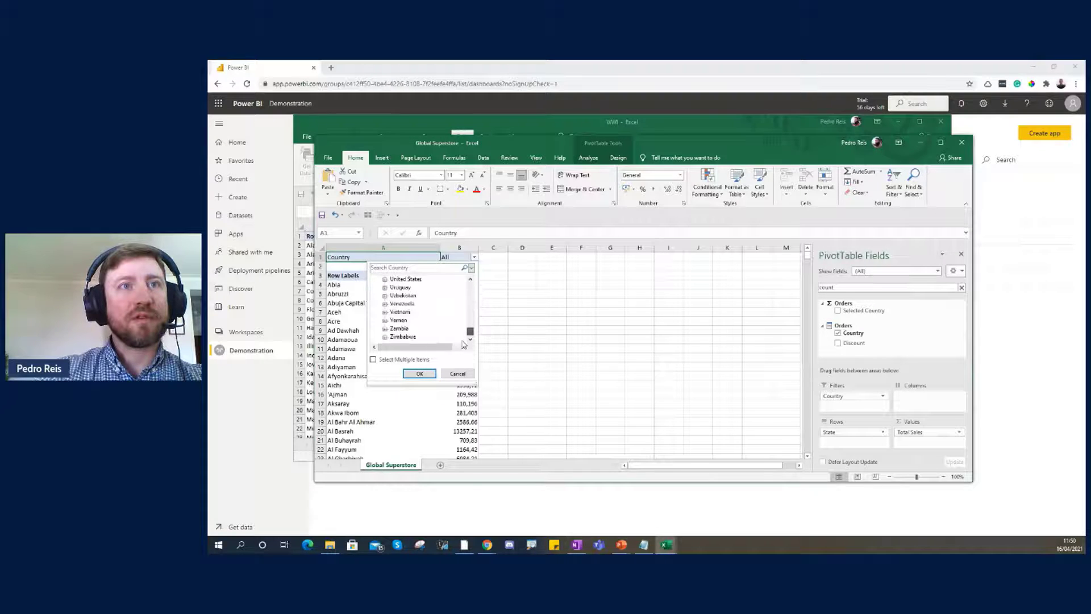
left_click(414, 280)
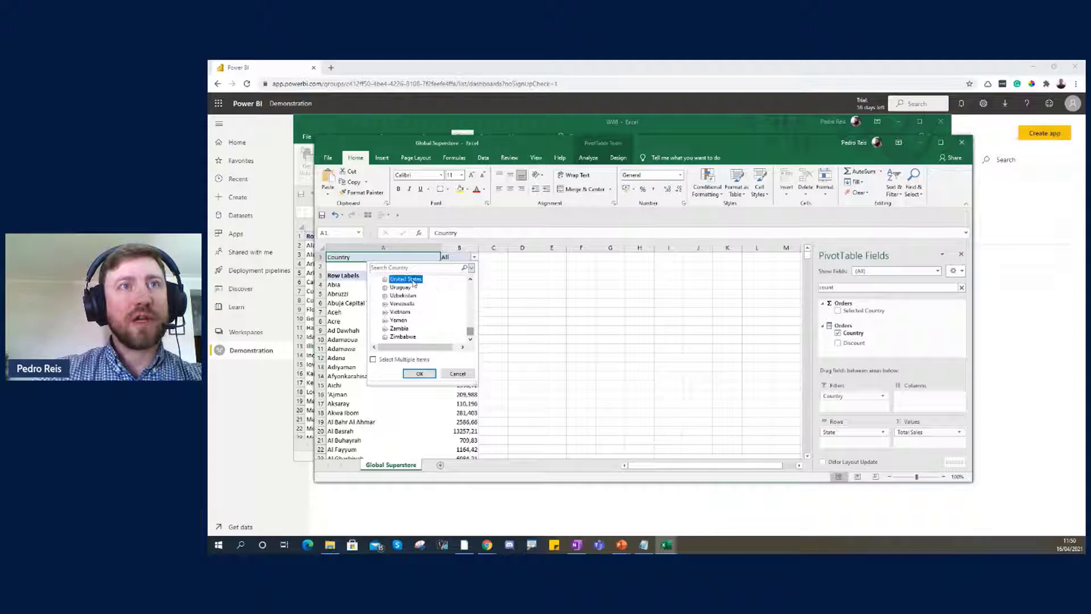
left_click(419, 373)
left_click(537, 311)
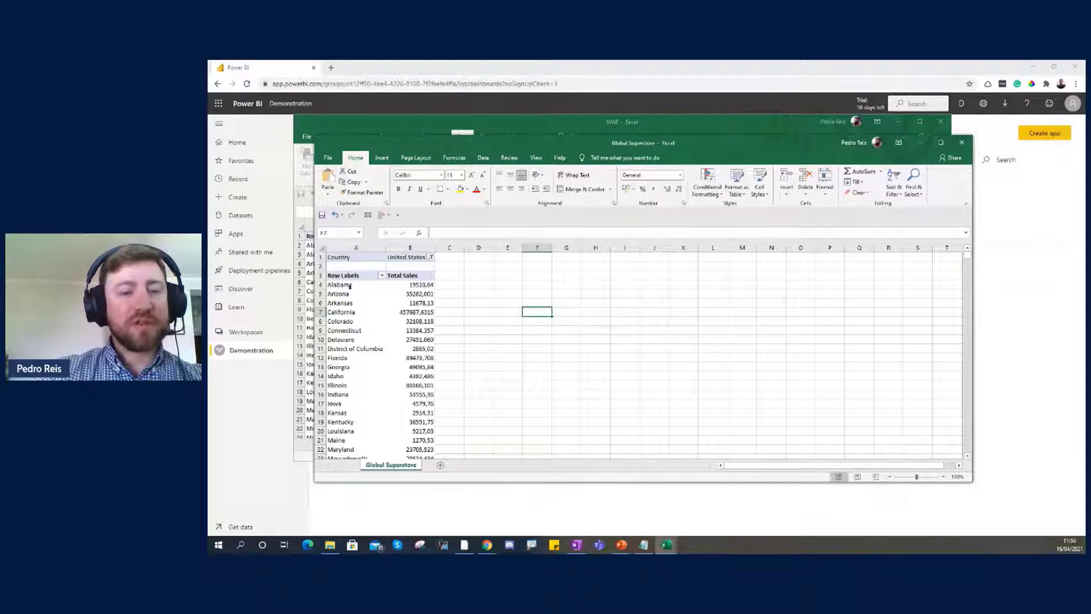
Step: Copy the whole Global Superstore pivot table, including its Country filter, and paste it into the WWI workbook at cell E1
left_click(351, 255)
key("ctrl+a")
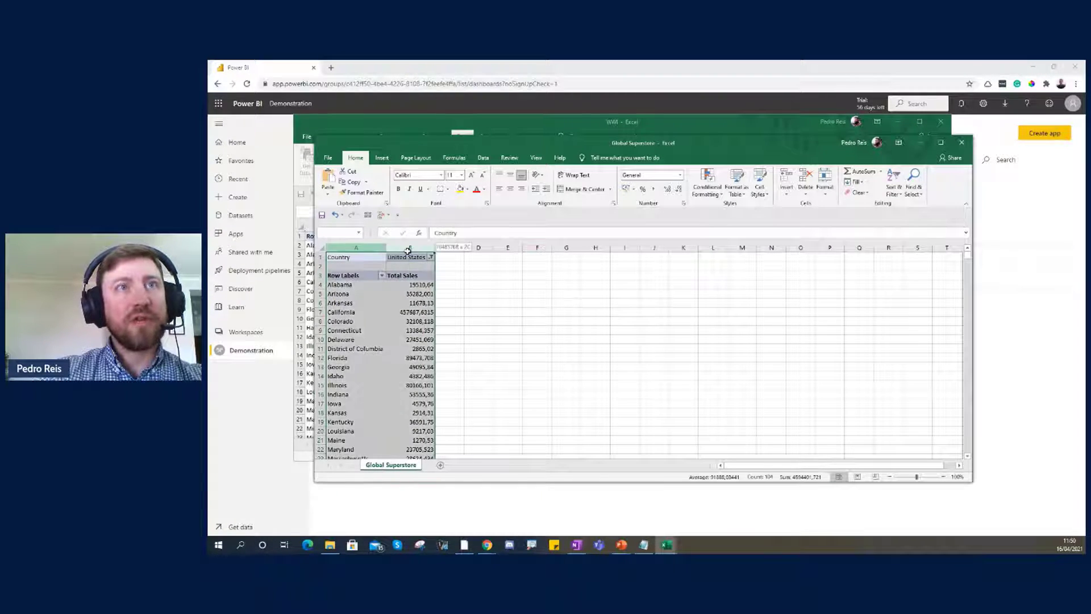
key("ctrl+c")
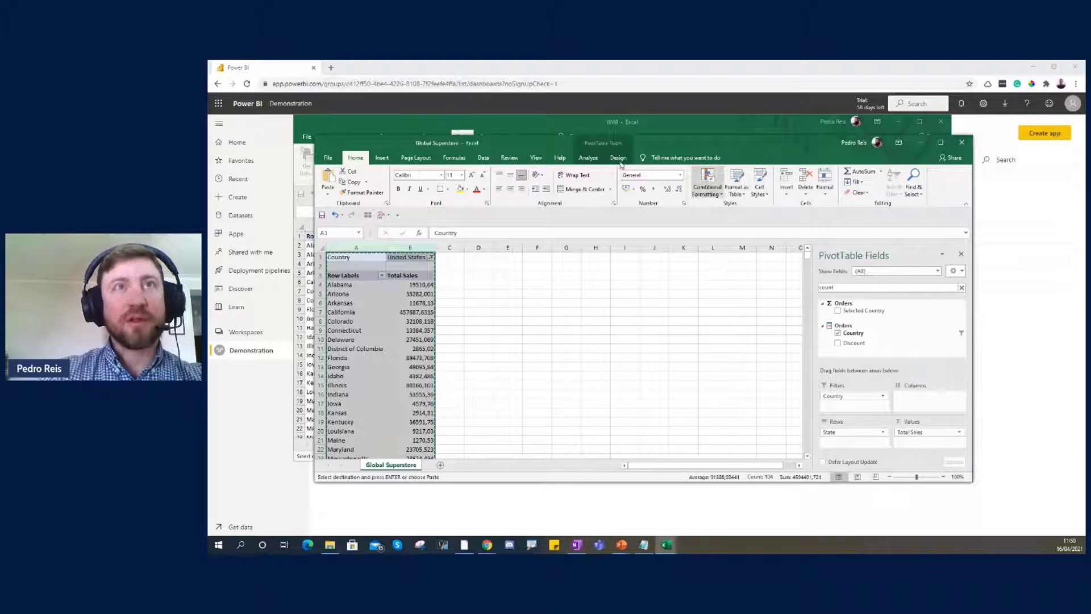
left_click(541, 134)
left_click(493, 236)
key("ctrl+v")
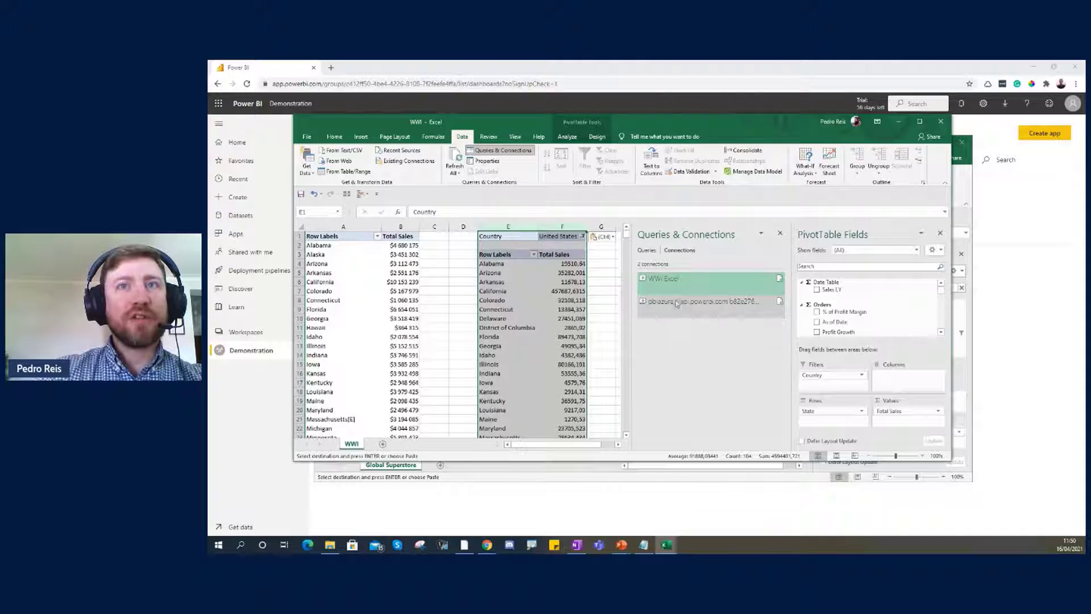
Step: Examine the pasted pivot table's connection and compare the Alabama rows of the two pivot tables
left_click(676, 303)
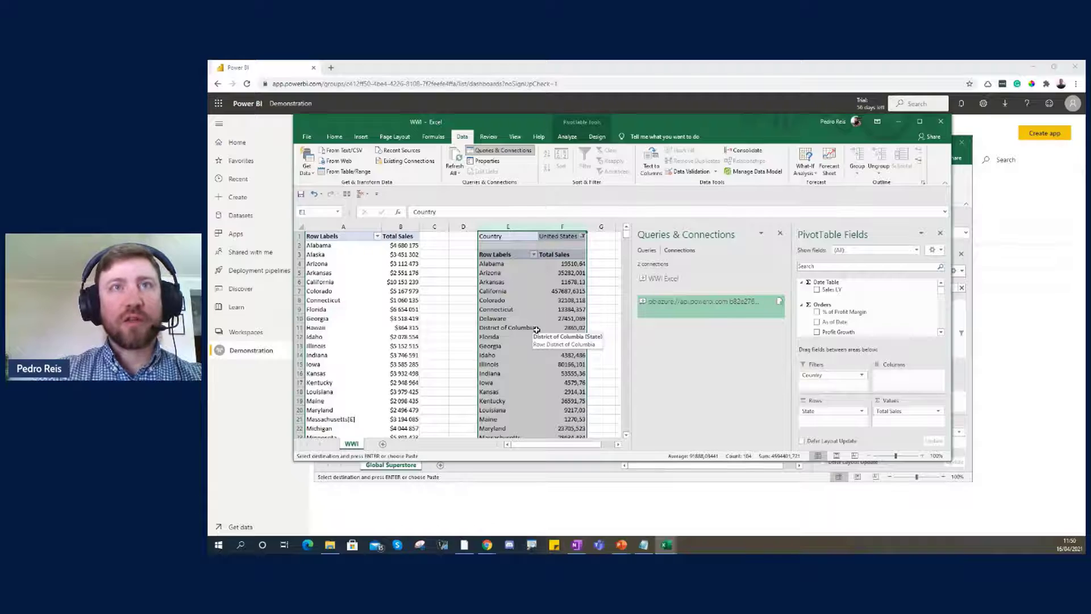
left_click(446, 279)
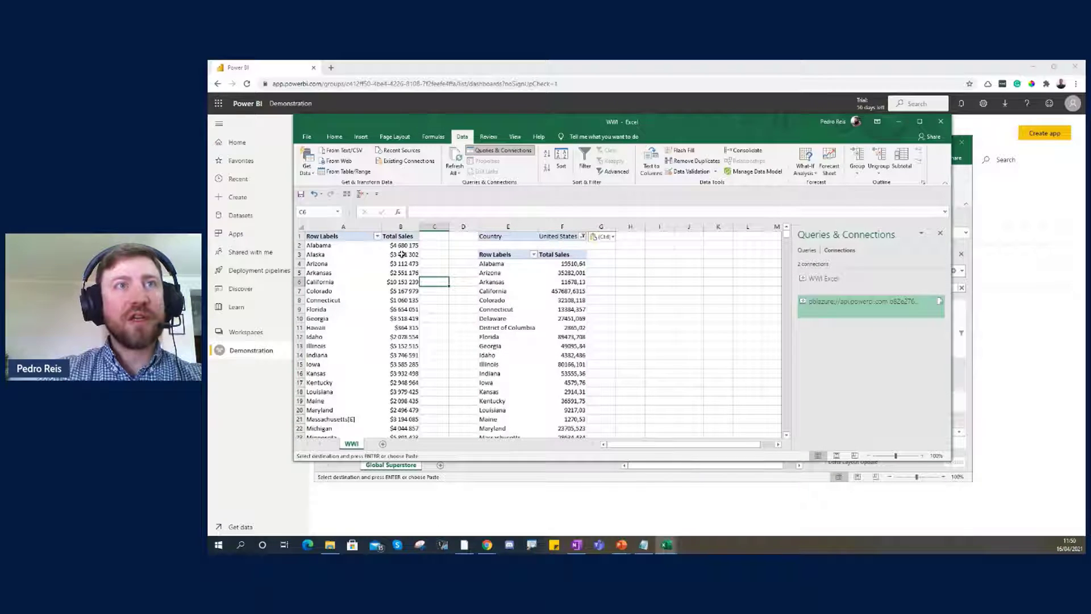
left_click(319, 245)
left_click(487, 263)
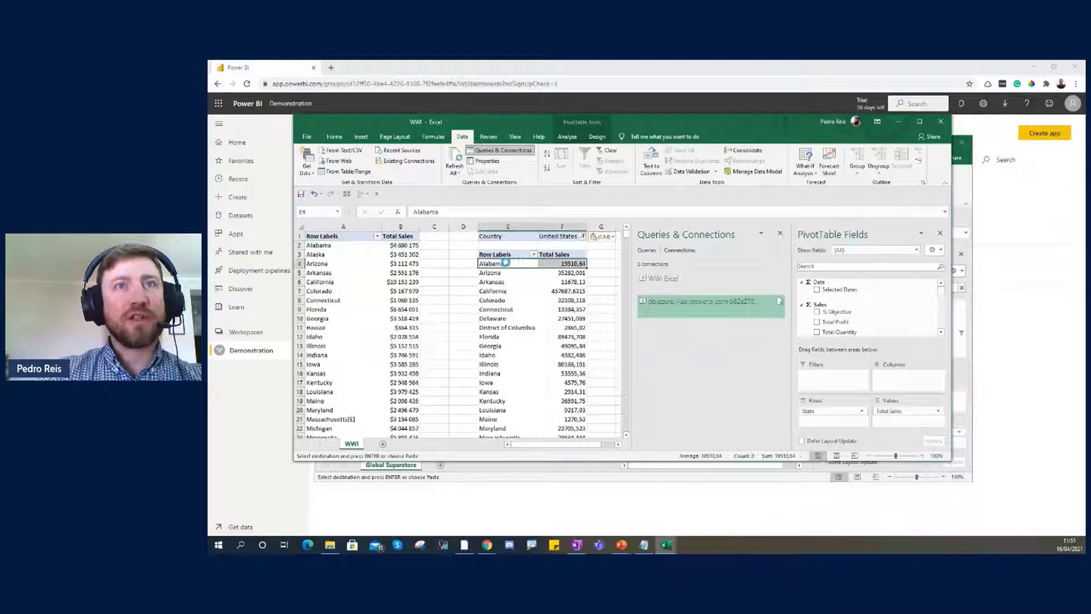
left_click(322, 246)
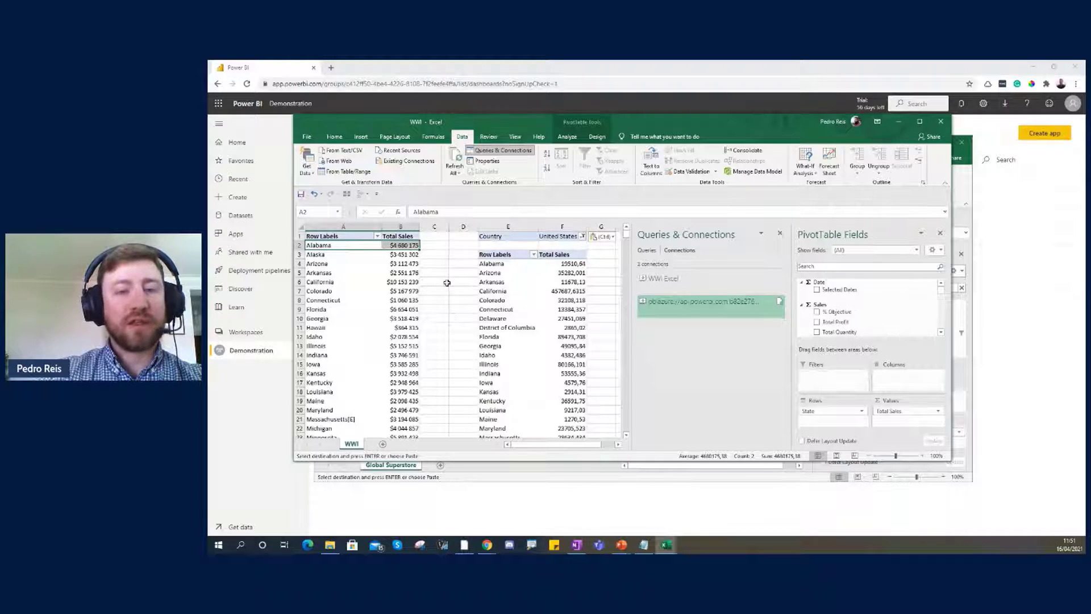
left_click(446, 282)
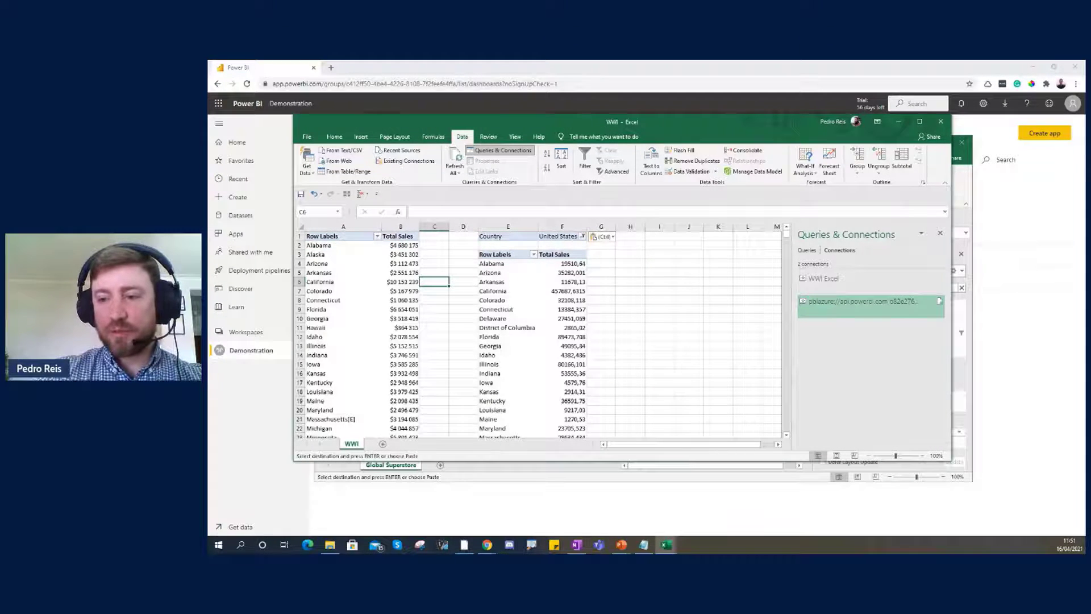
Step: Close the WWI and Global Superstore workbooks and switch to the running PowerPoint slide show
left_click(941, 121)
left_click(647, 314)
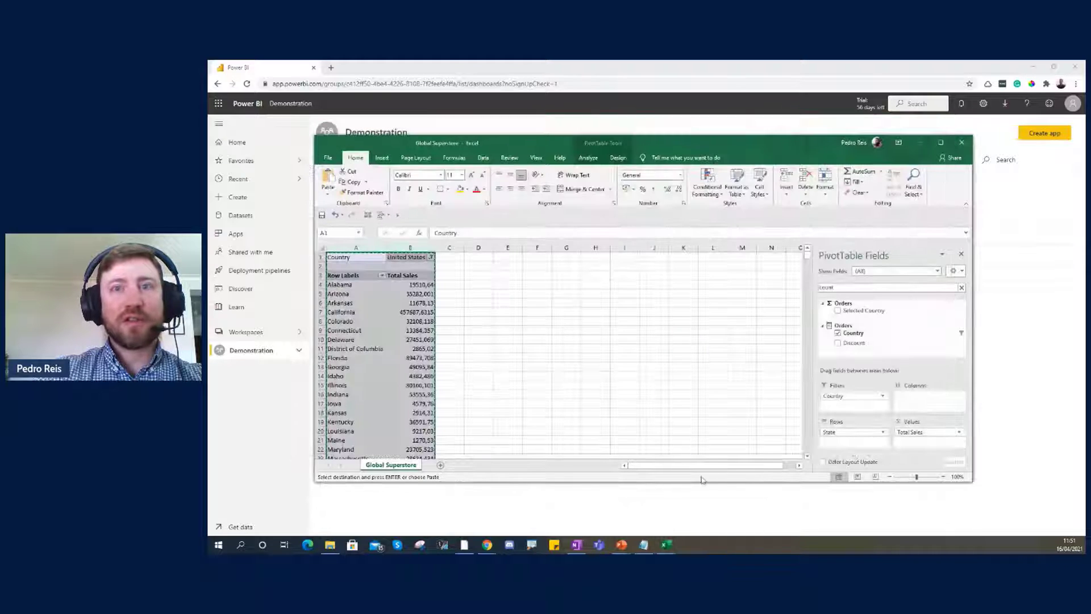
left_click(533, 362)
left_click(410, 340)
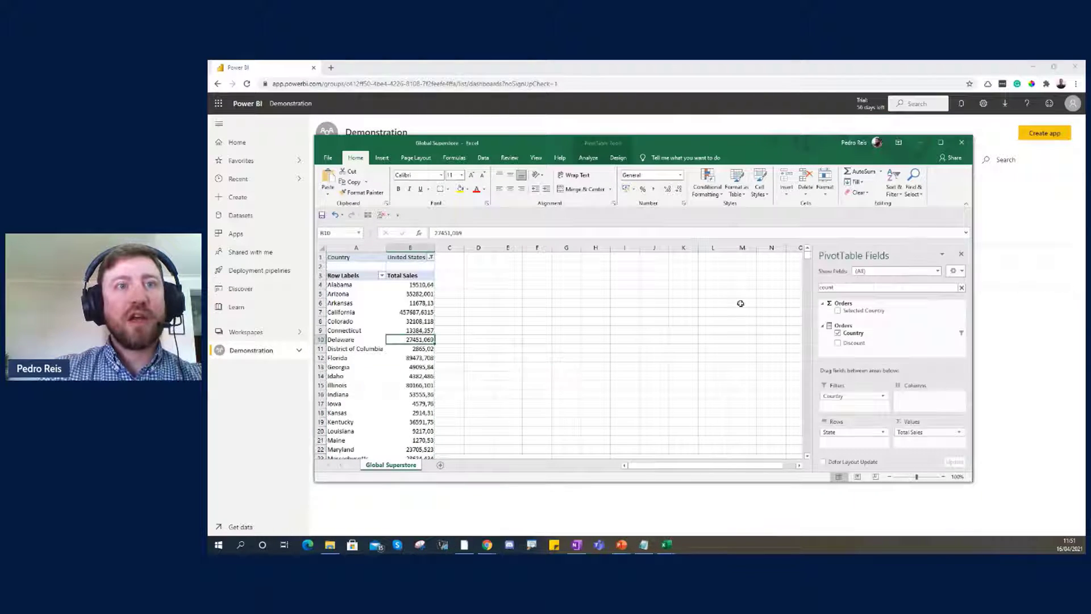
left_click(963, 142)
left_click(647, 312)
mouse_move(622, 543)
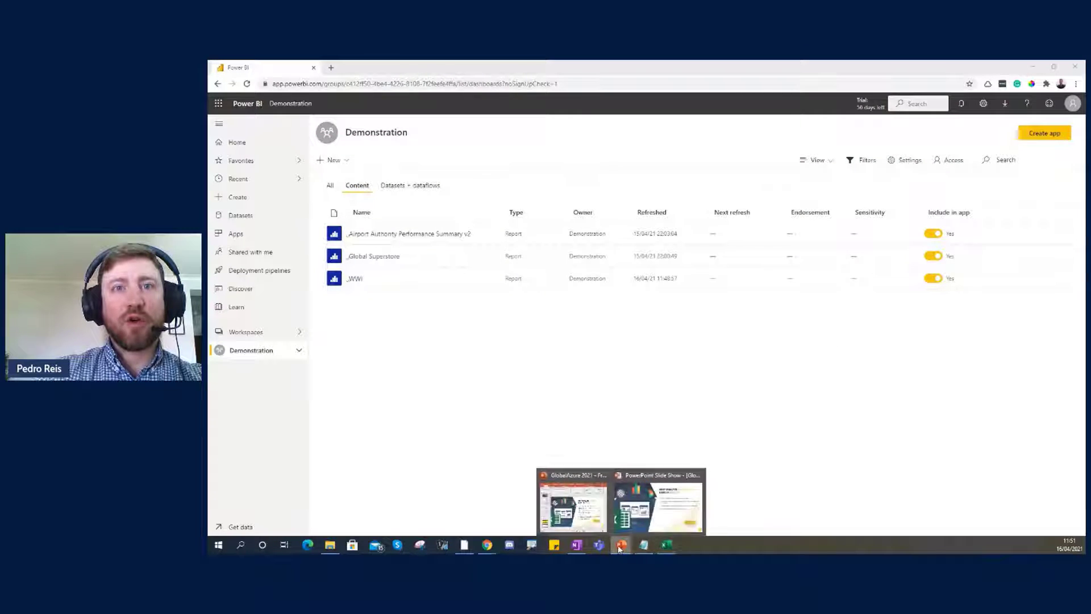
left_click(669, 518)
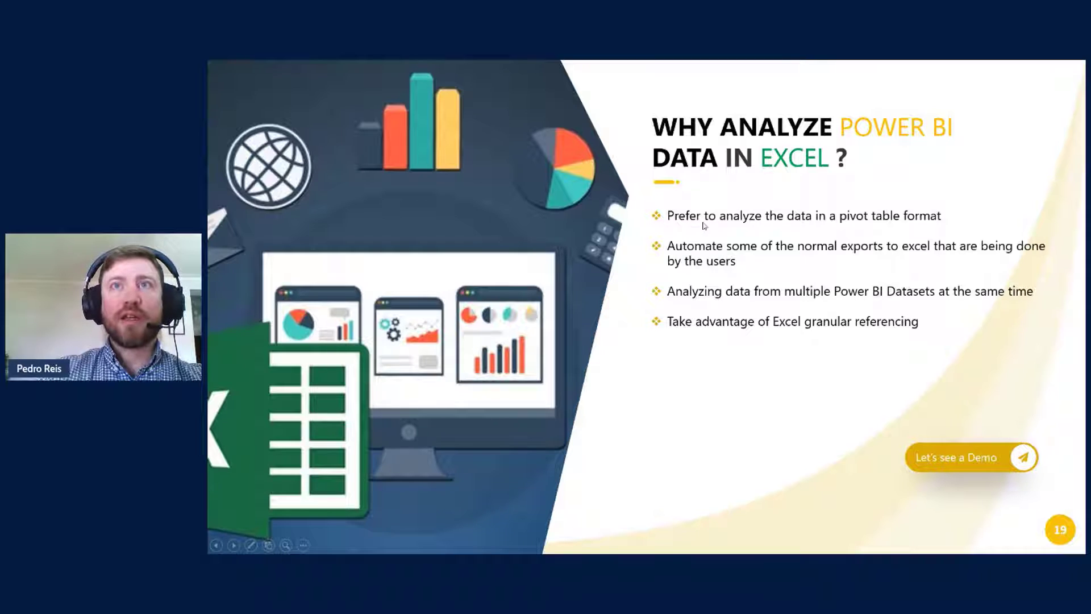
Step: Underline the slide's four bullet points in red ink and erase all the markings
left_click_drag(657, 225, 851, 231)
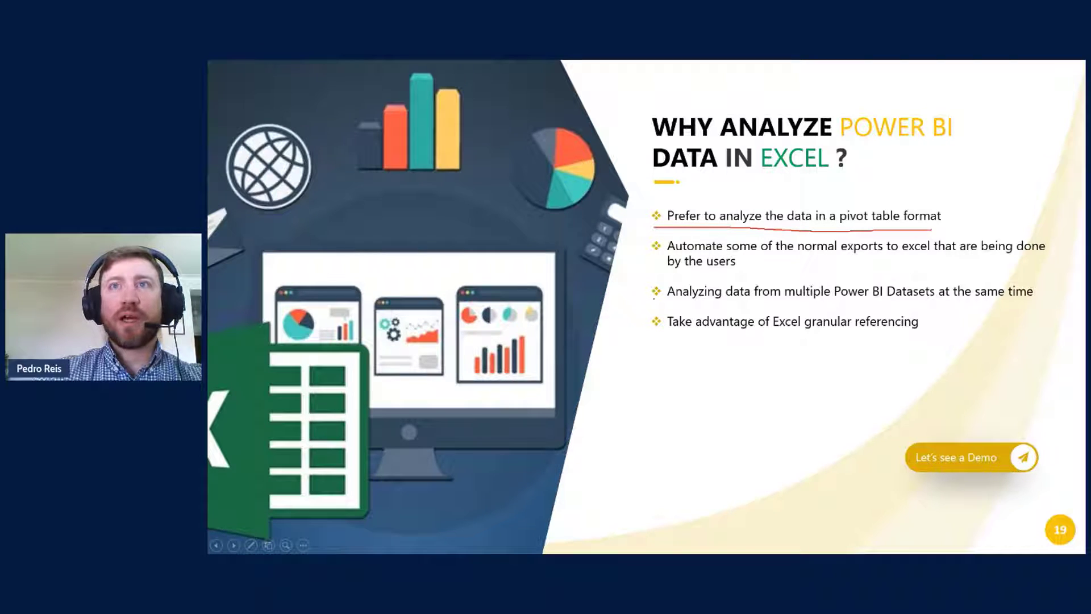
left_click_drag(660, 277, 975, 271)
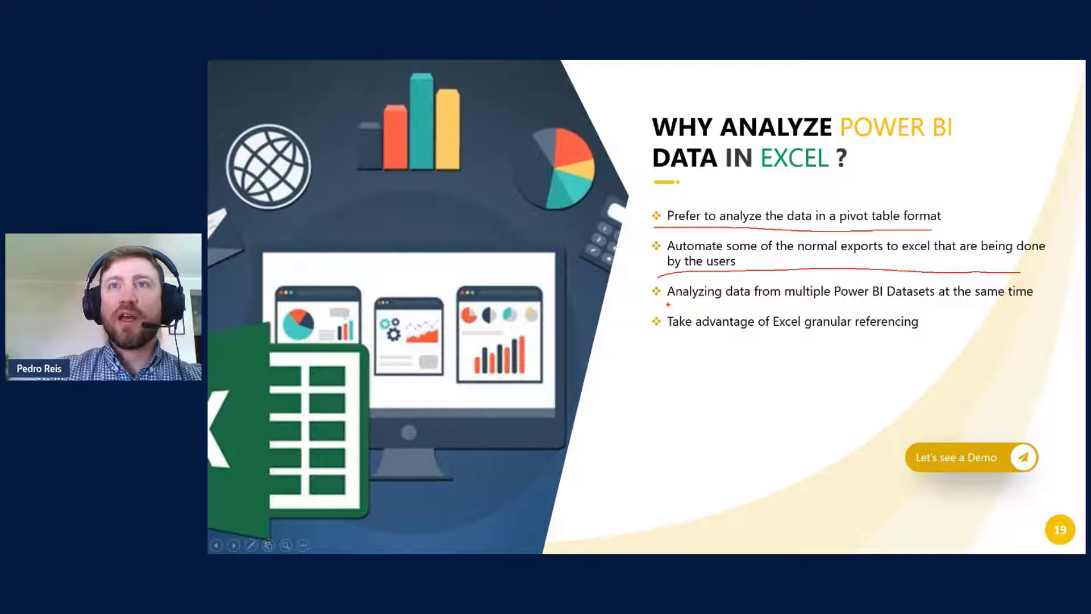
left_click_drag(659, 304, 965, 308)
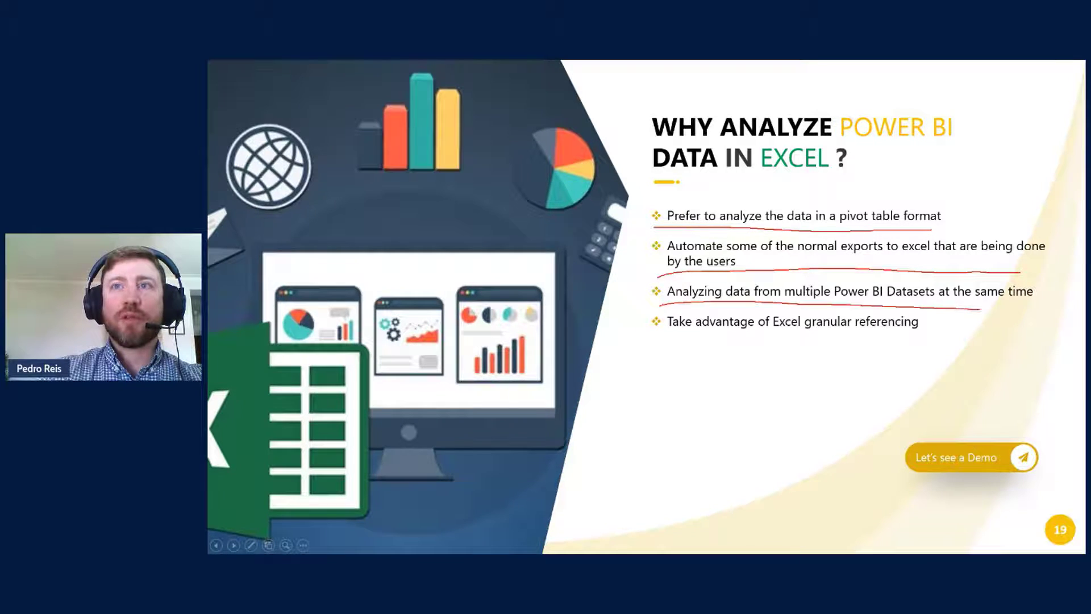
left_click_drag(659, 333, 974, 337)
key("e")
key("Escape")
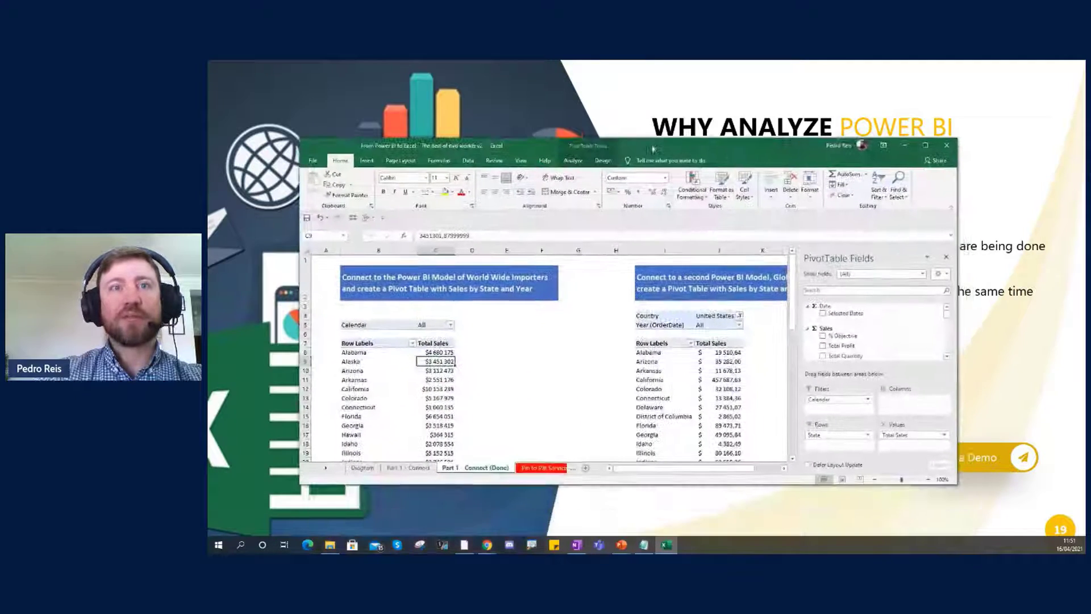
Step: Switch to the Excel workbook with both pivot tables, maximize it, and examine its Superstore and WWI connections
left_click(926, 145)
left_click(418, 282)
left_click(353, 281)
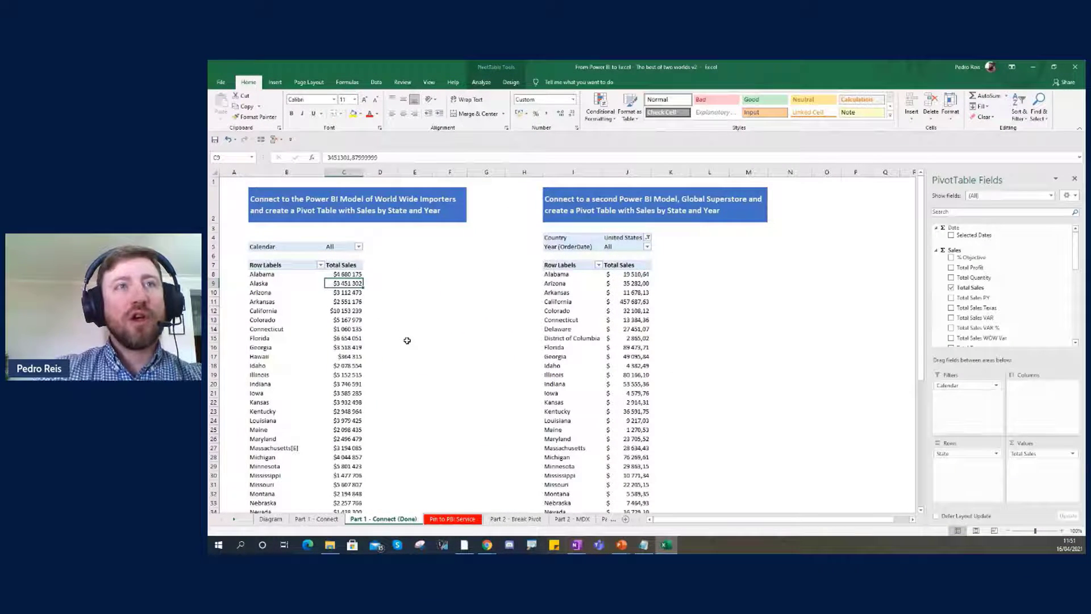
left_click(376, 82)
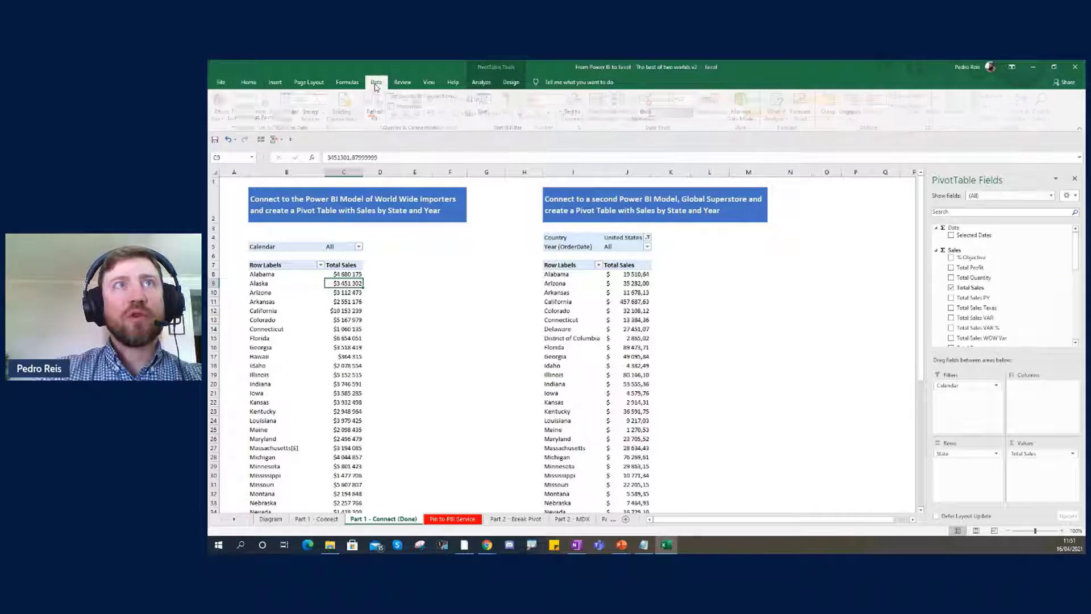
left_click(414, 98)
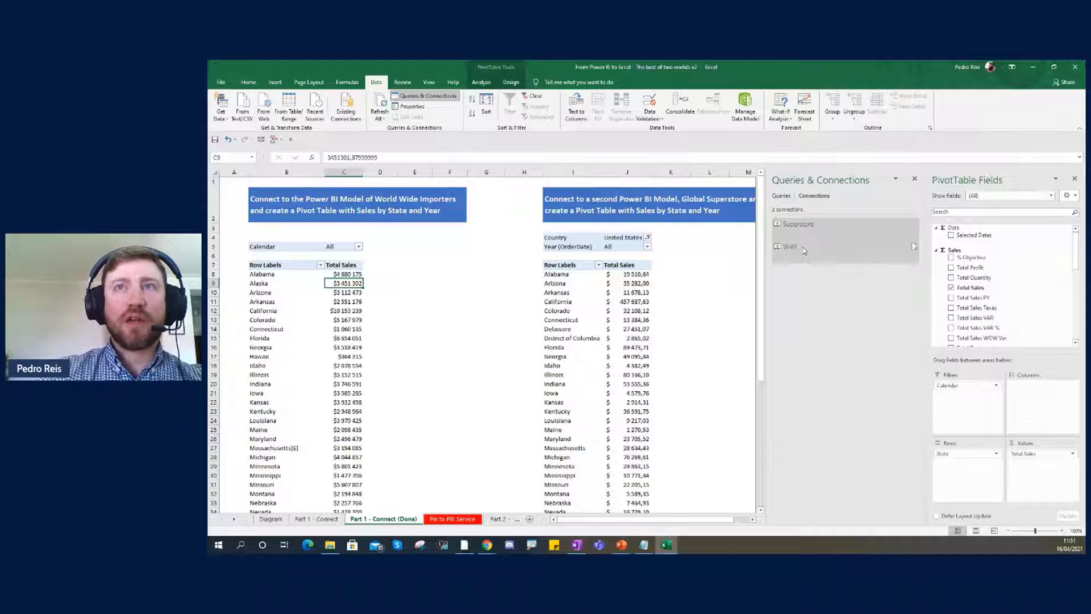
left_click(795, 252)
left_click(805, 230)
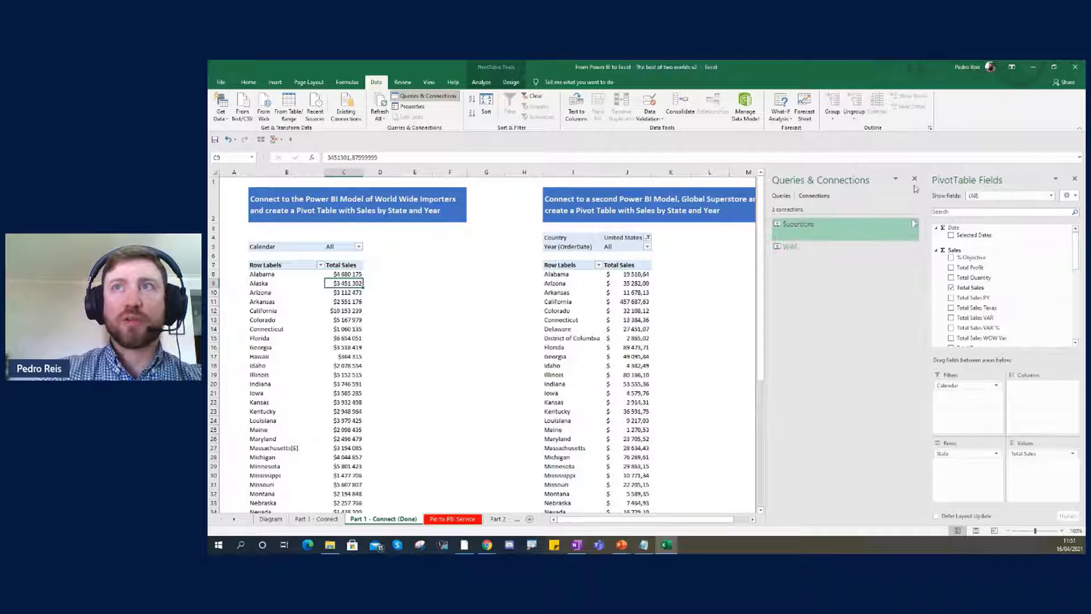
left_click(915, 180)
left_click(449, 274)
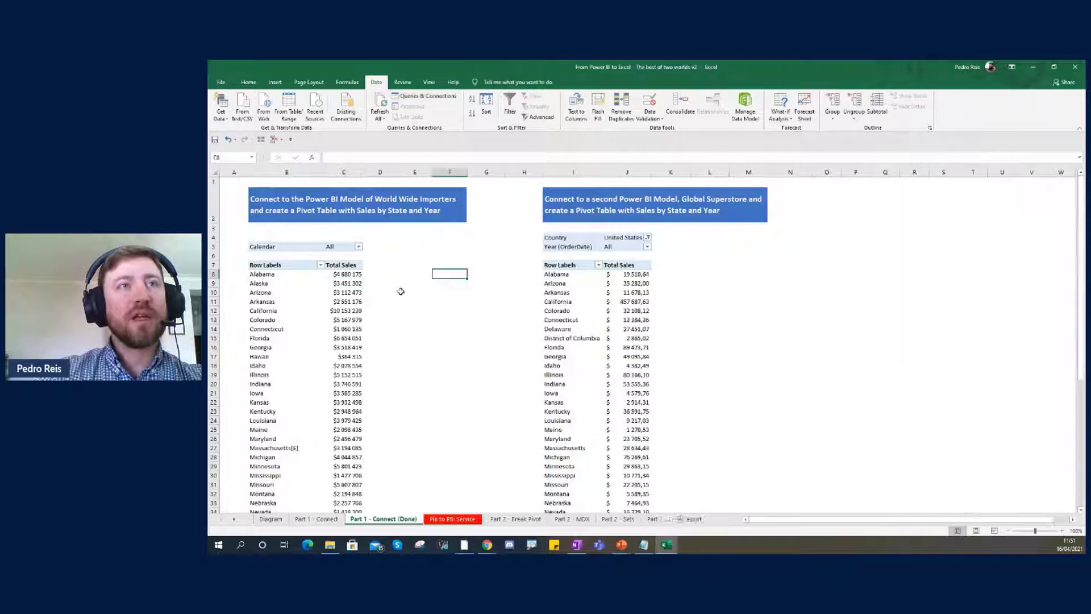
Step: Drill through the Total Sales value for Arizona in the World Wide Importers pivot table to a detail sheet
left_click(343, 294)
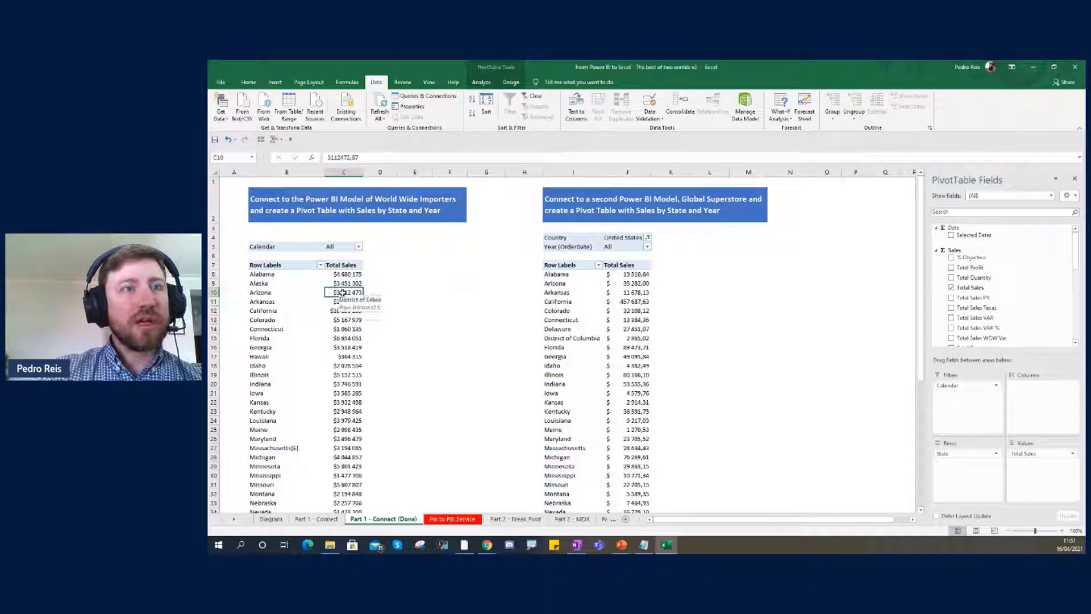
double_click(343, 292)
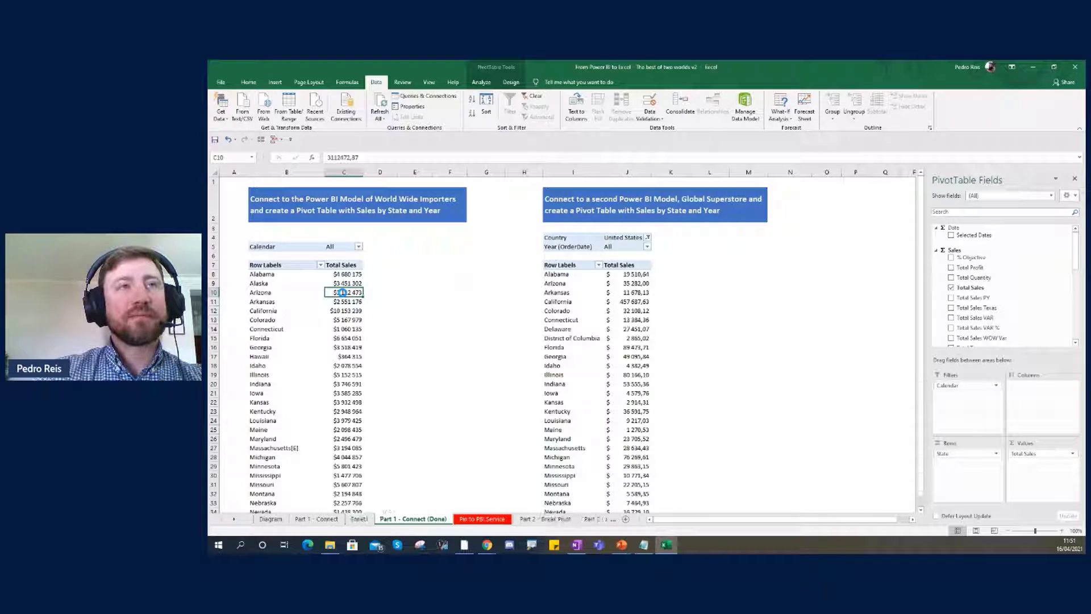
left_click(435, 254)
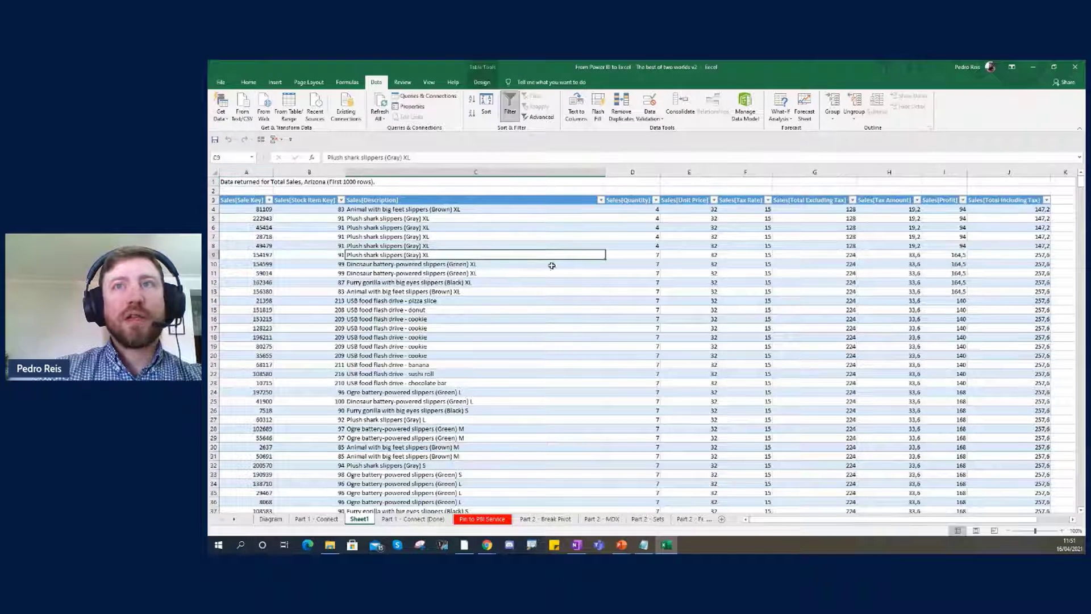
Step: Replace the detail table's connection command text with the DAX query EVALUATE EMPLOYEE
left_click(410, 108)
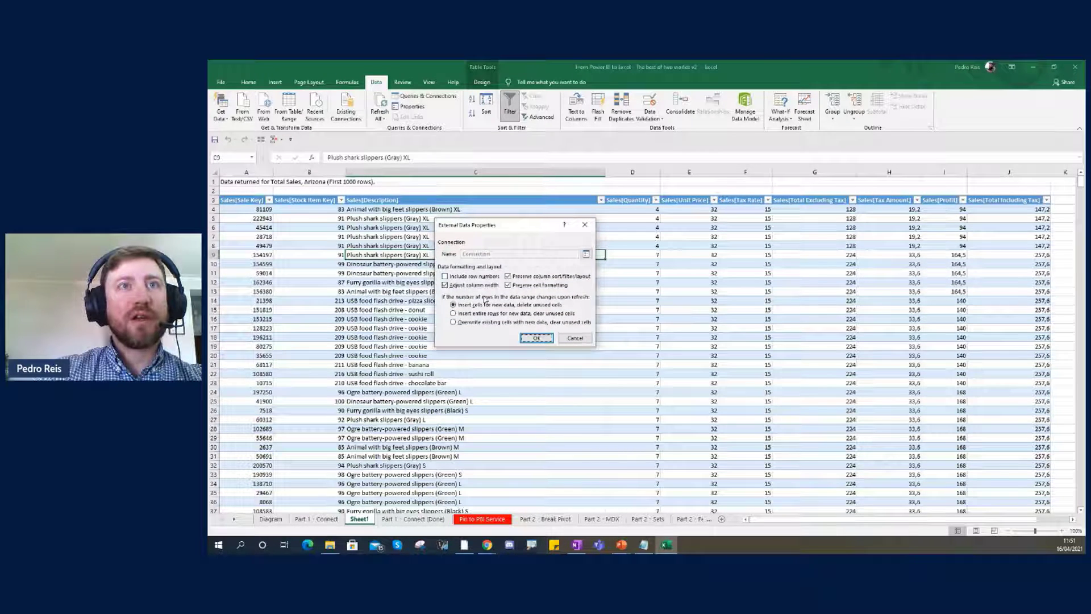
left_click(585, 254)
left_click(450, 220)
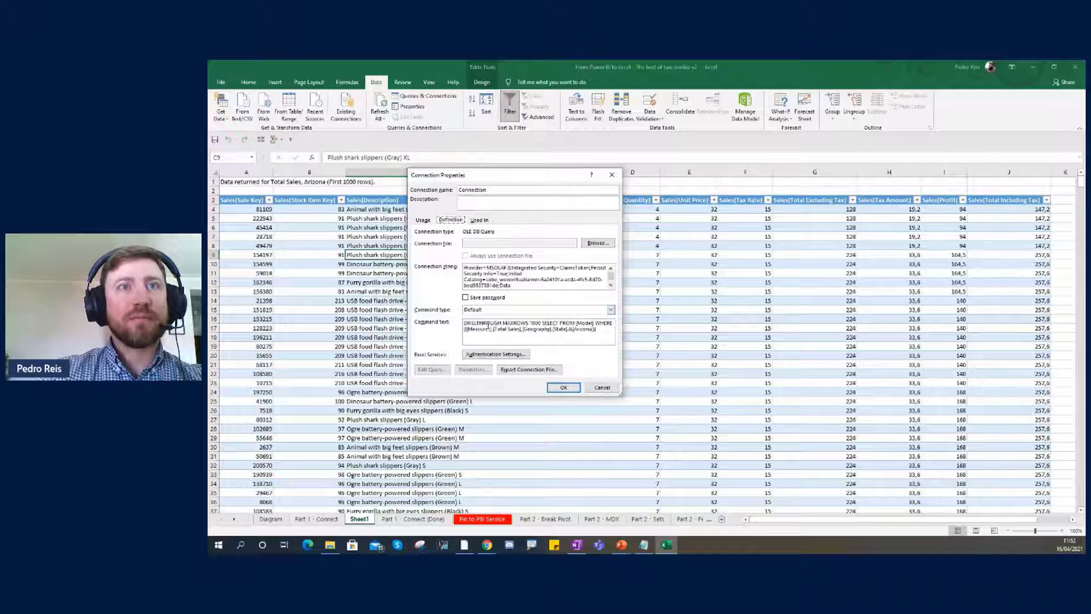
left_click(485, 328)
left_click_drag(505, 180, 618, 236)
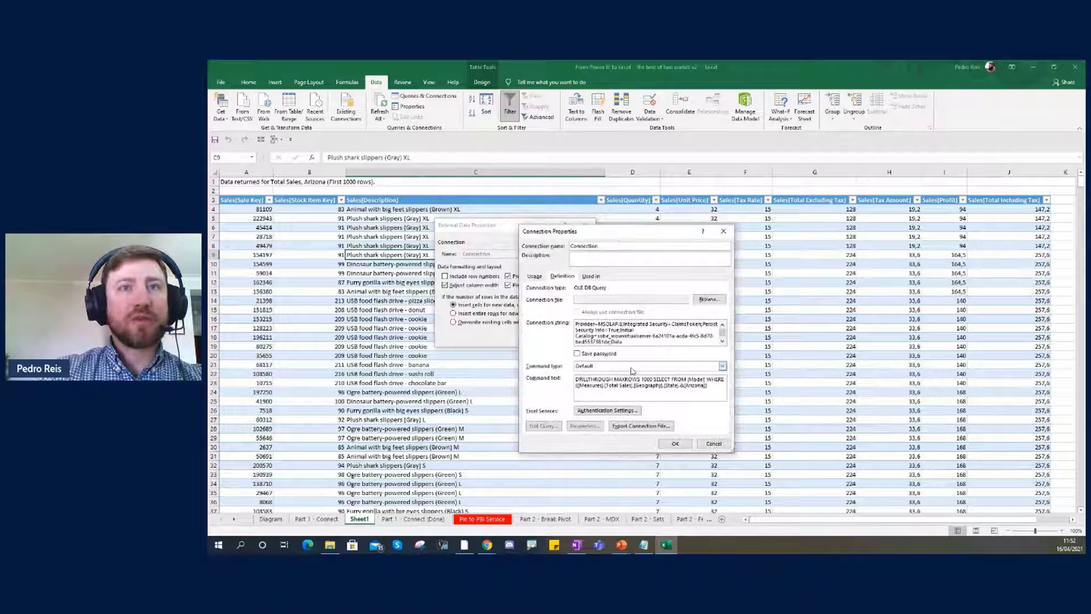
left_click_drag(713, 392, 470, 353)
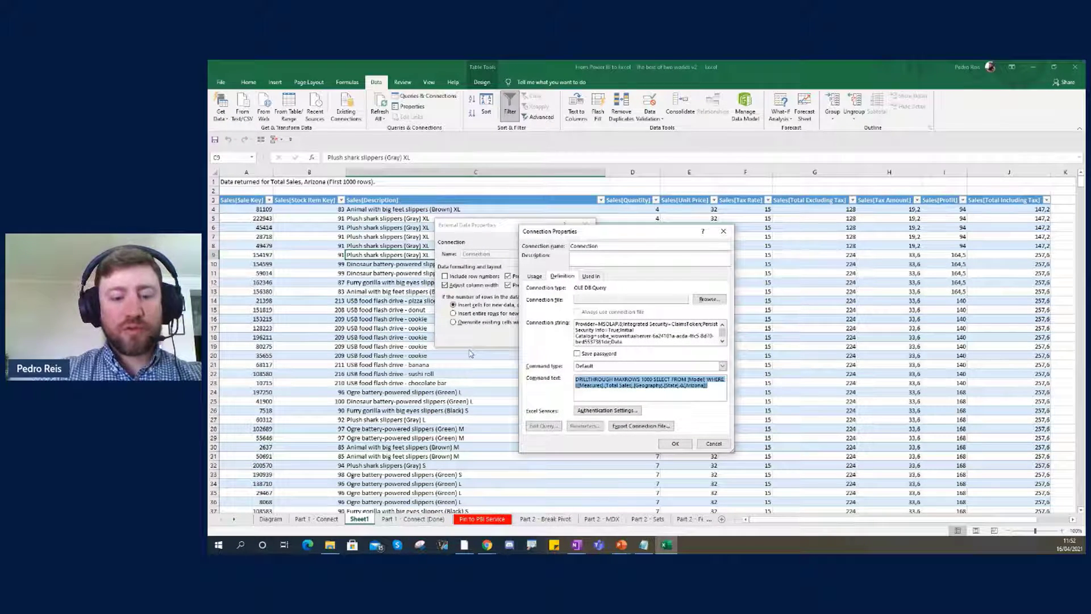
type("EVALUATE")
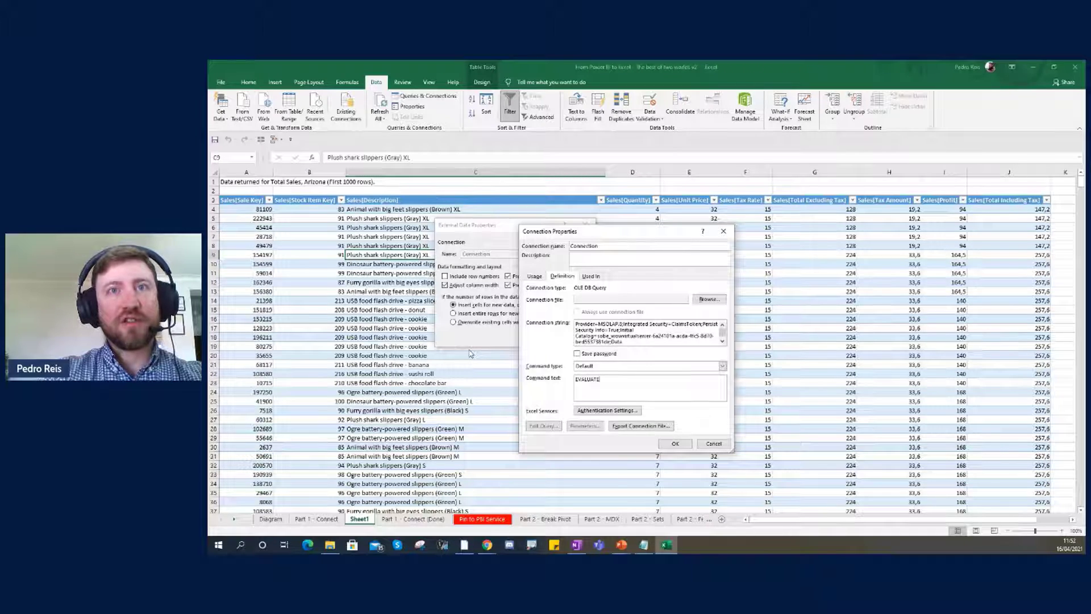
type(" EMPLOYEE")
left_click_drag(650, 387, 570, 386)
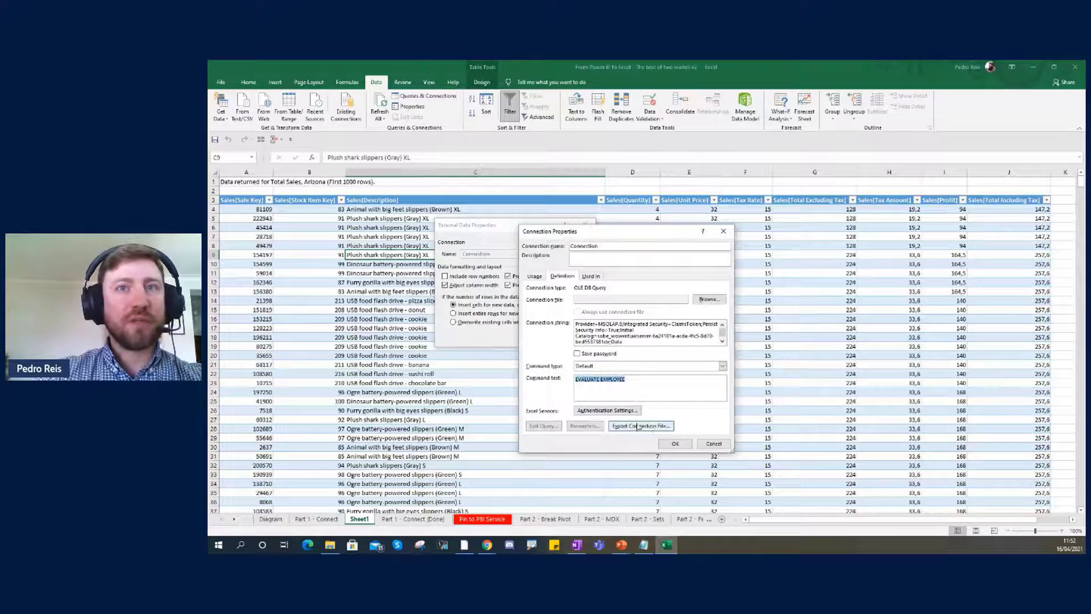
left_click(675, 444)
left_click(543, 341)
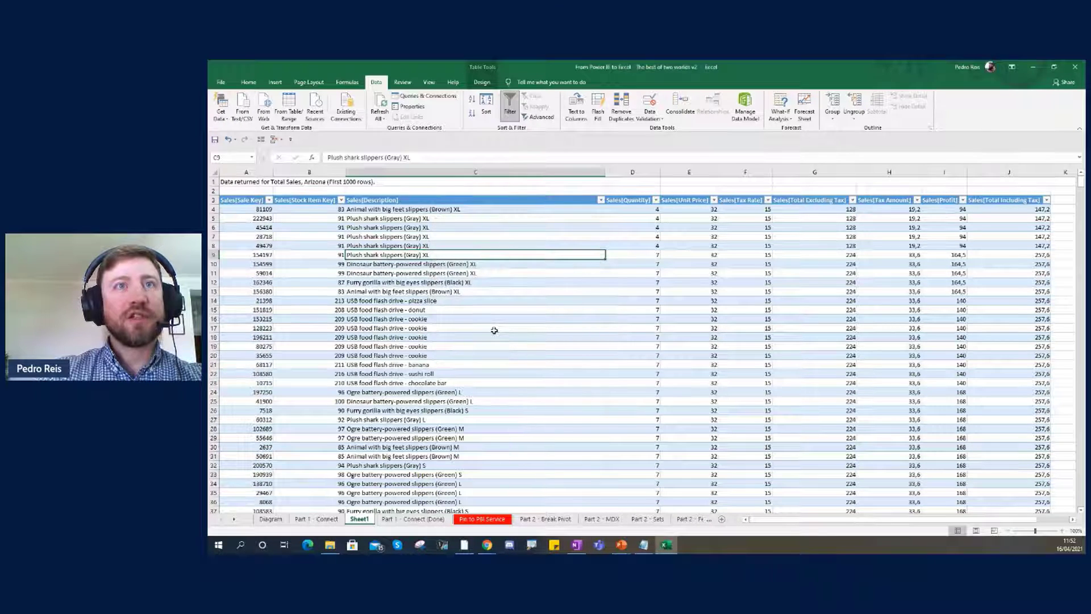
Step: Check the command text in the detail table's connection definition and refresh the table to load the query's data
left_click(474, 328)
left_click(475, 273)
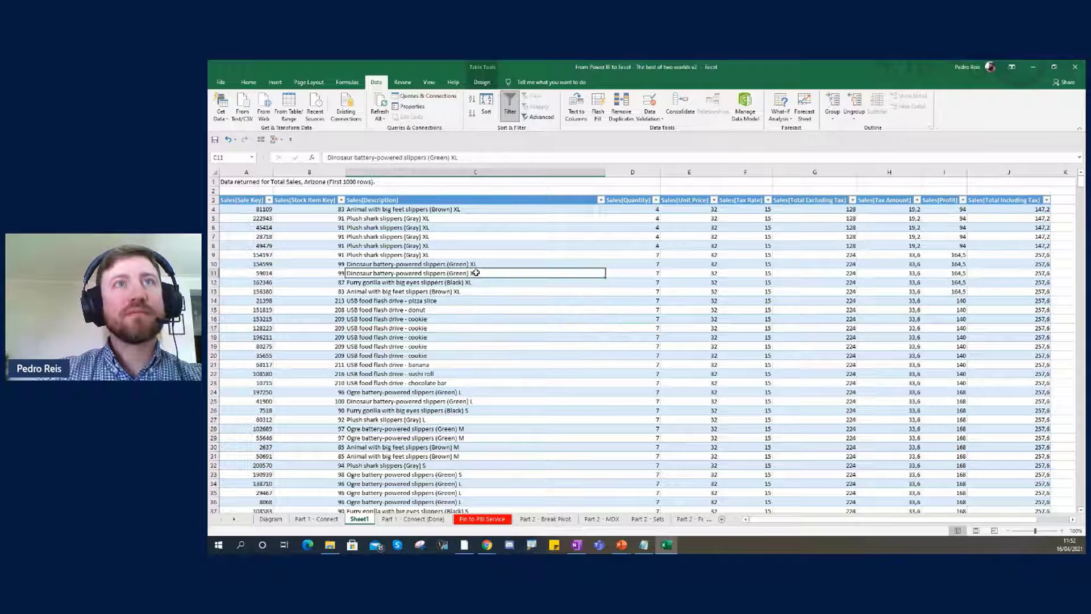
left_click(412, 106)
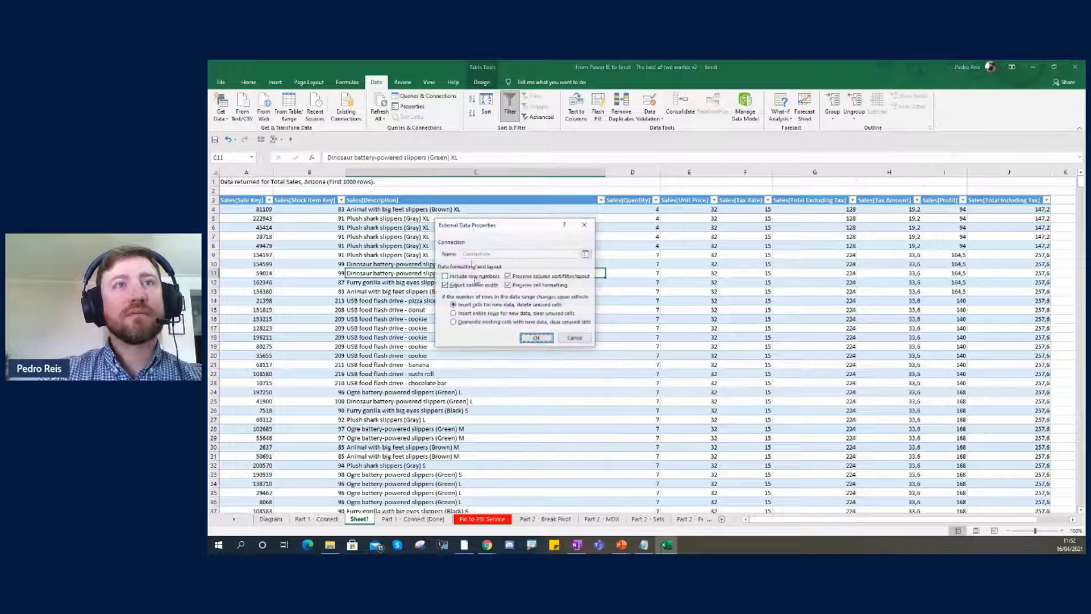
left_click(586, 254)
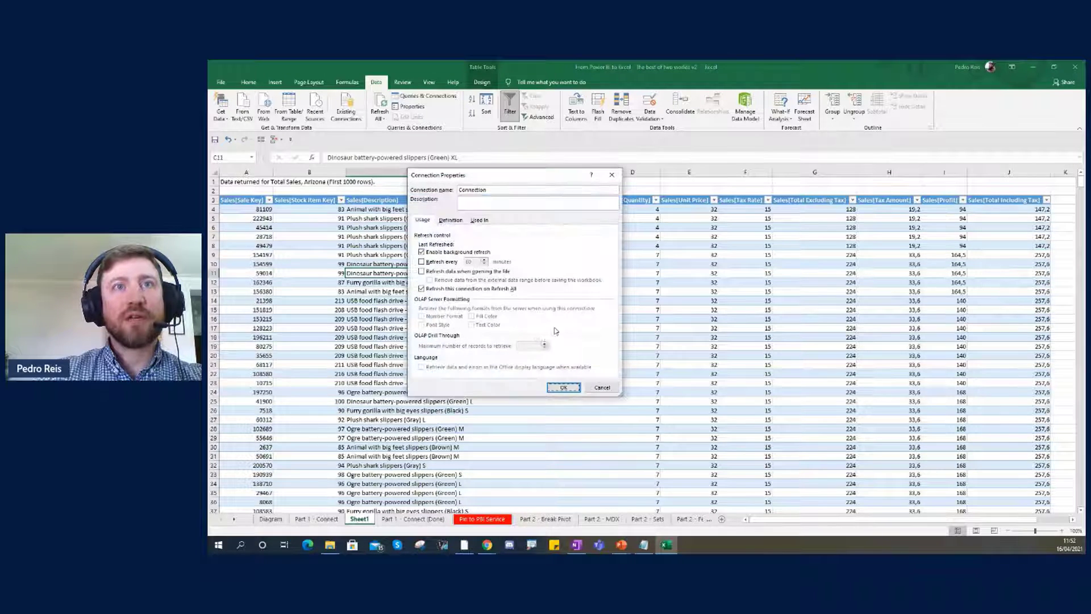
left_click(450, 220)
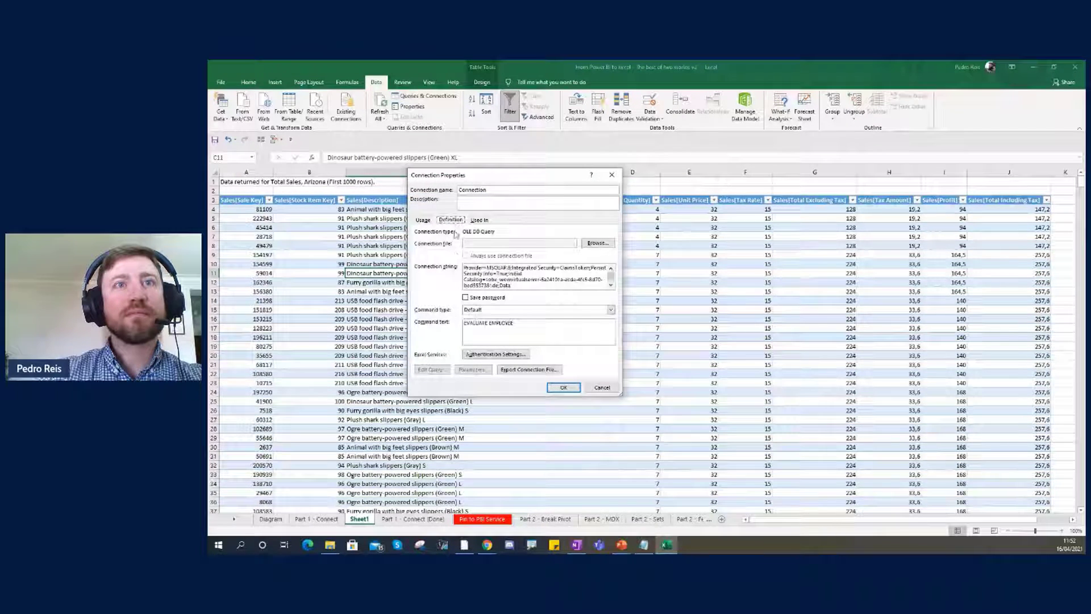
left_click(563, 387)
left_click(530, 334)
right_click(529, 332)
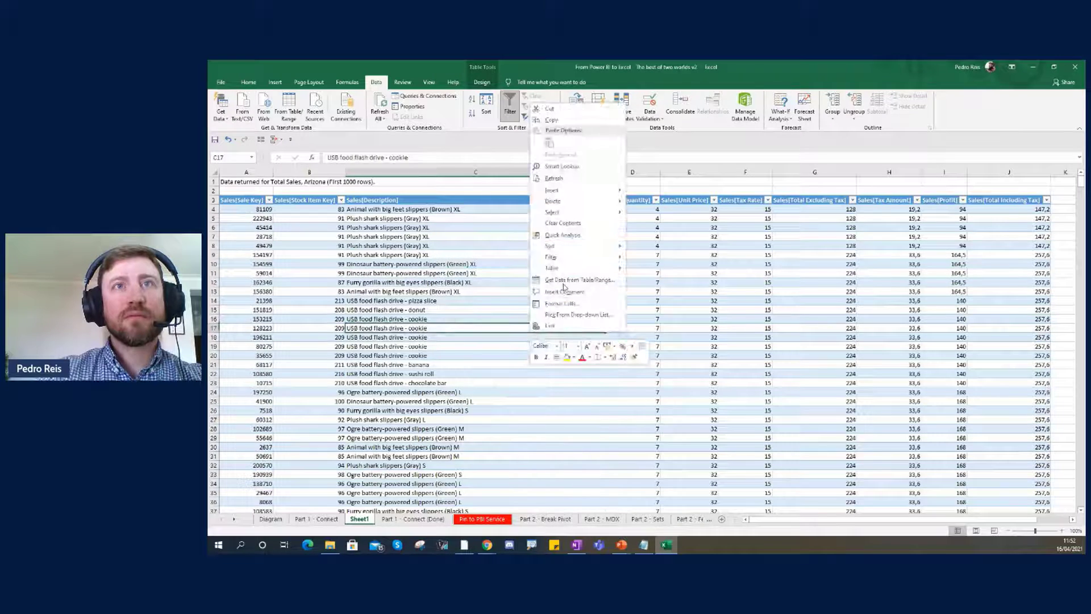
left_click(554, 181)
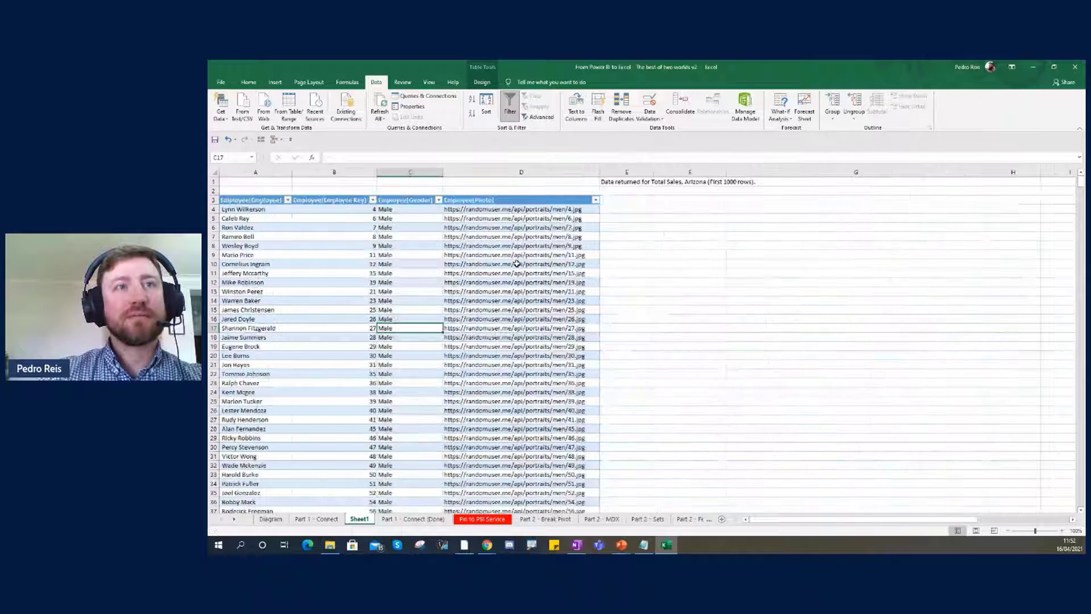
Step: Review the employee rows in A4:D28 and switch to the running PowerPoint slide show
left_click(335, 312)
left_click_drag(250, 209, 476, 427)
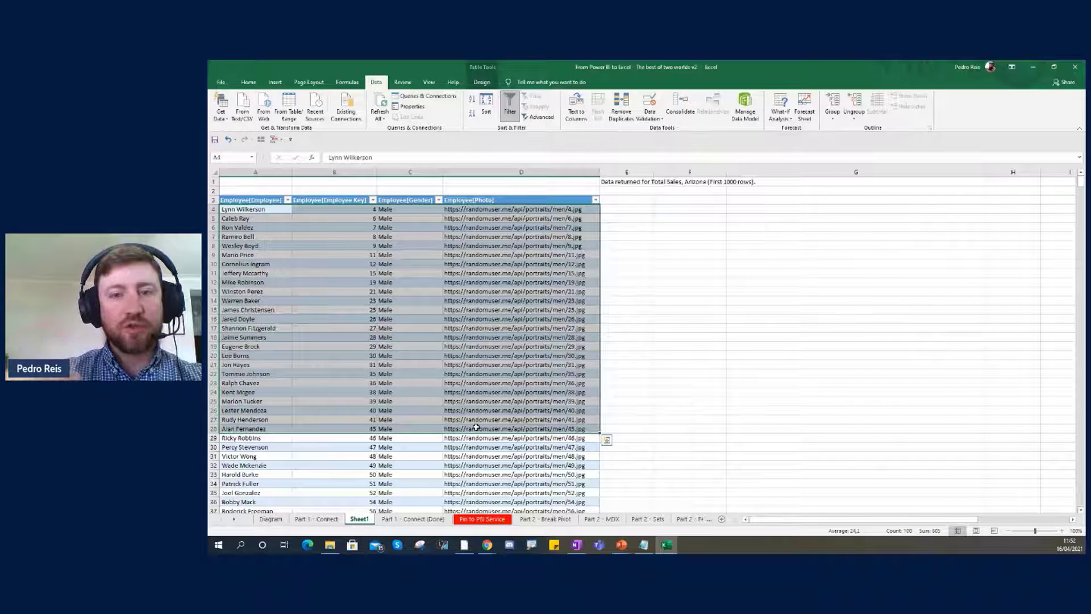
left_click(521, 328)
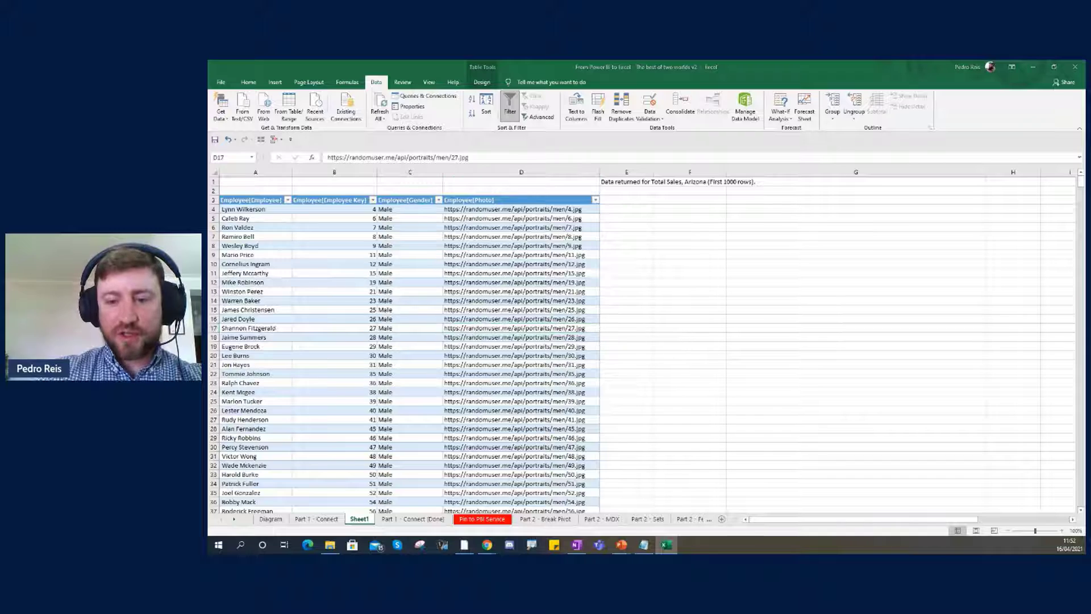
key("alt+Tab")
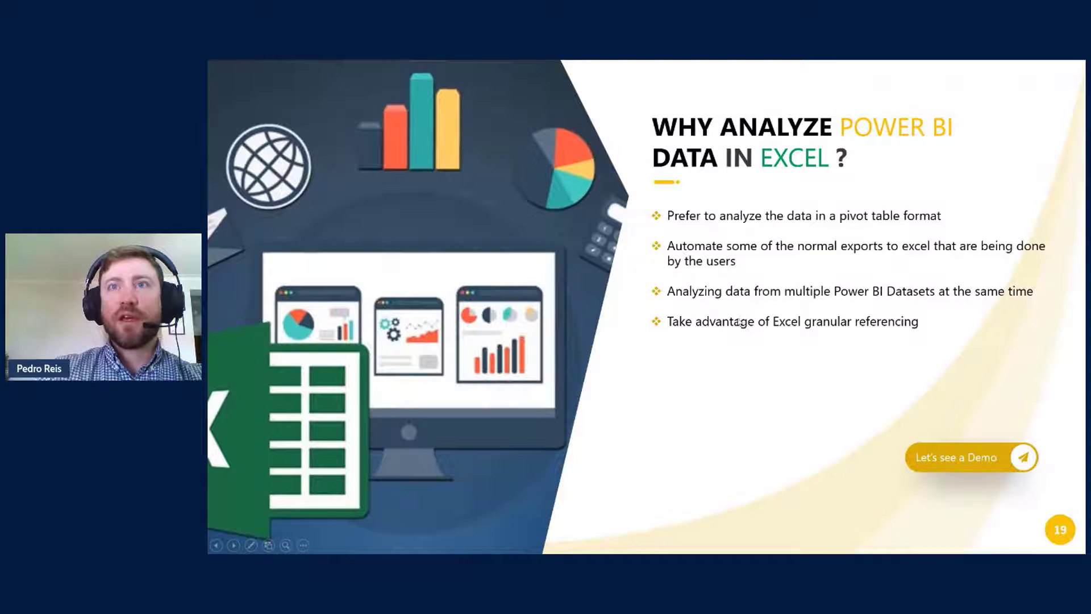
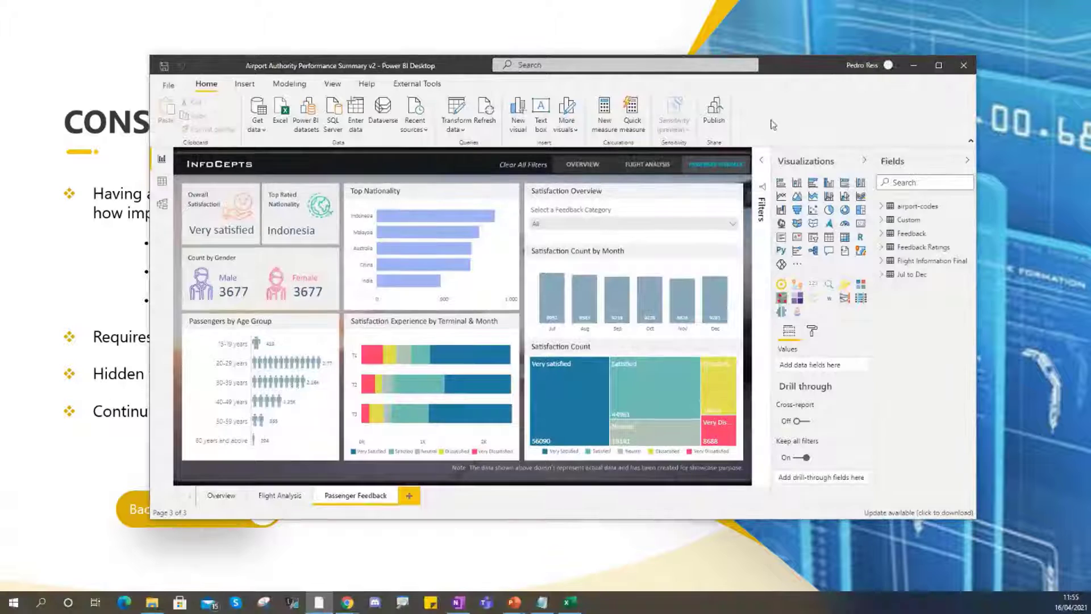
Step: Open the Airport Authority Performance Summary v2 report in the Power BI service and view its Overview and Flight Analysis pages
mouse_move(349, 604)
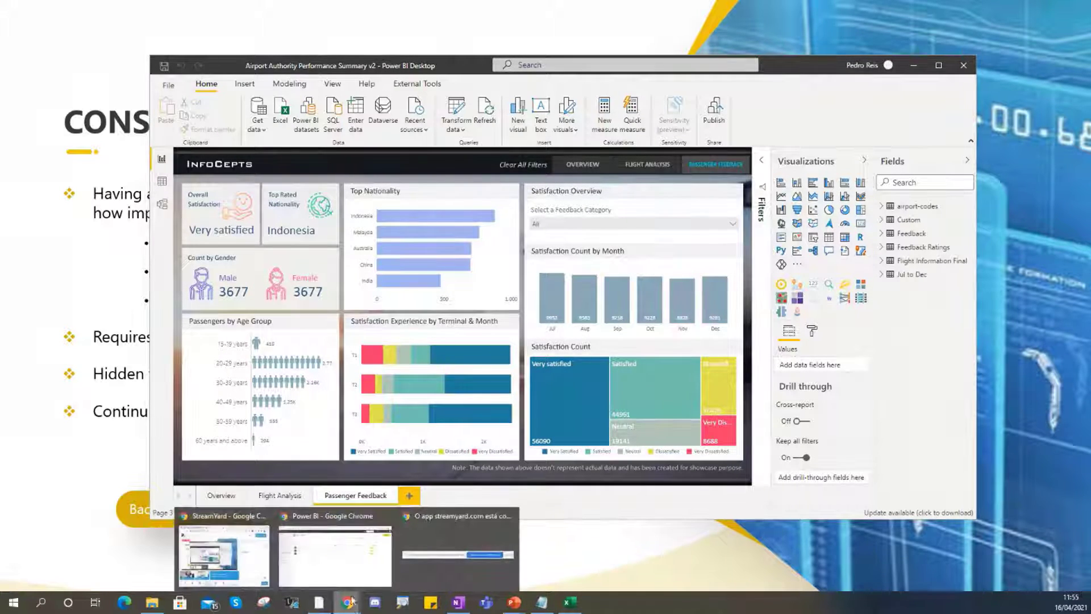
left_click(336, 549)
left_click(227, 219)
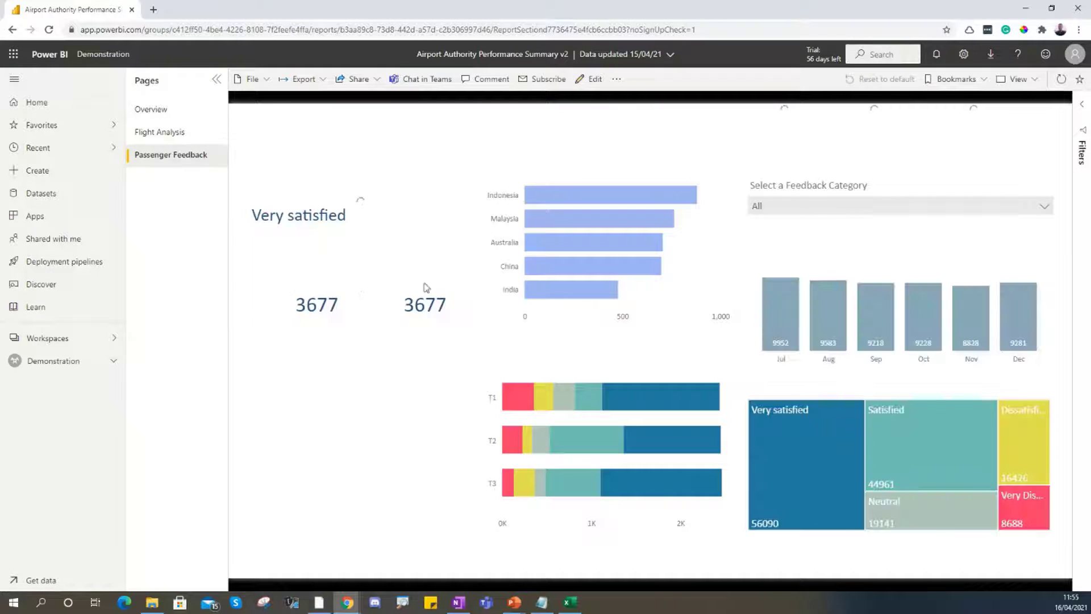
left_click(154, 115)
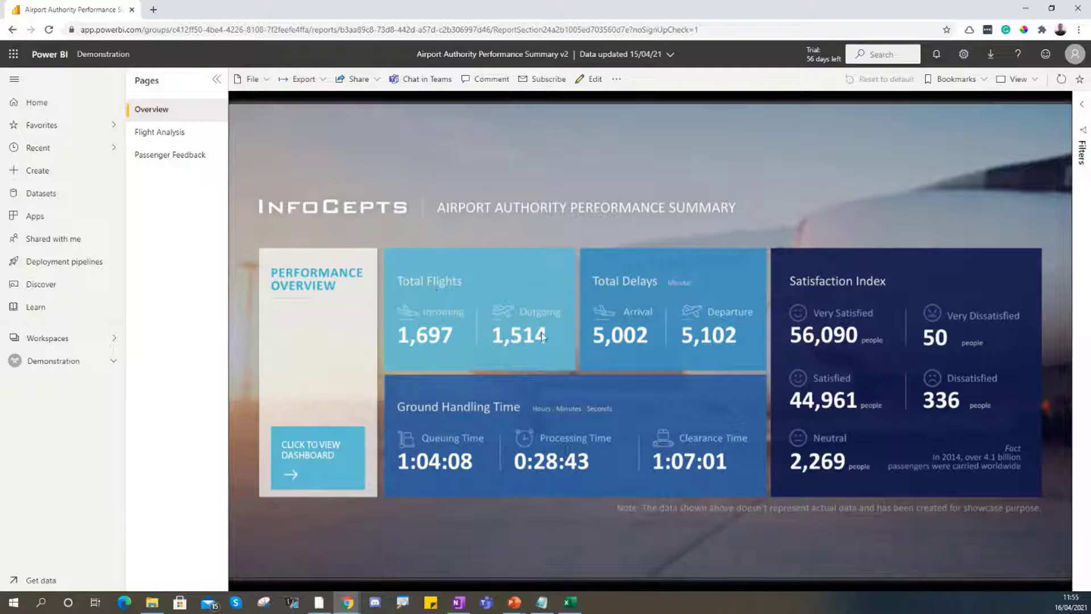
left_click(177, 140)
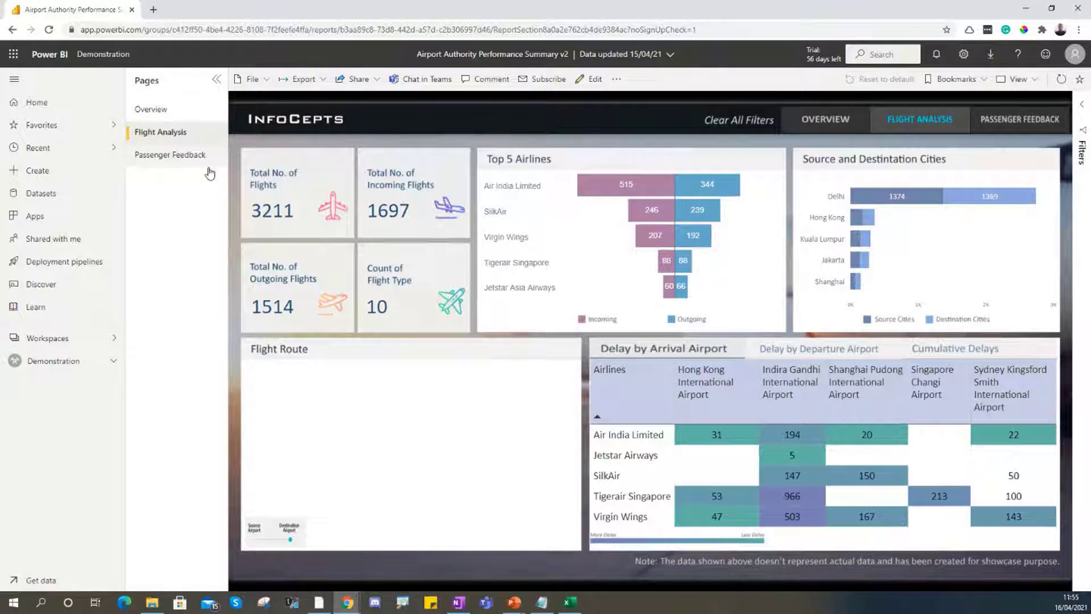
left_click(574, 606)
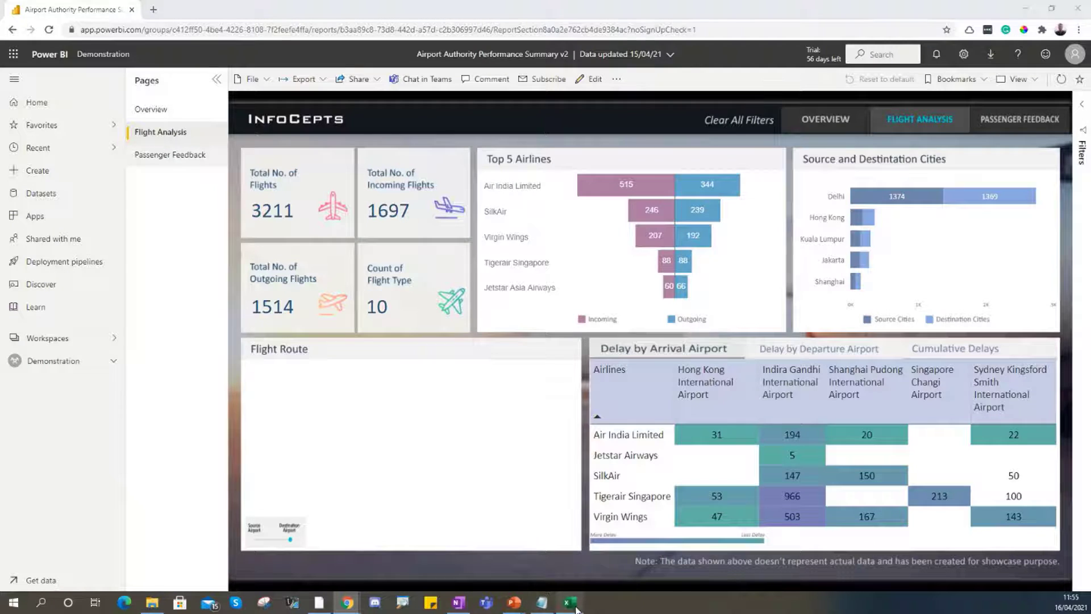
left_click(347, 604)
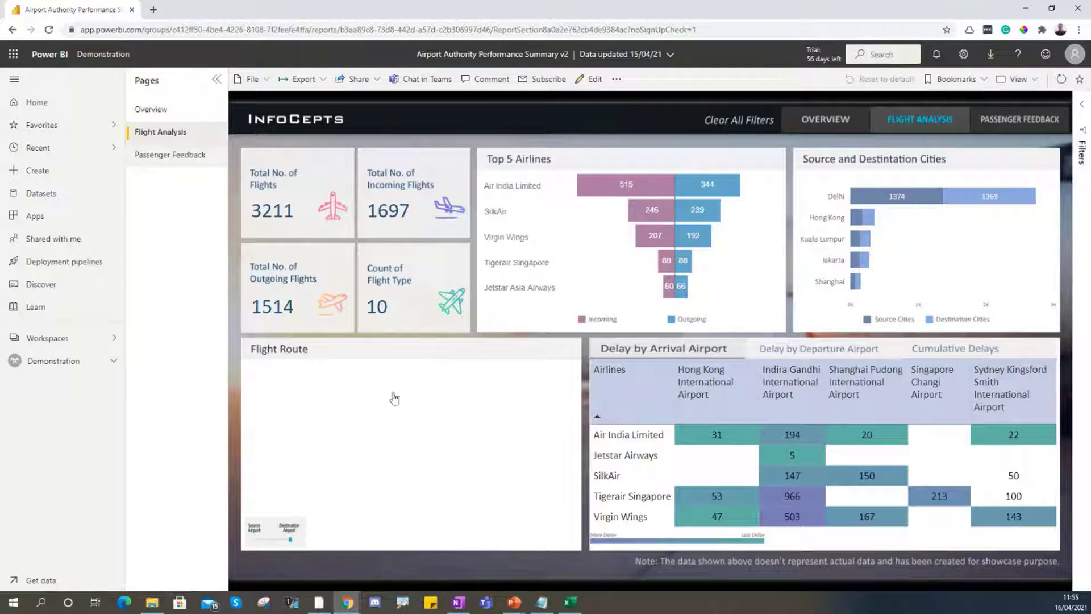
Step: Switch to the Airport Authority Performance Summary v2 file in Power BI Desktop and maximize its window
left_click(574, 604)
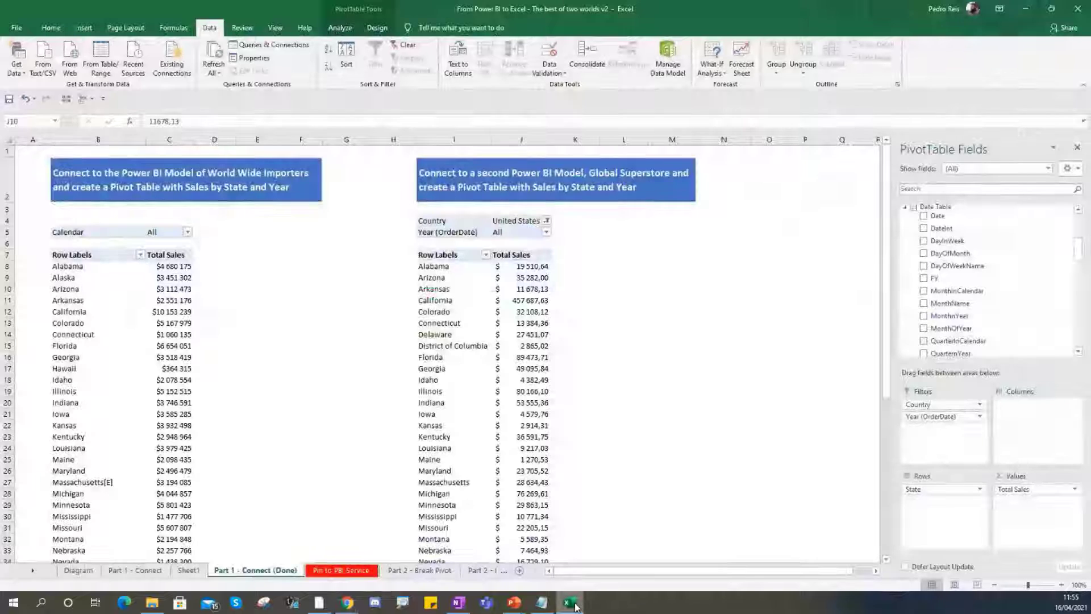
left_click(572, 602)
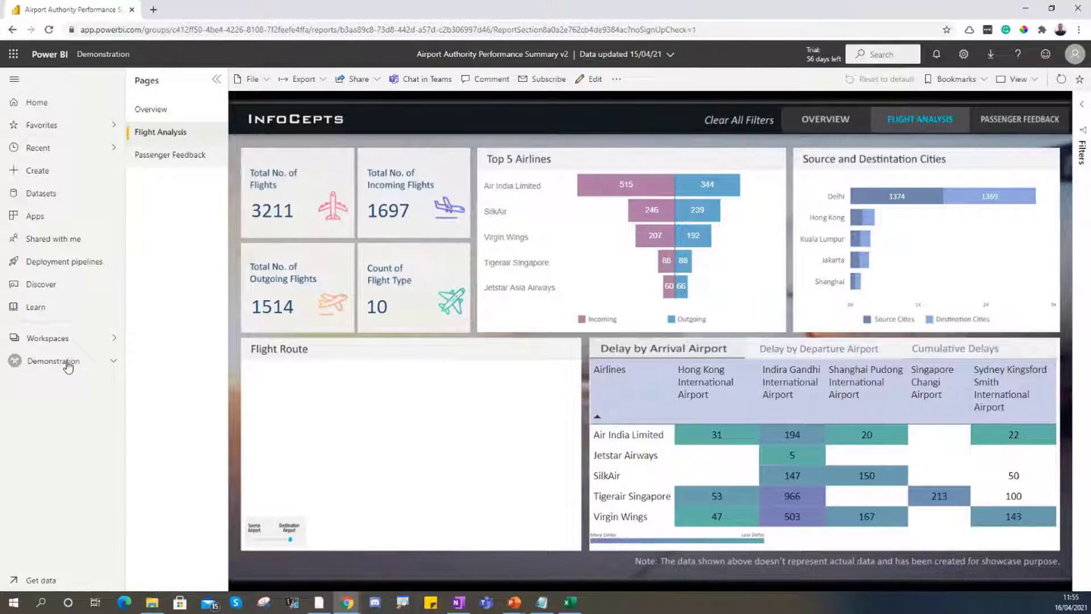
double_click(405, 13)
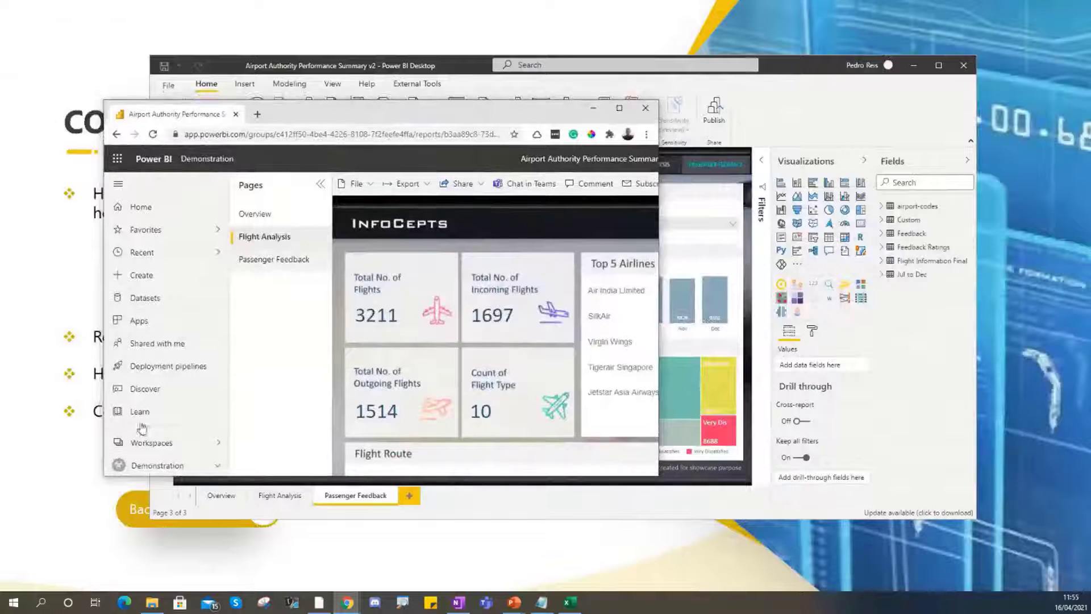
left_click(160, 469)
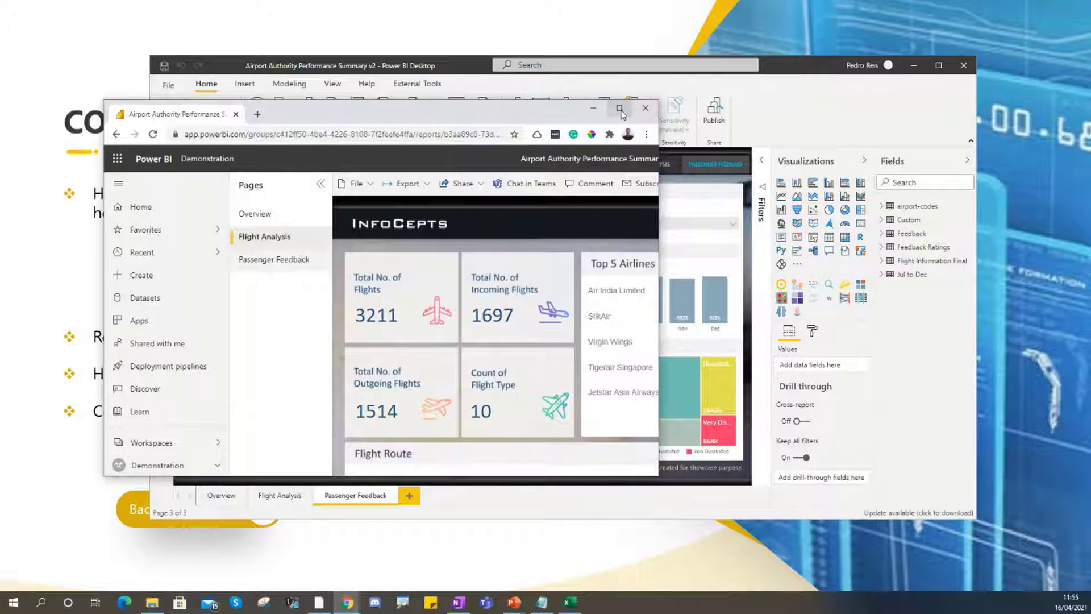
left_click(824, 65)
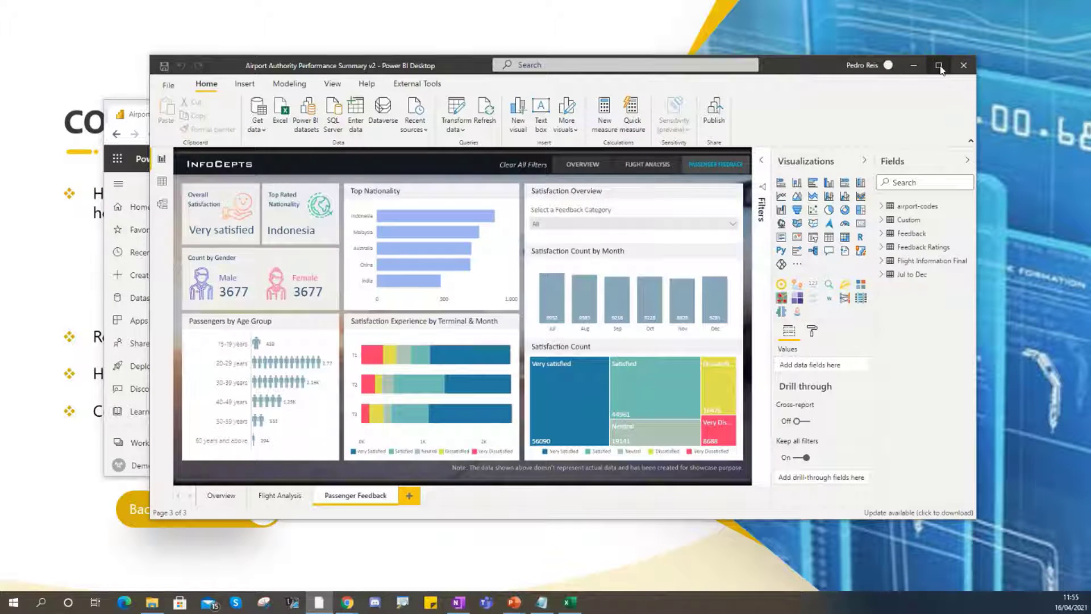
double_click(938, 66)
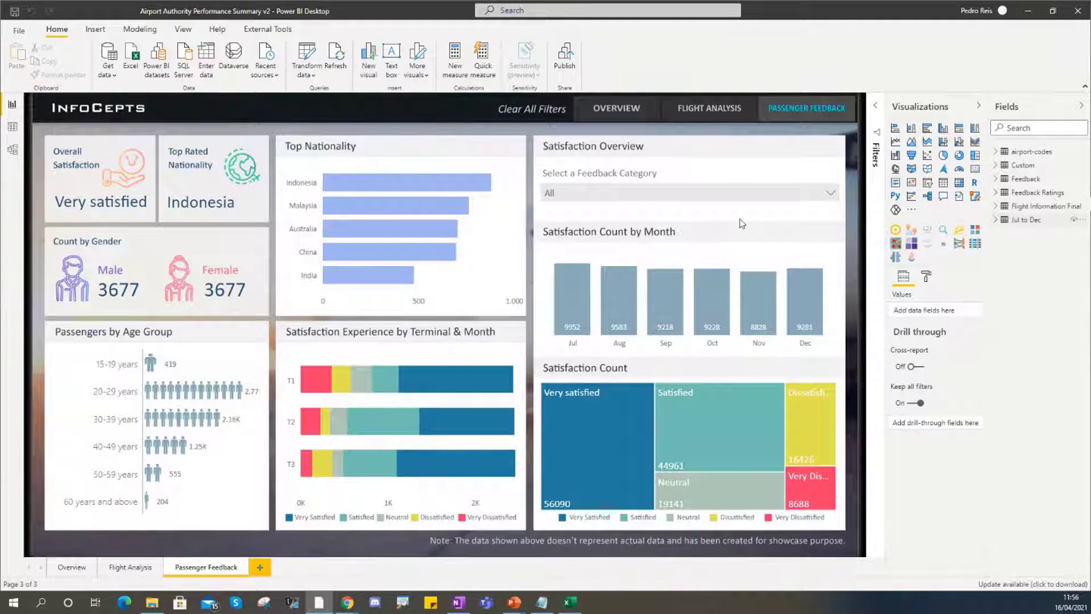
Step: Open the data model diagram and enlarge the Jul to Dec table so that more of its fields are listed
left_click(12, 151)
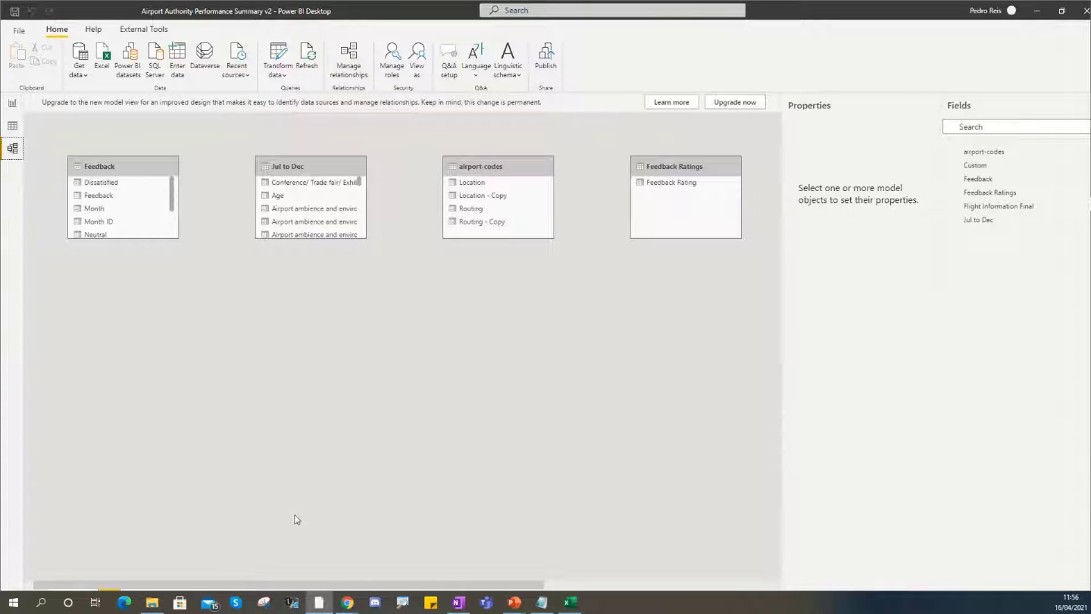
left_click_drag(289, 167, 270, 167)
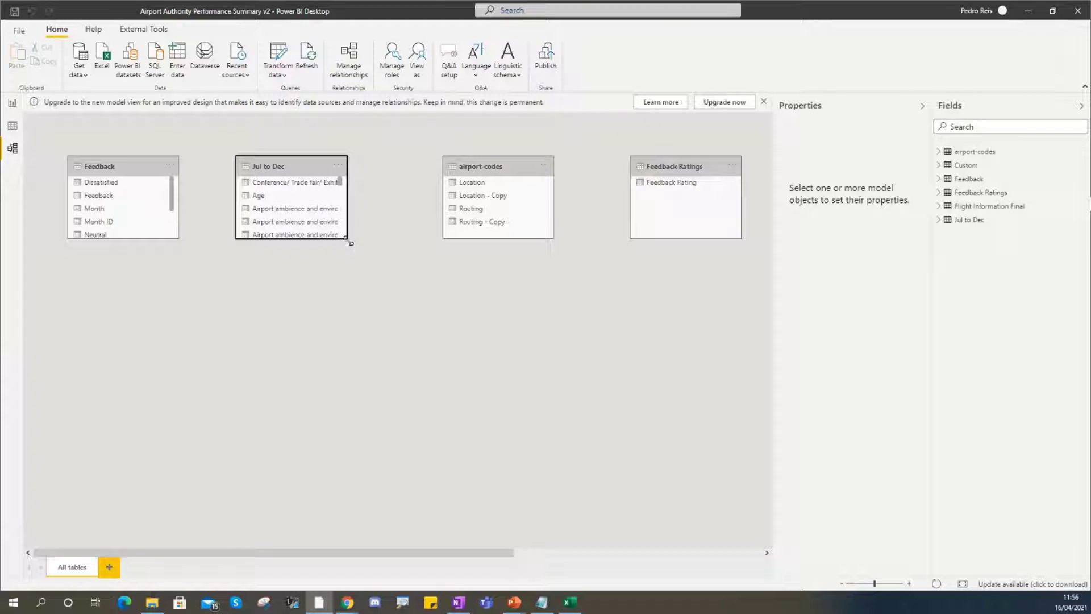
left_click_drag(351, 243, 386, 410)
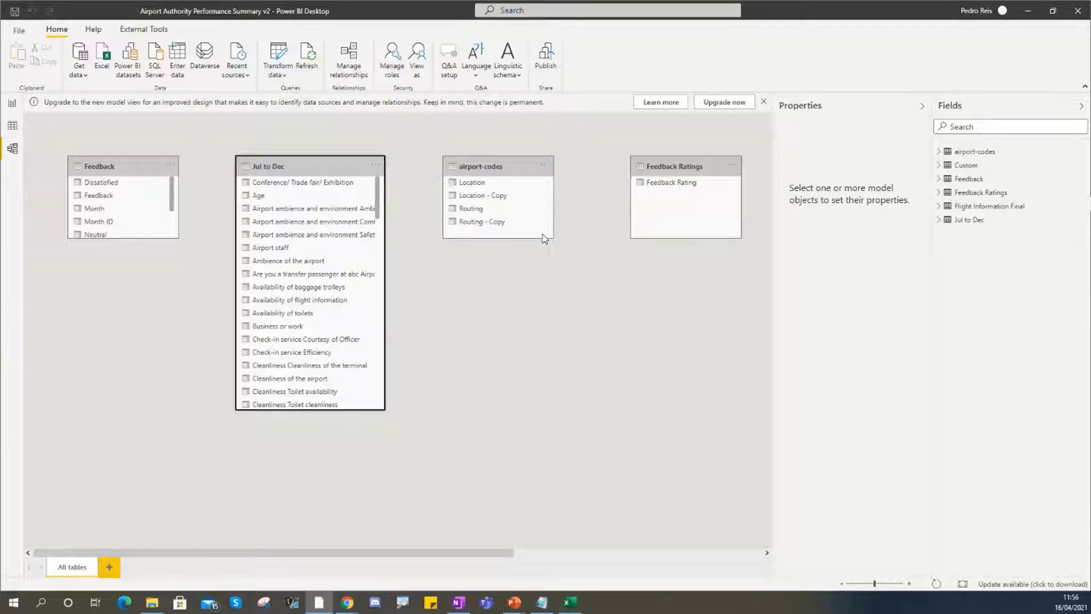
Step: Enlarge the Custom table in the model diagram and shift the Jul to Dec table slightly
left_click_drag(471, 552, 720, 552)
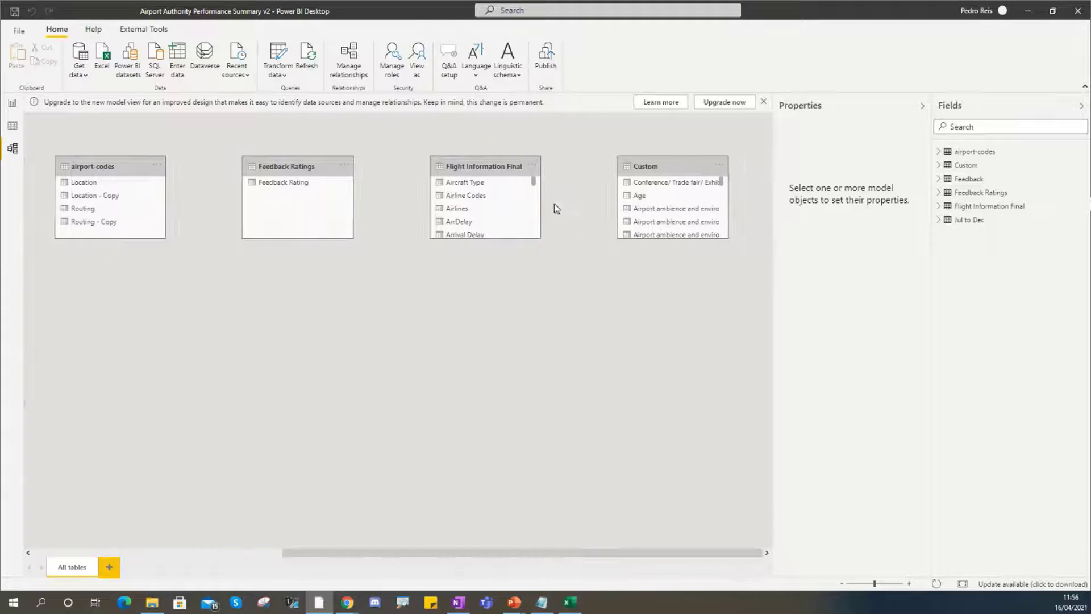
left_click_drag(727, 238, 725, 421)
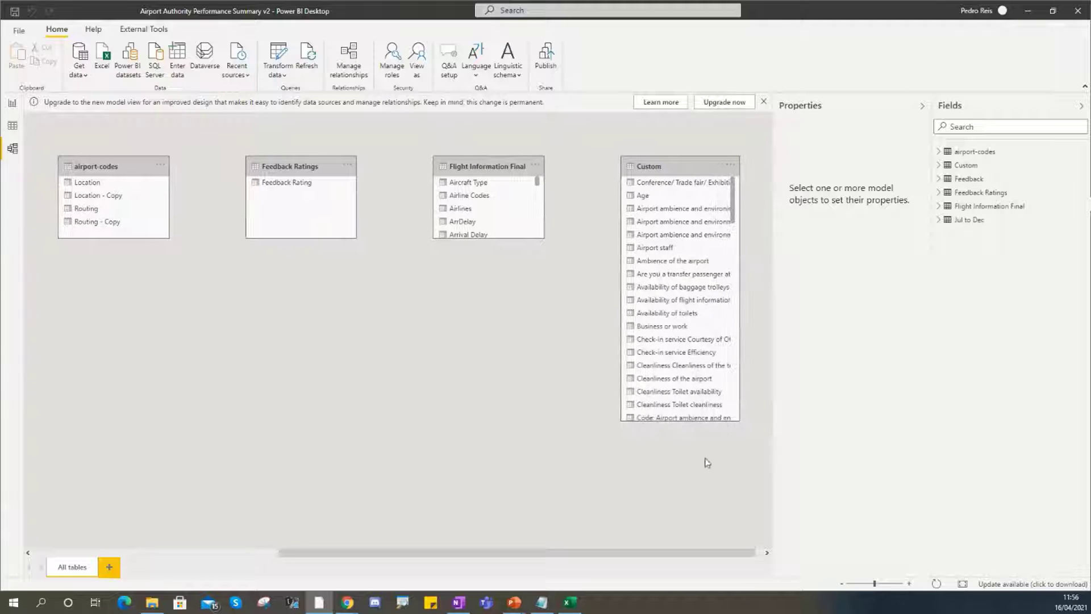
left_click_drag(680, 551, 434, 552)
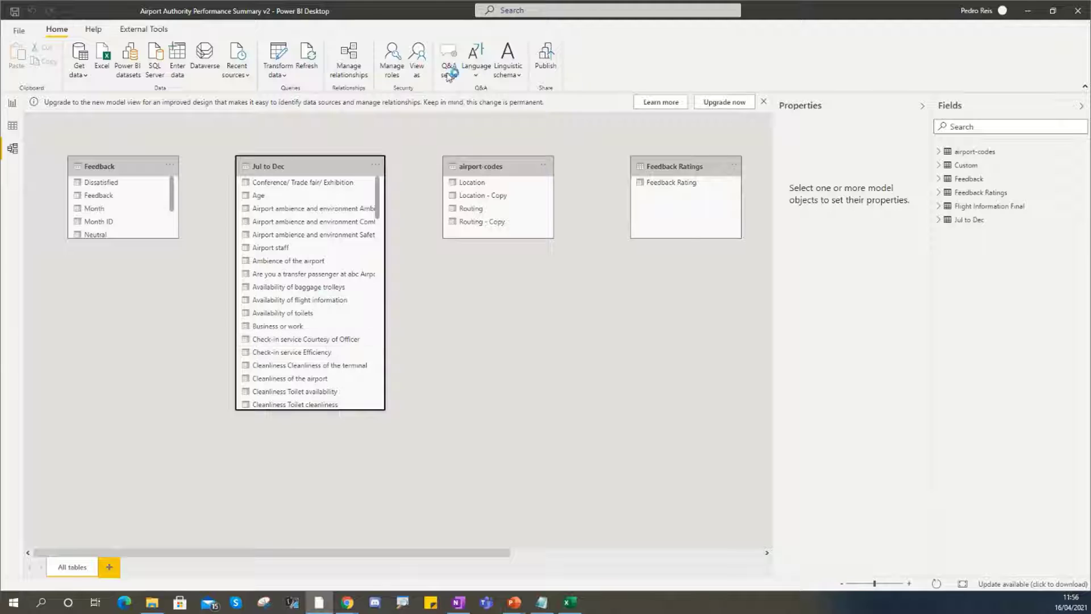
left_click_drag(313, 167, 309, 173)
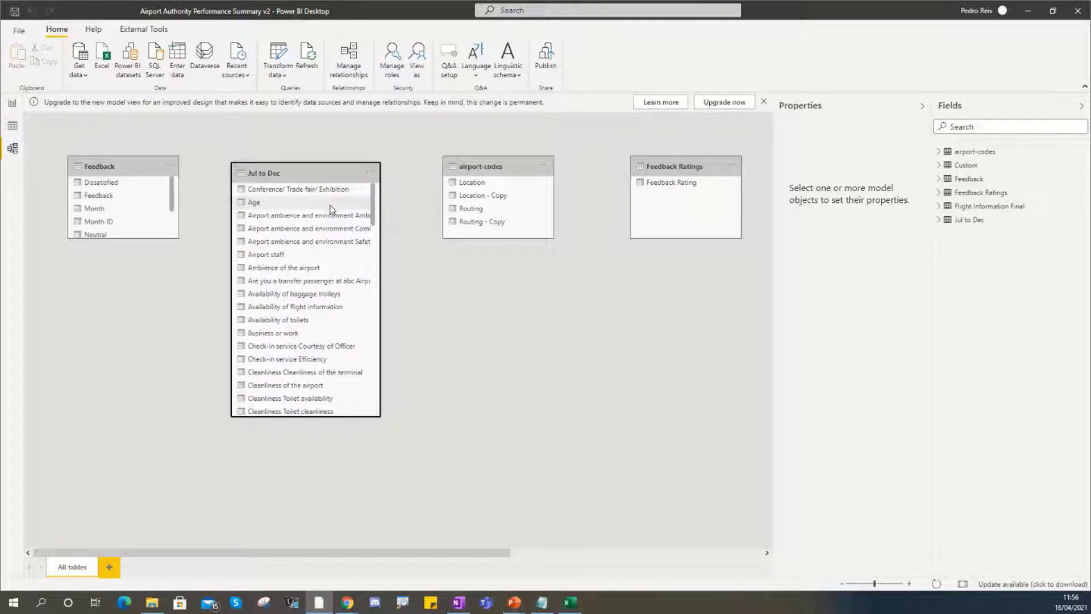
left_click(527, 308)
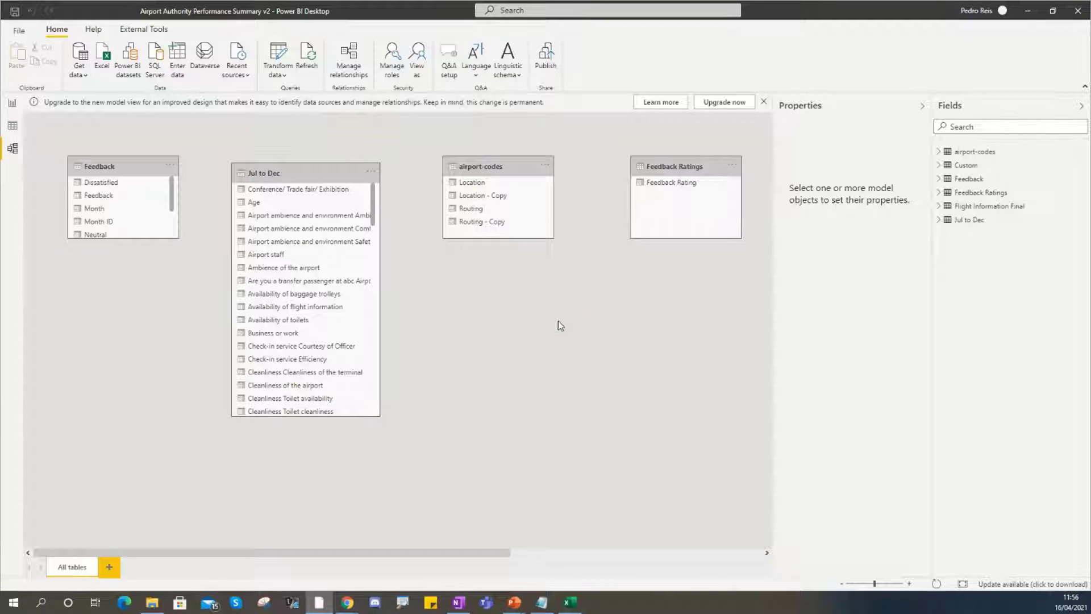
Step: View the Demonstration workspace content in the Power BI service and return to the PowerPoint Considerations slide
left_click(591, 322)
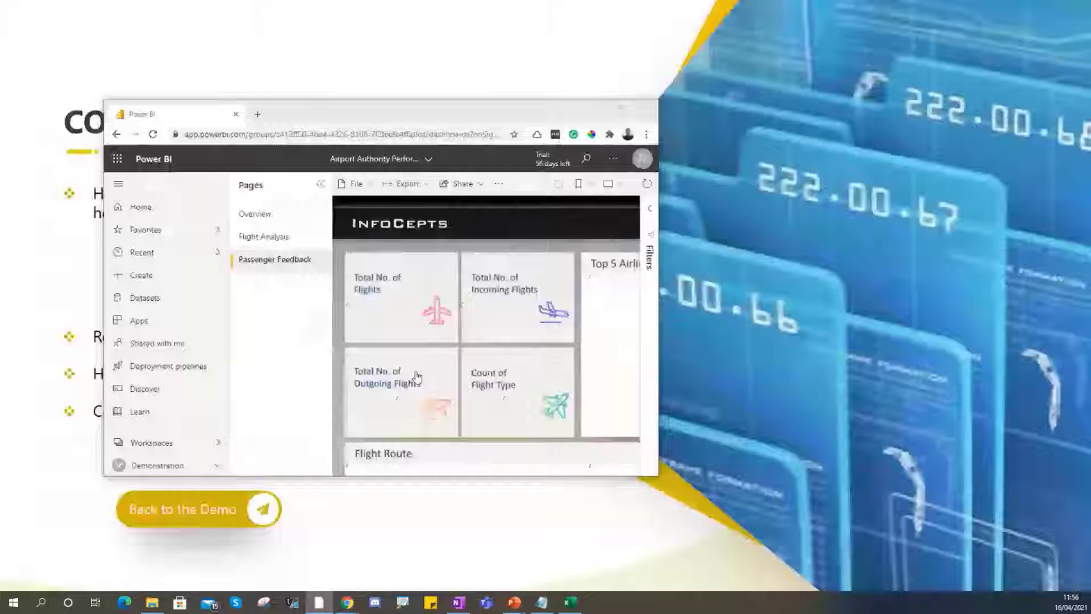
left_click(159, 466)
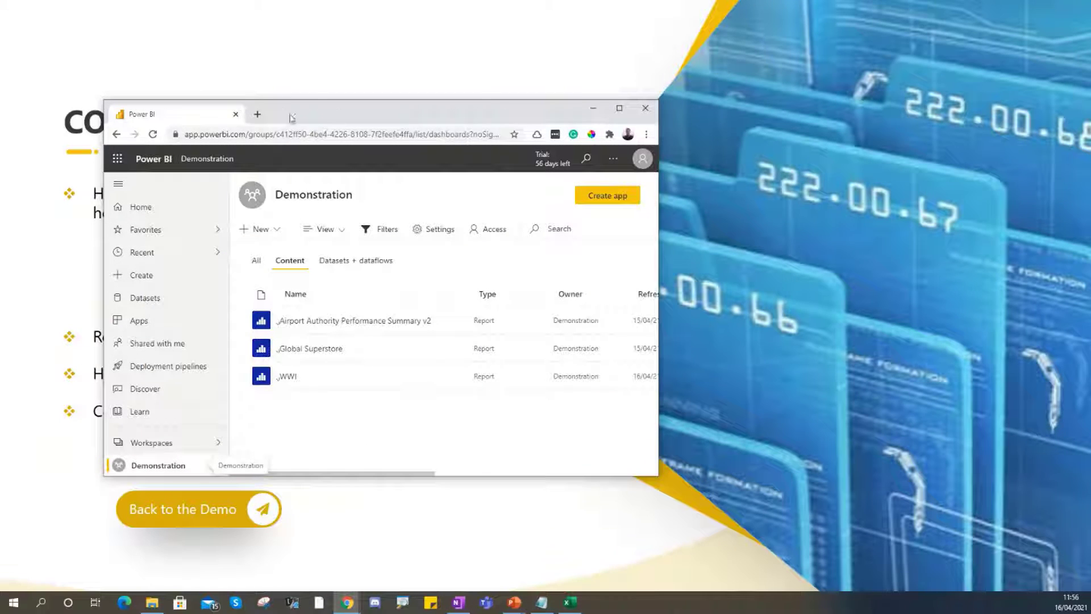
left_click(594, 108)
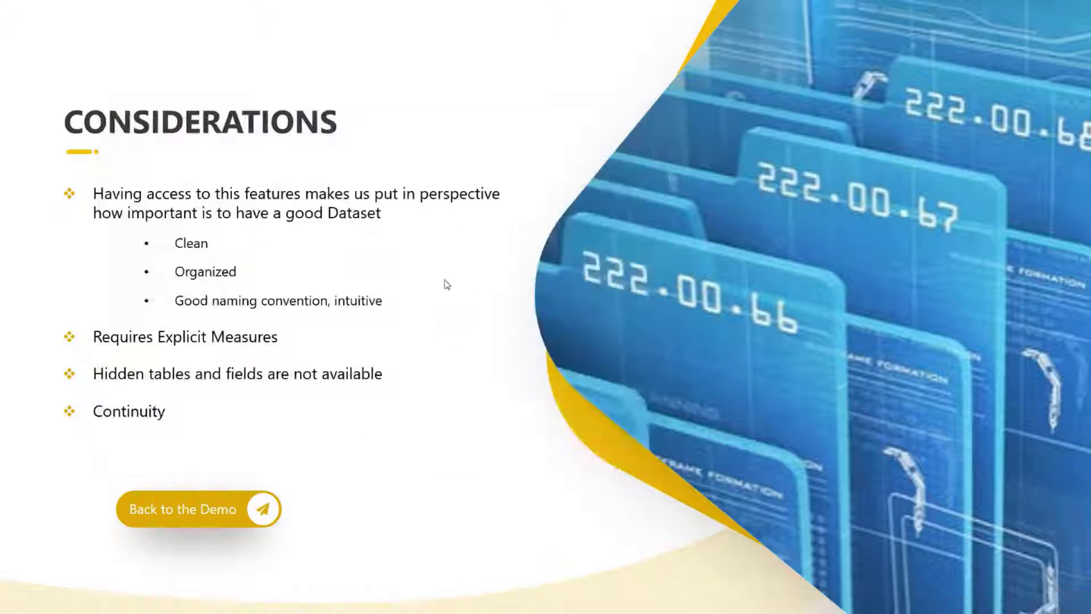
Step: Present the Breaking a Pivot slide up to its demo button, marking the Sales, Profit and Qty headings with the pen
left_click(430, 428)
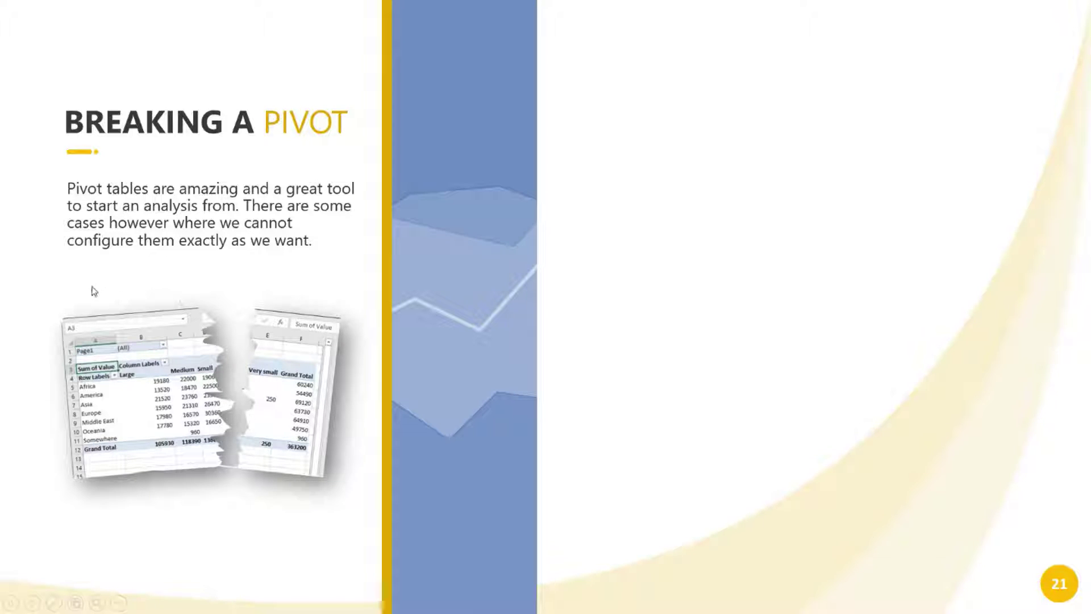
left_click(60, 282)
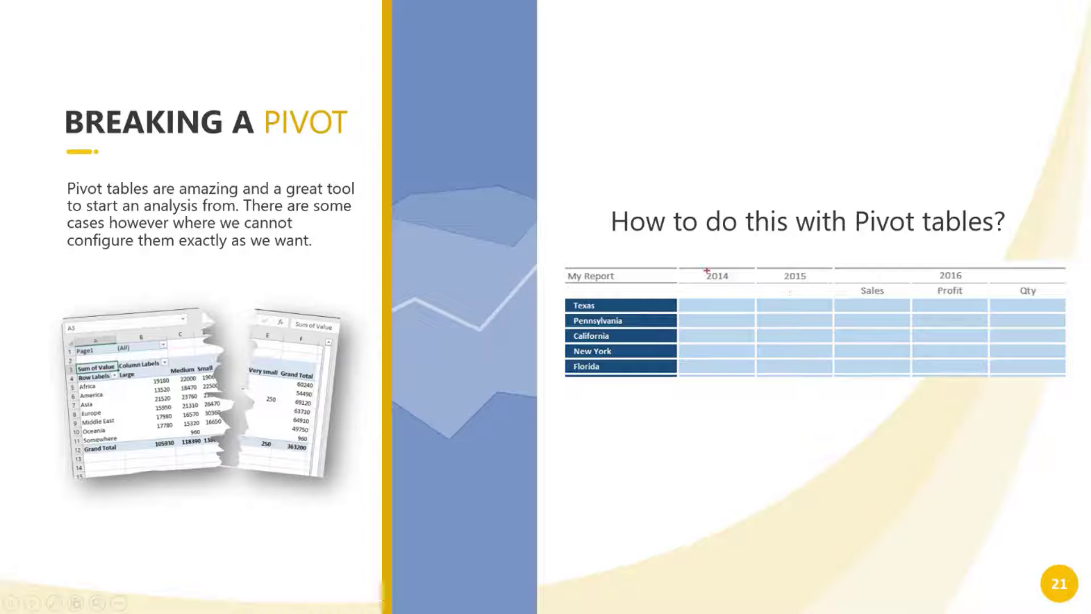
mouse_move(878, 291)
left_mouse_down()
mouse_move(845, 289)
mouse_move(892, 291)
mouse_move(711, 280)
mouse_move(886, 296)
left_mouse_up()
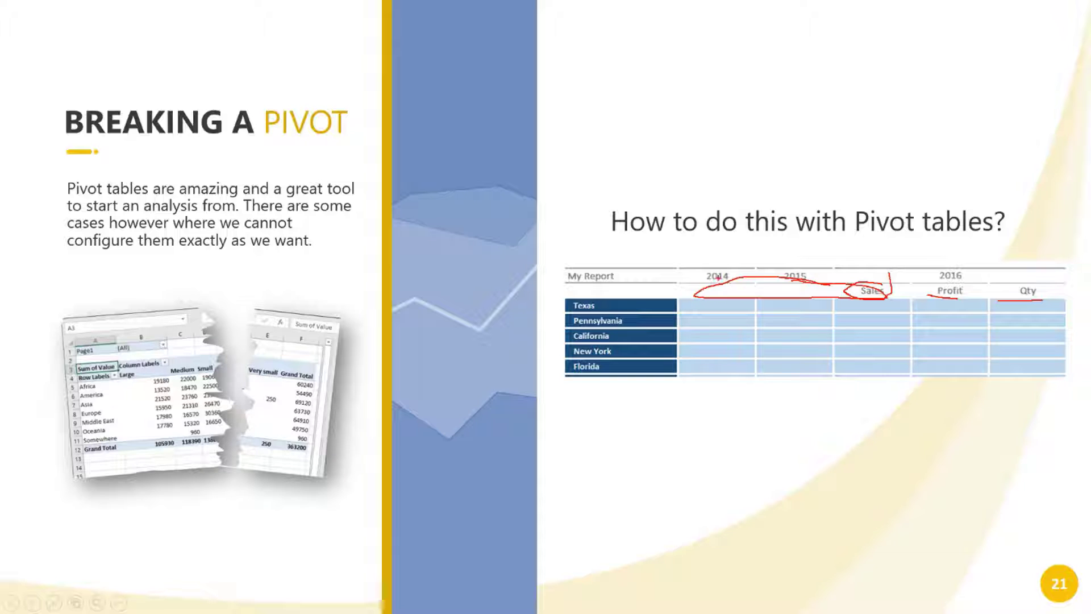
key("Escape")
left_click(675, 405)
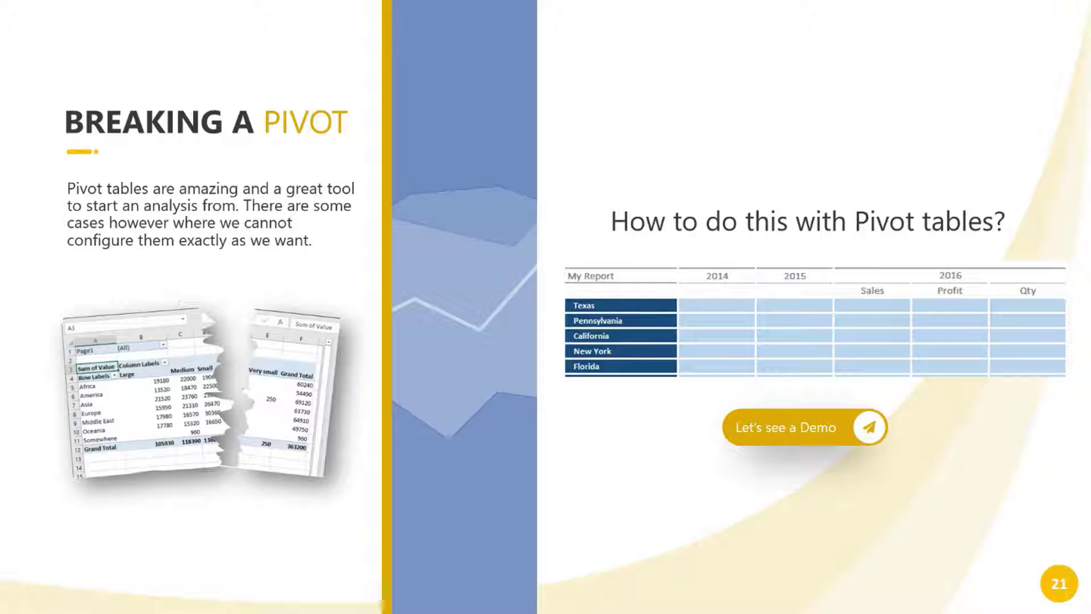
Step: Switch to the Excel workbook and copy the World Wide Importers pivot table, B5:C57, on the Part 1 - Connect (Done) sheet
key("alt+Tab")
left_click(283, 326)
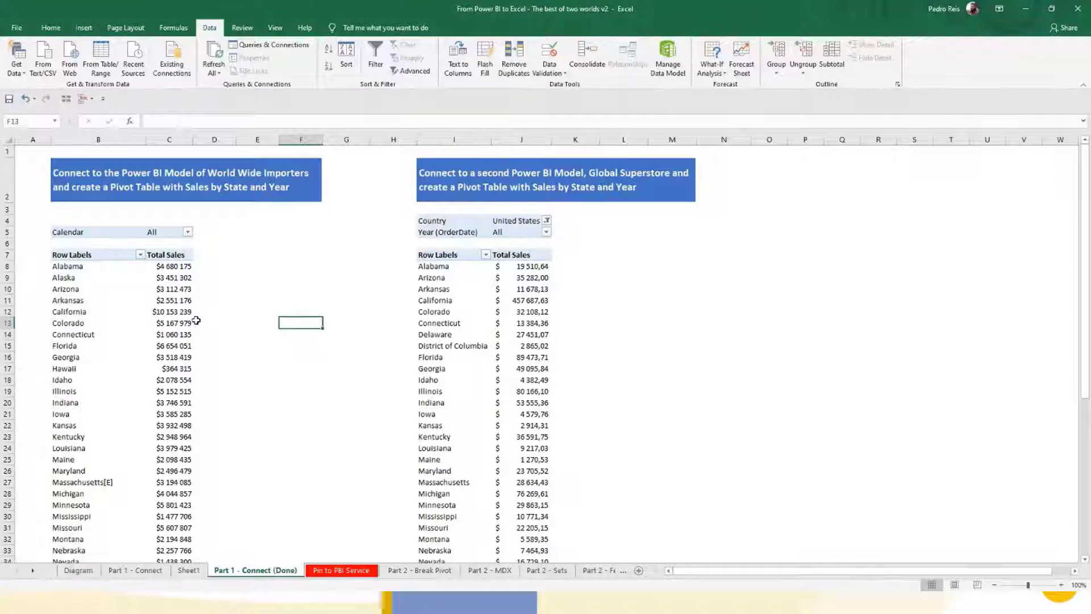
left_click(171, 299)
left_click(114, 255)
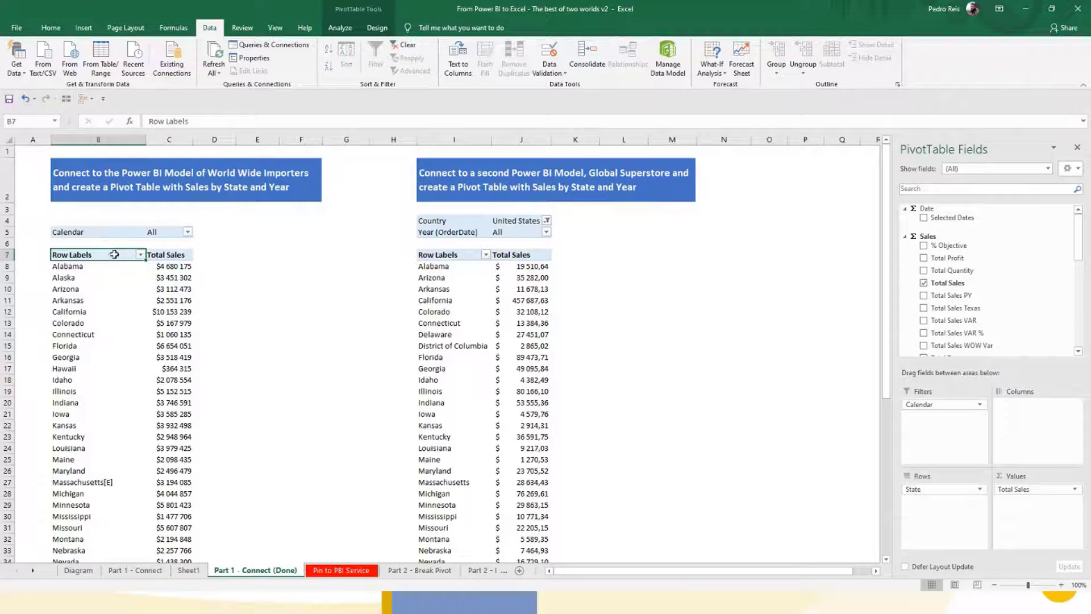
left_click_drag(93, 232, 193, 549)
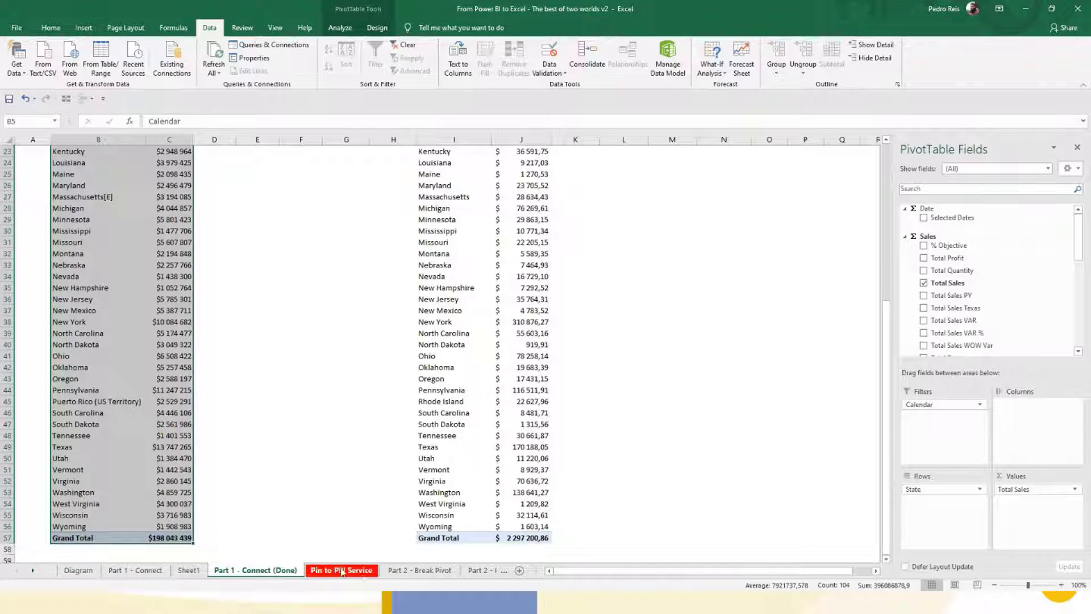
key("ctrl+c")
Step: Paste the copied pivot table at J5 on the Part 2 - Break Pivot sheet and widen column J
left_click(420, 570)
left_click(374, 196)
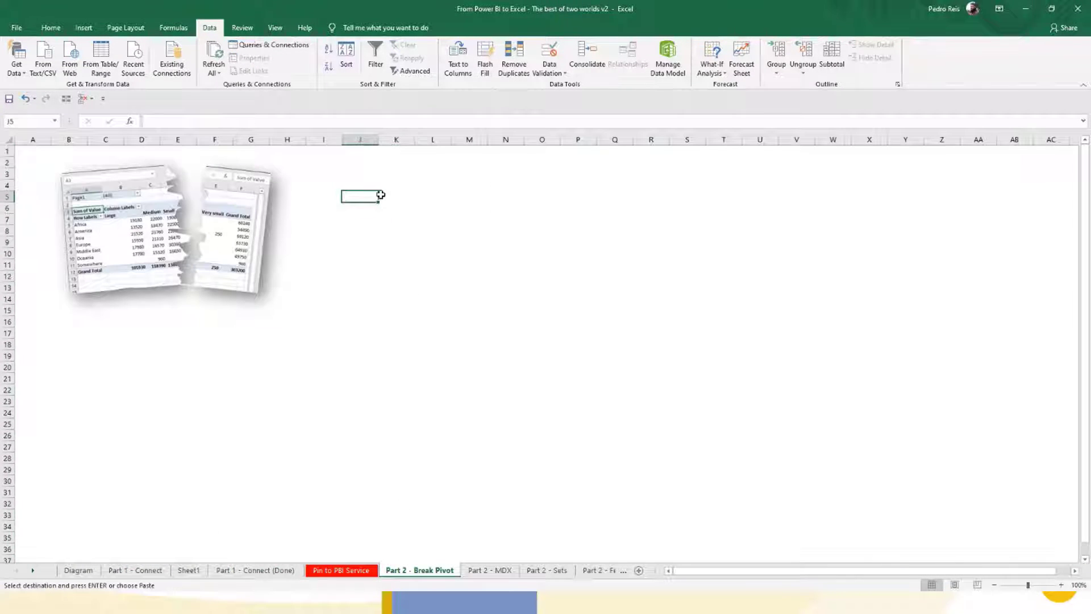
left_click_drag(378, 139, 438, 140)
key("ctrl+v")
left_click(487, 264)
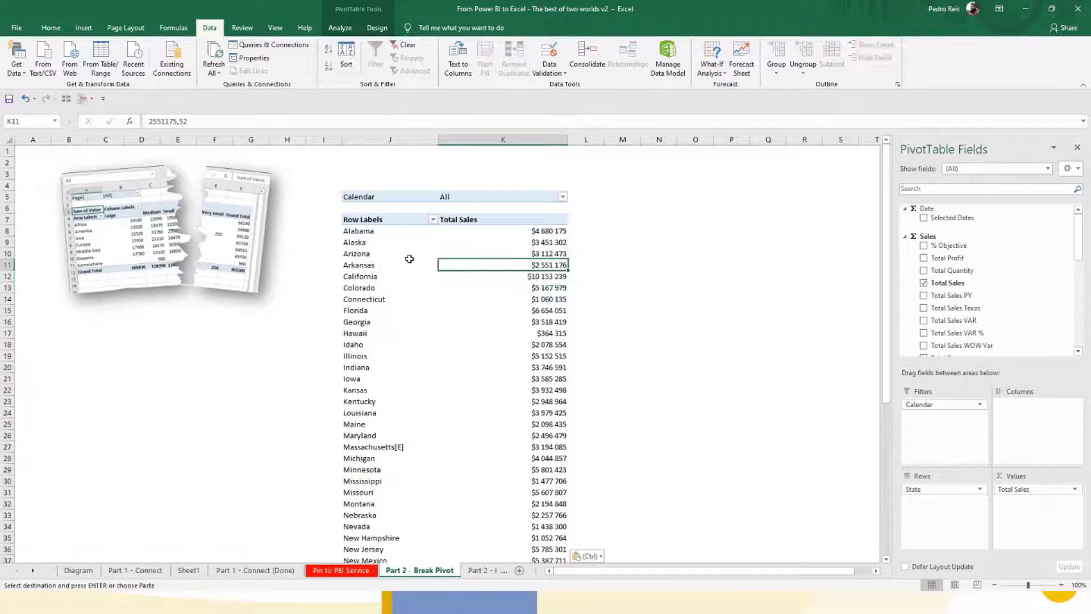
Step: Convert the pasted pivot table to formulas with OLAP Tools, including its report filters
left_click(390, 254)
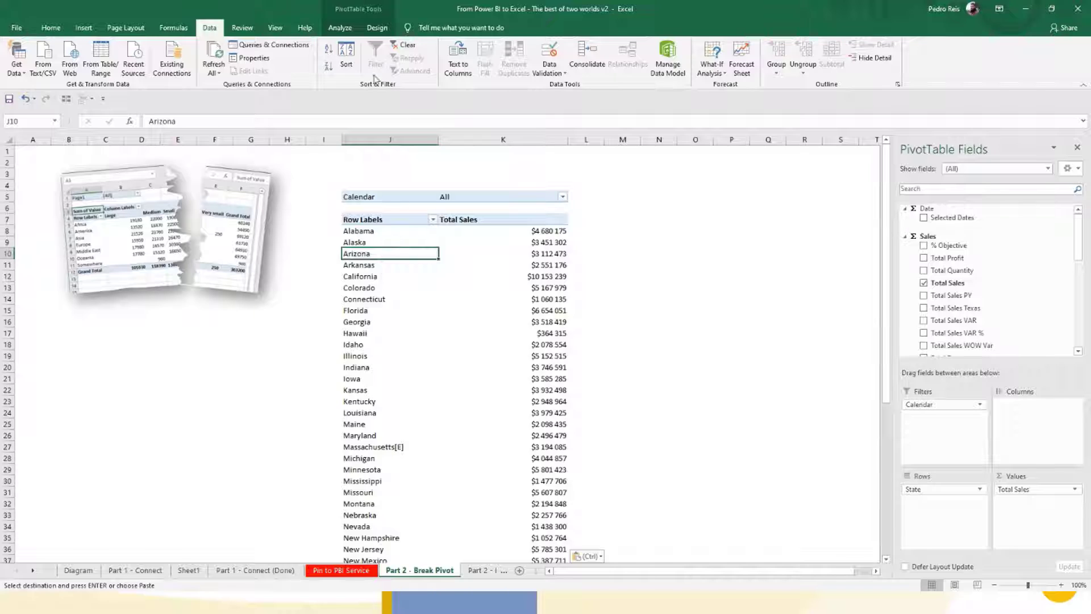
left_click(348, 29)
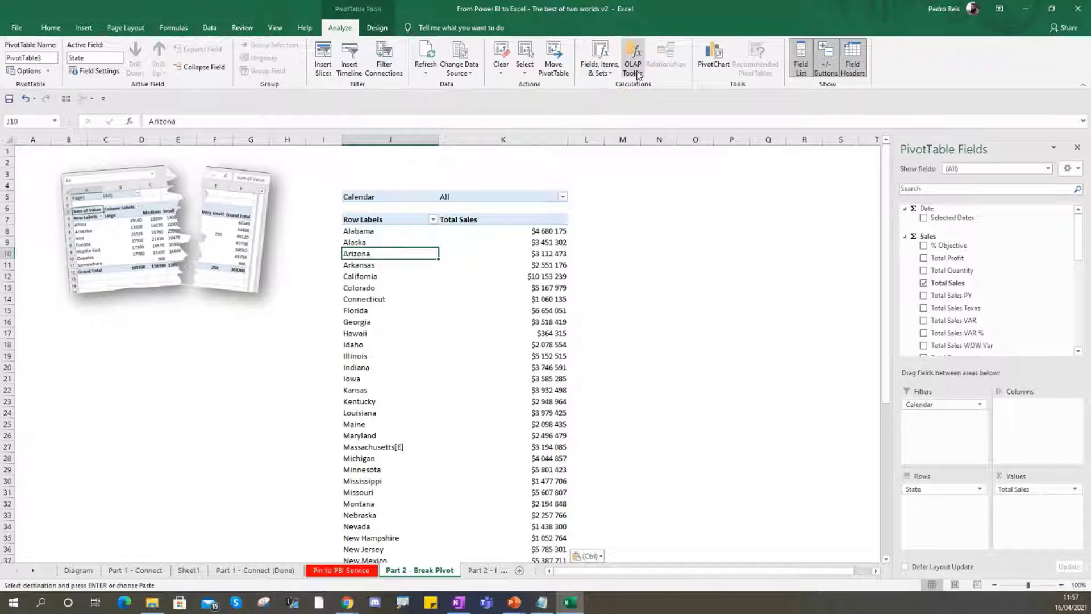
left_click(637, 74)
left_click(662, 124)
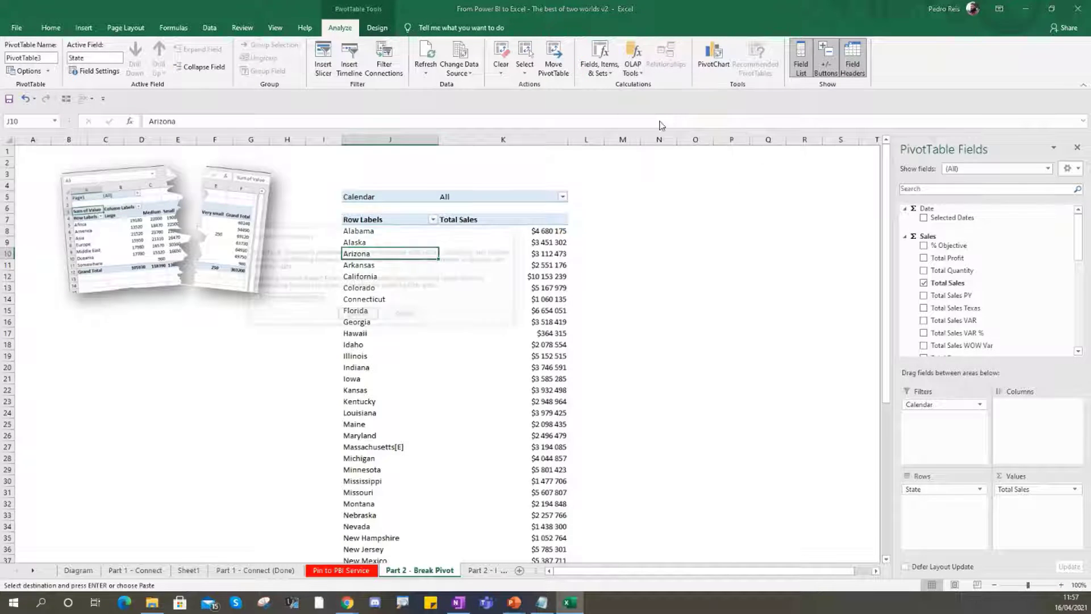
left_click(294, 300)
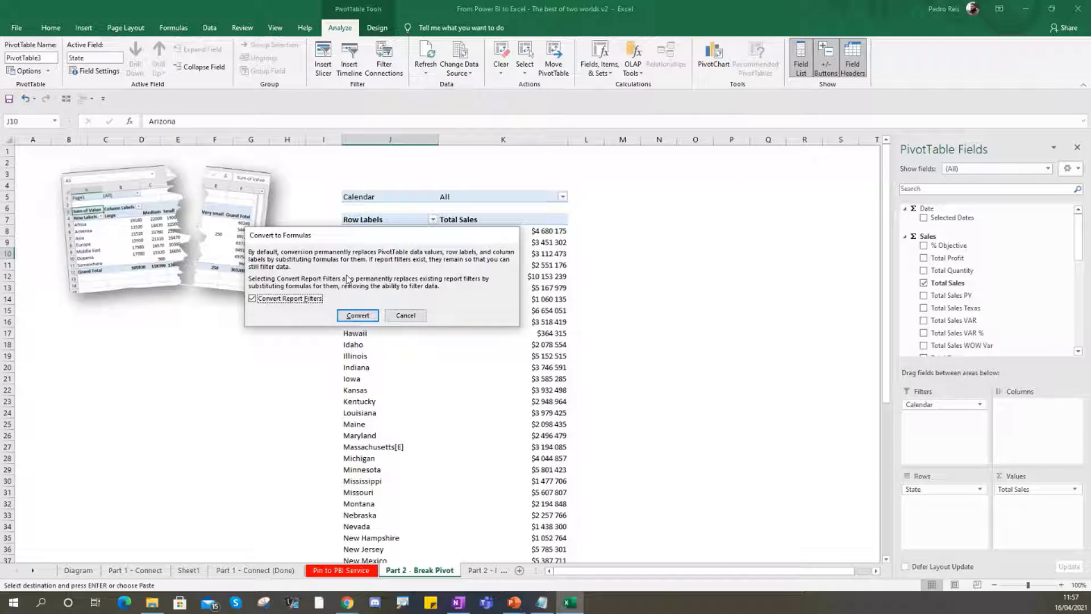
left_click(358, 315)
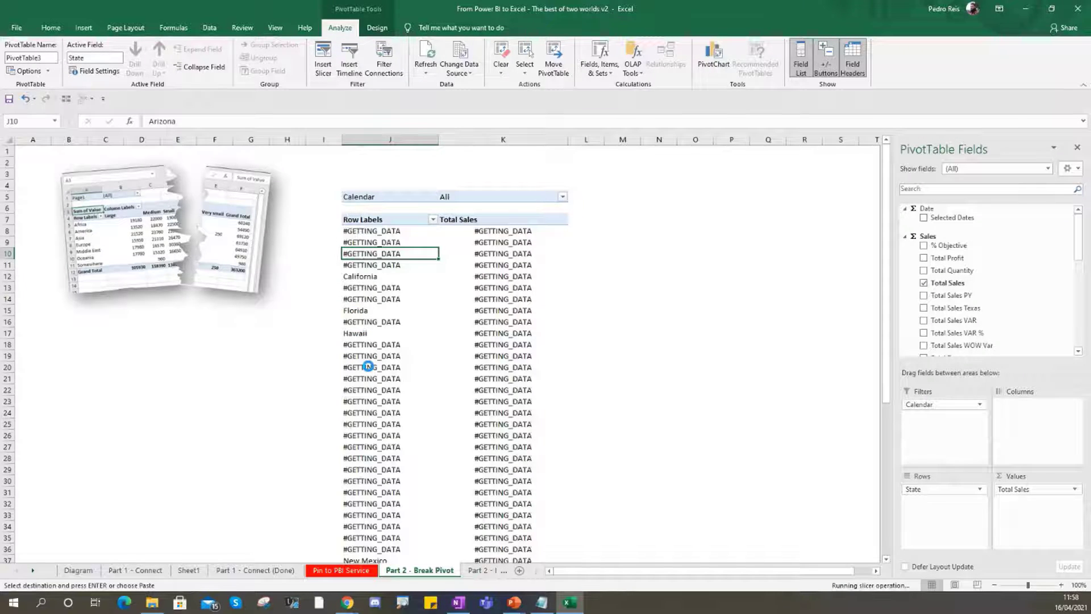
Step: Examine the cube formulas behind the Total Sales heading, the Calendar filter value and the Alabama label
left_click(504, 266)
left_click(545, 239)
left_click(530, 231)
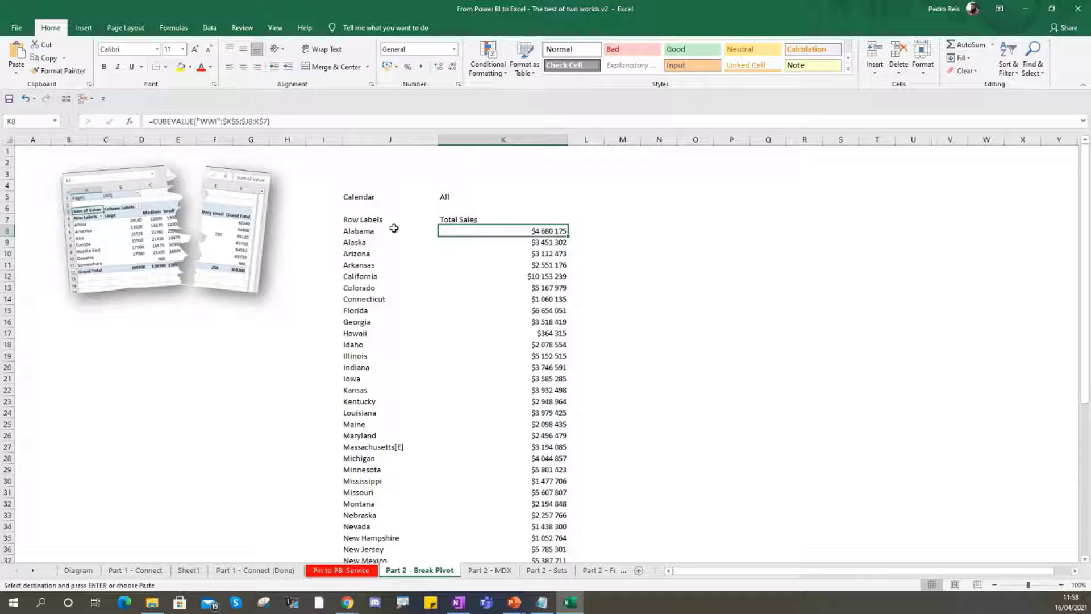
left_click(485, 223)
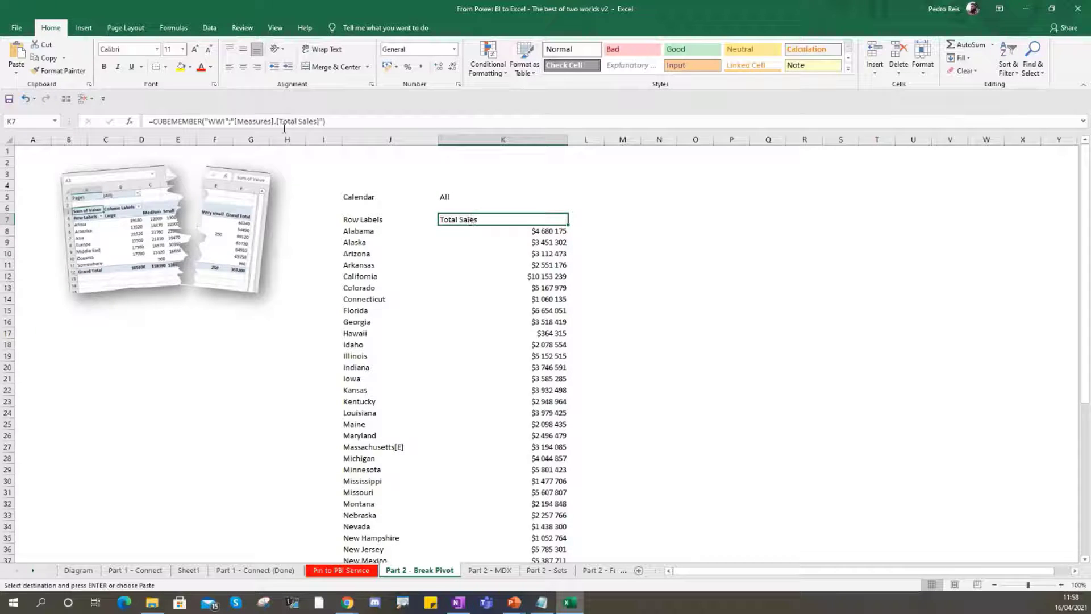
left_click_drag(328, 121, 108, 122)
key("Escape")
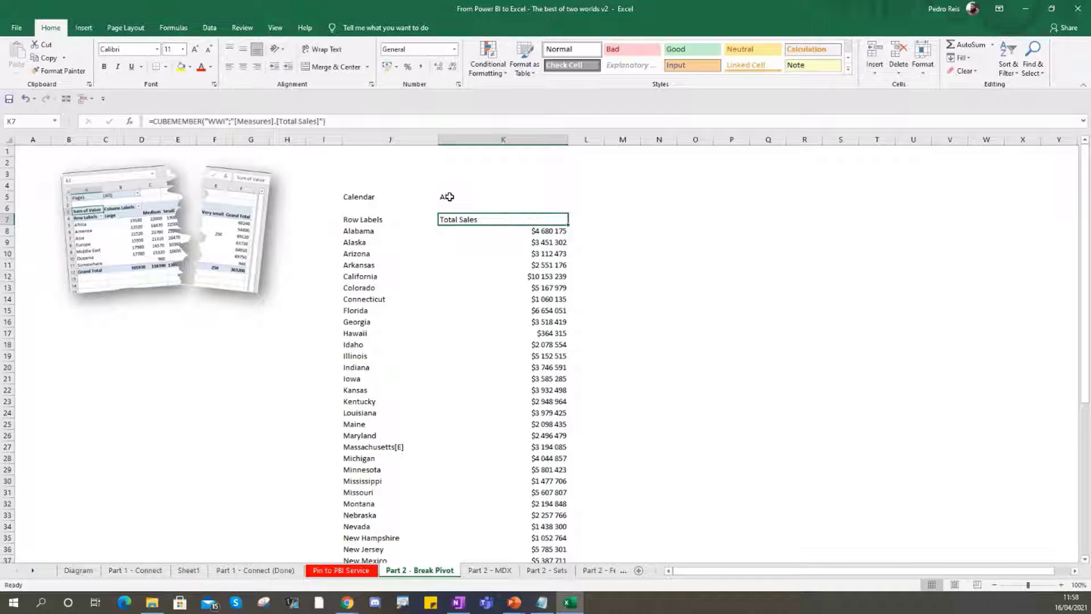
left_click(449, 196)
left_click_drag(327, 121, 147, 122)
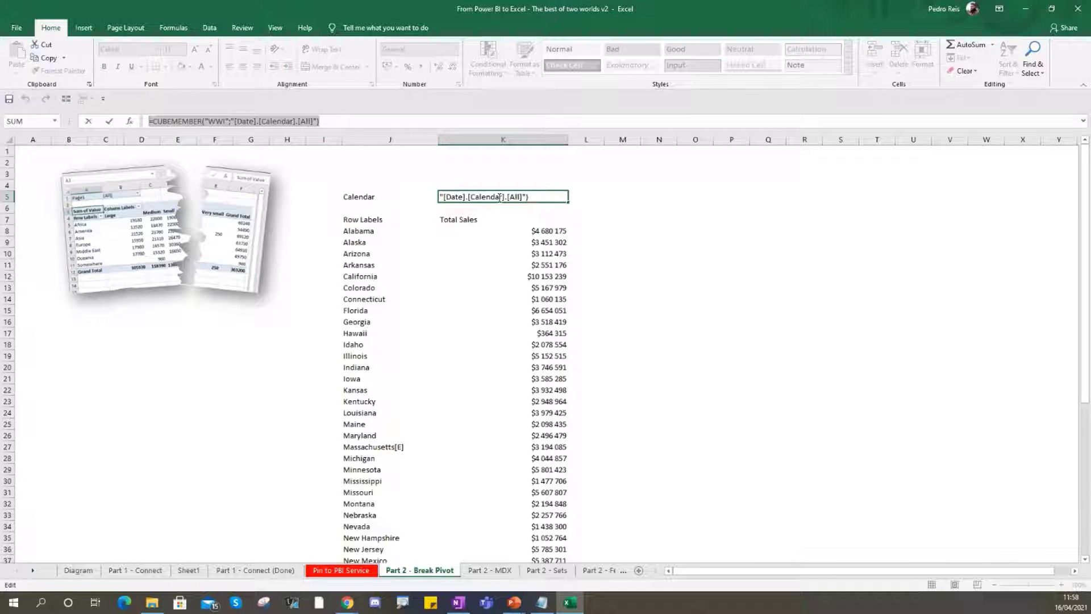
key("Escape")
left_click(366, 230)
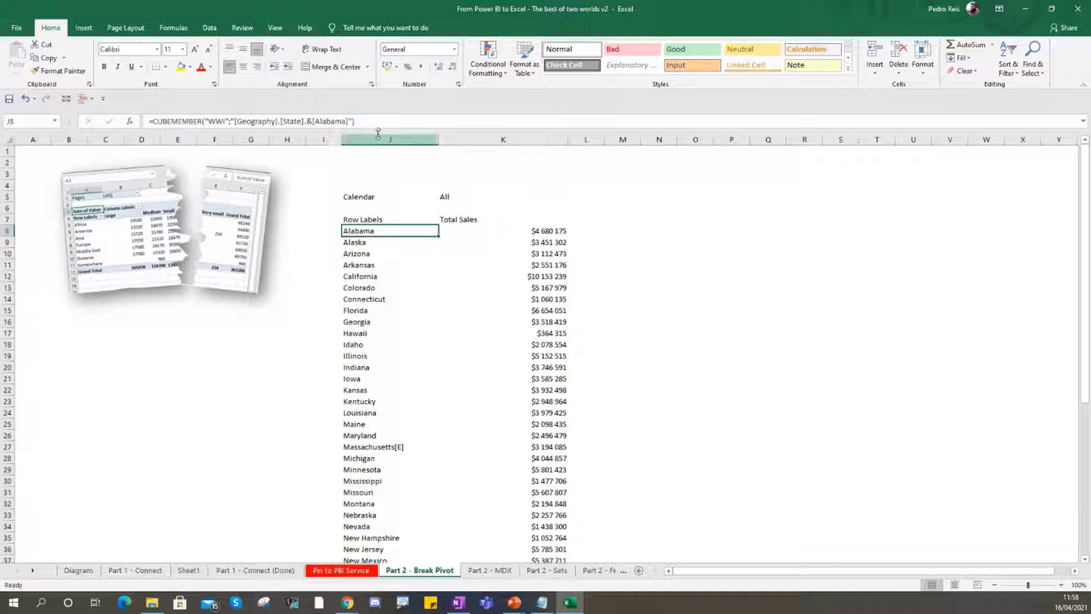
left_click_drag(370, 123, 16, 119)
key("Escape")
Step: Examine the connection and member arguments of Alabama's CUBEVALUE formula in K8, leaving the formula as it is
left_click(518, 231)
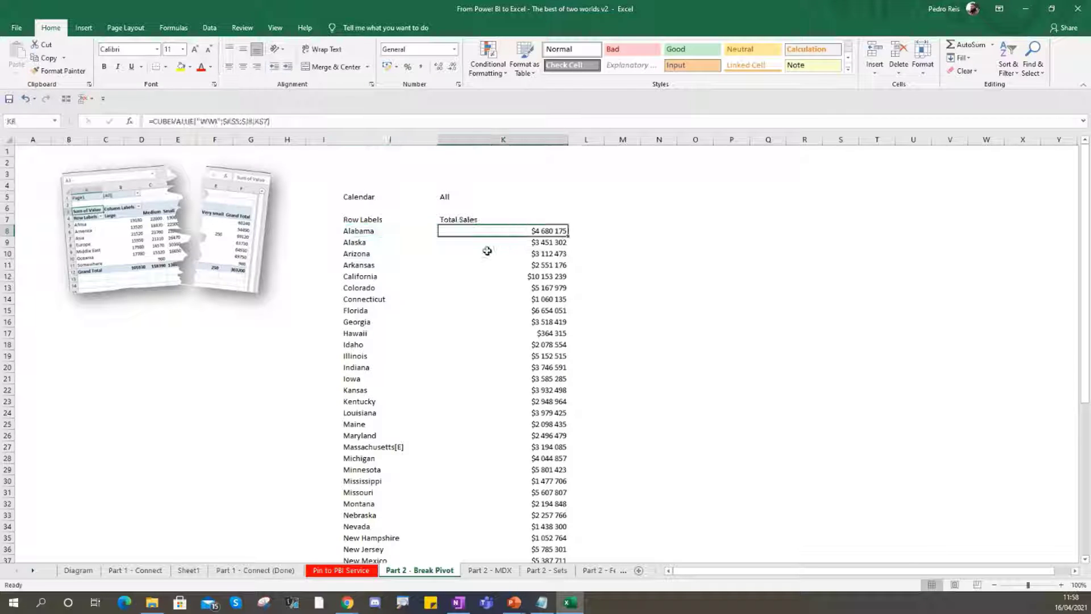
left_click(165, 121)
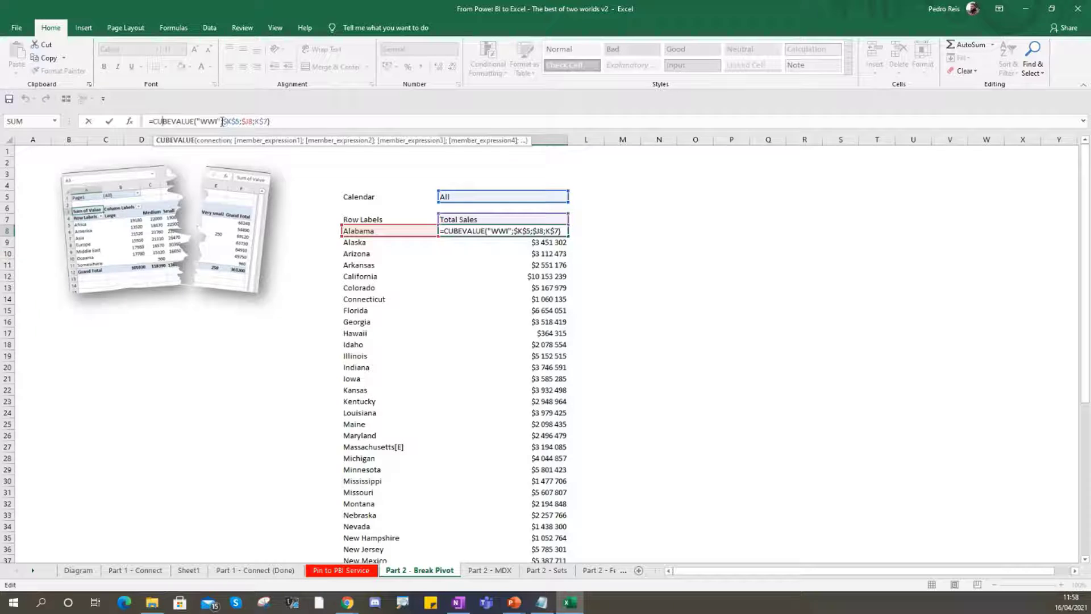
left_click_drag(222, 122, 193, 122)
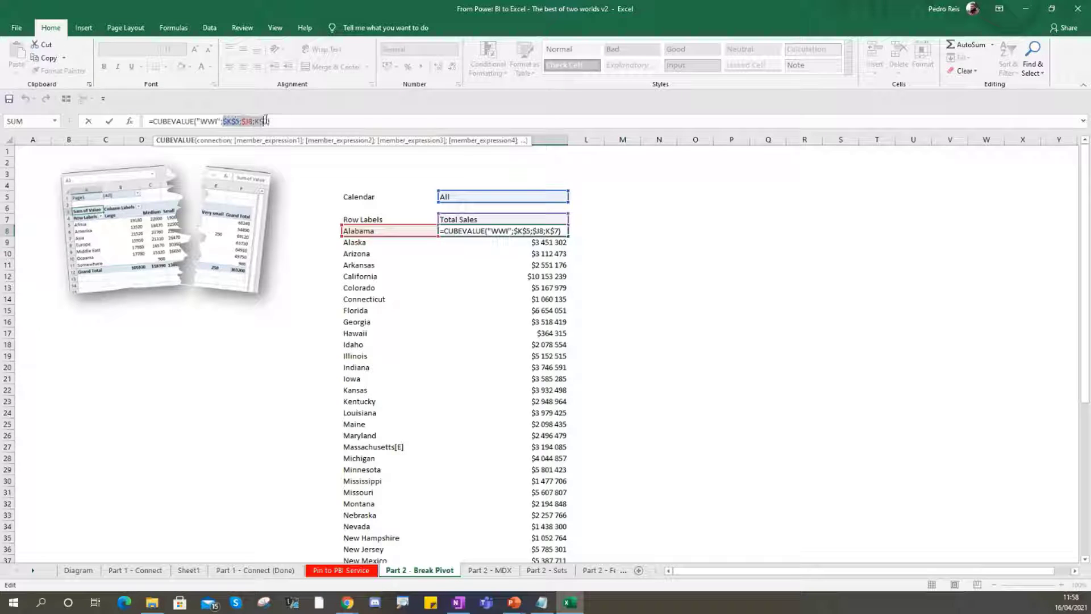
left_click(228, 121)
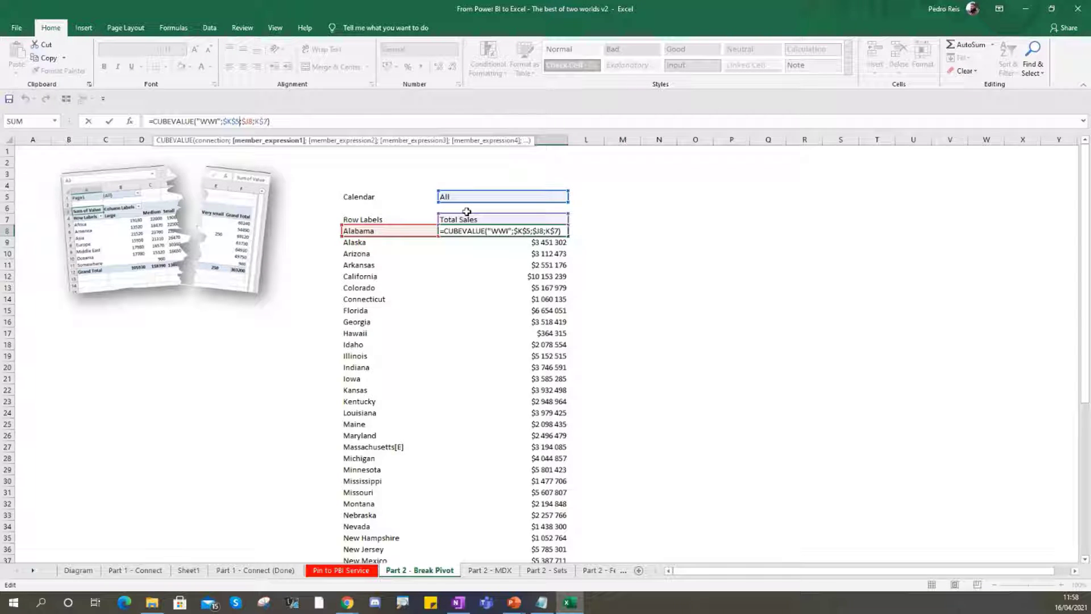
key("ctrl+Return")
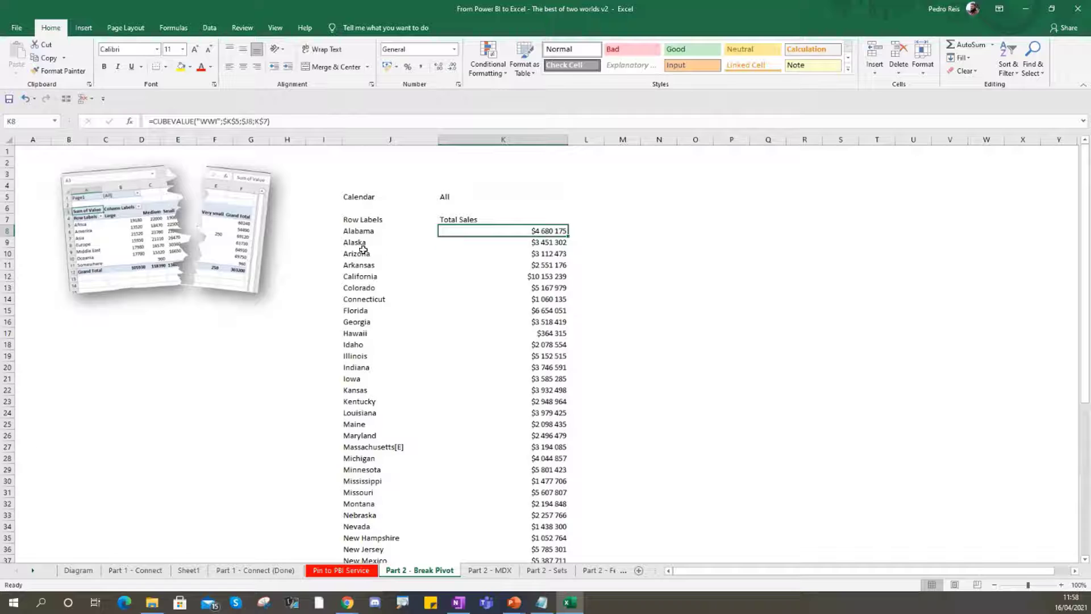
Step: Delete the converted rows from Arizona down to Grand Total, J10:K57
left_click_drag(363, 249, 563, 254)
key("ctrl+shift+Down")
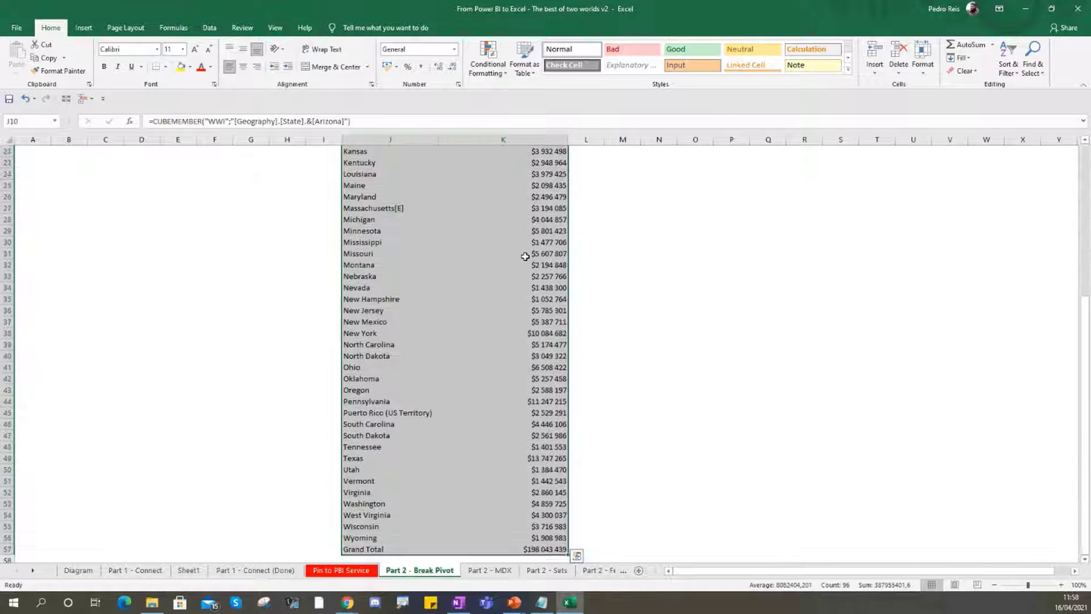
key("Delete")
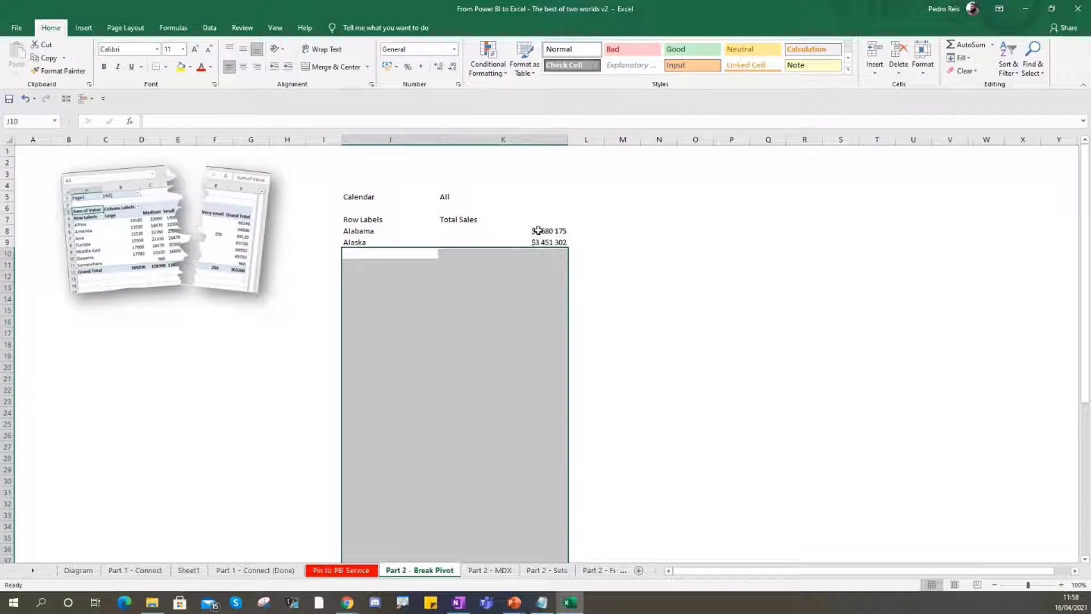
Step: Change the state in J8's CUBEMEMBER formula to Texas and check the sales formula in K8
left_click(538, 230)
left_click(358, 231)
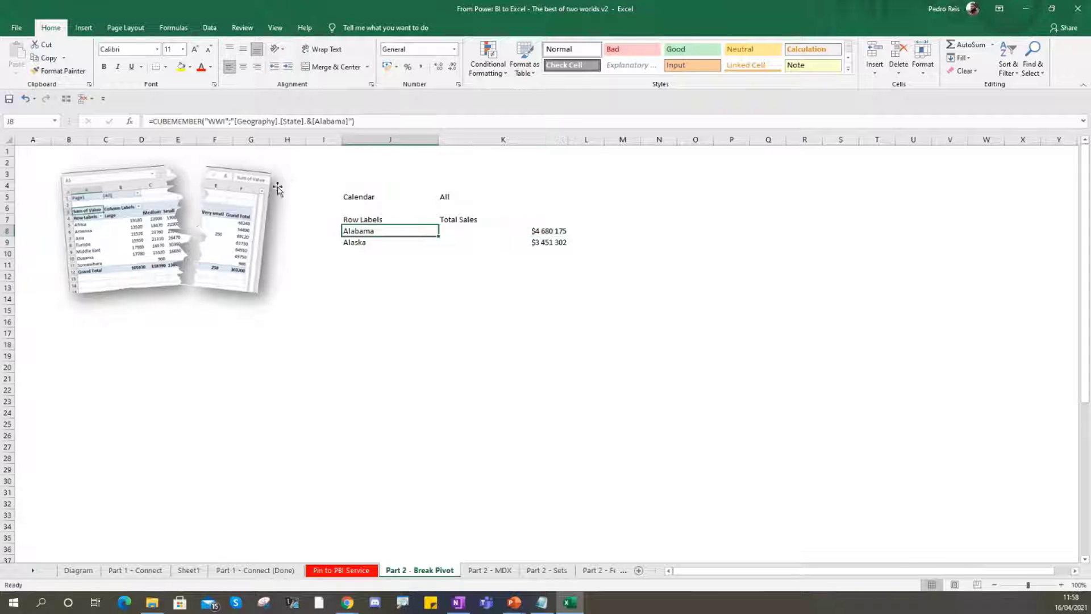
left_click_drag(344, 121, 315, 121)
type("T")
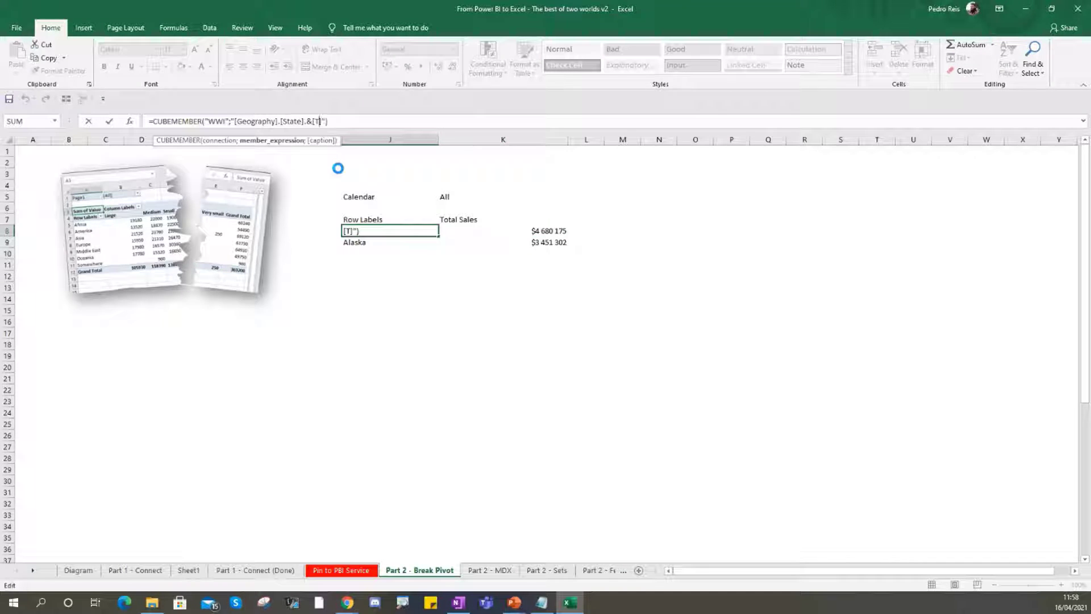
type("xas")
type("e")
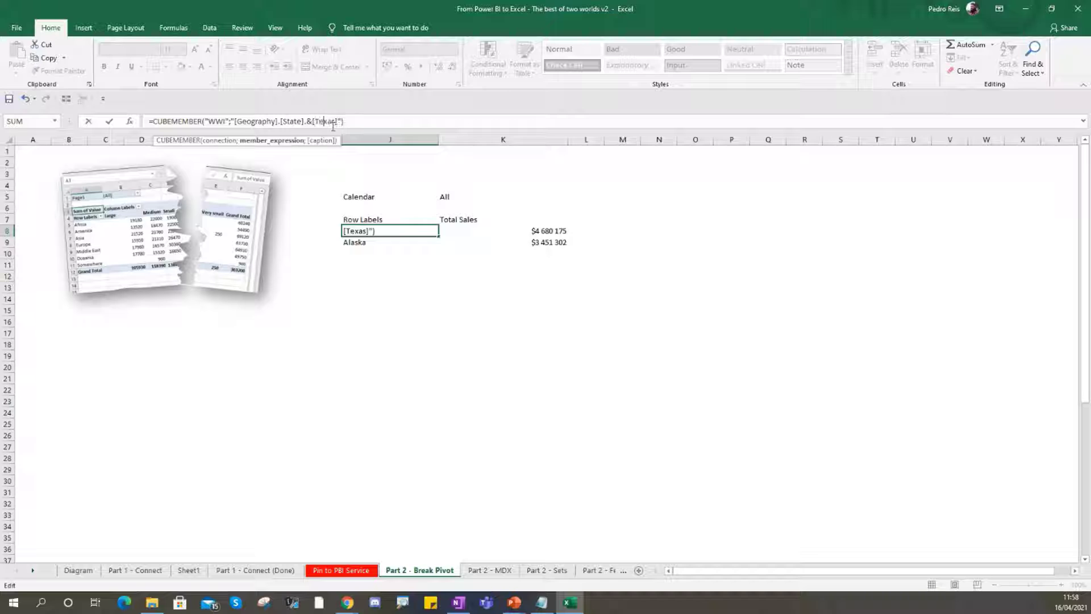
key("Return")
left_click(542, 230)
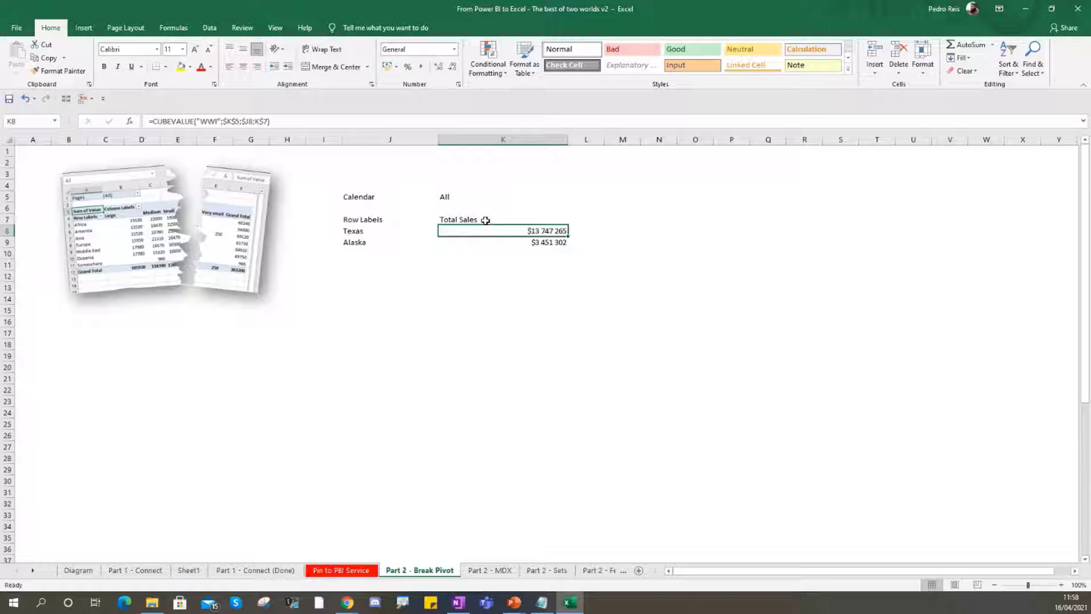
left_click(355, 239)
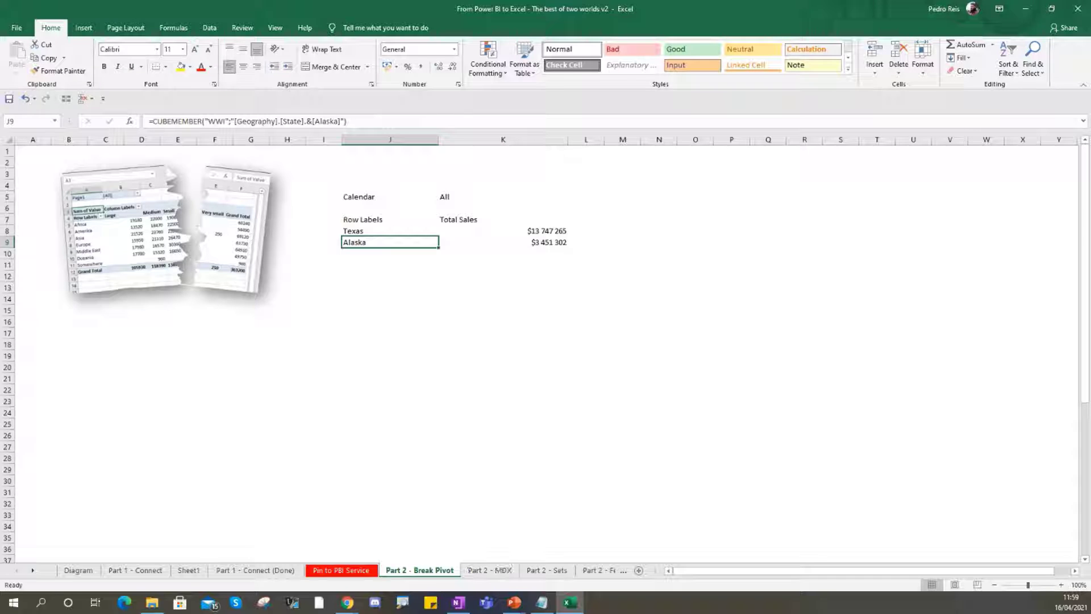
Step: Go to the Part 2 - MDX sheet and review the My Report layout, its Texas label and the empty D7:H14 area
left_click(514, 602)
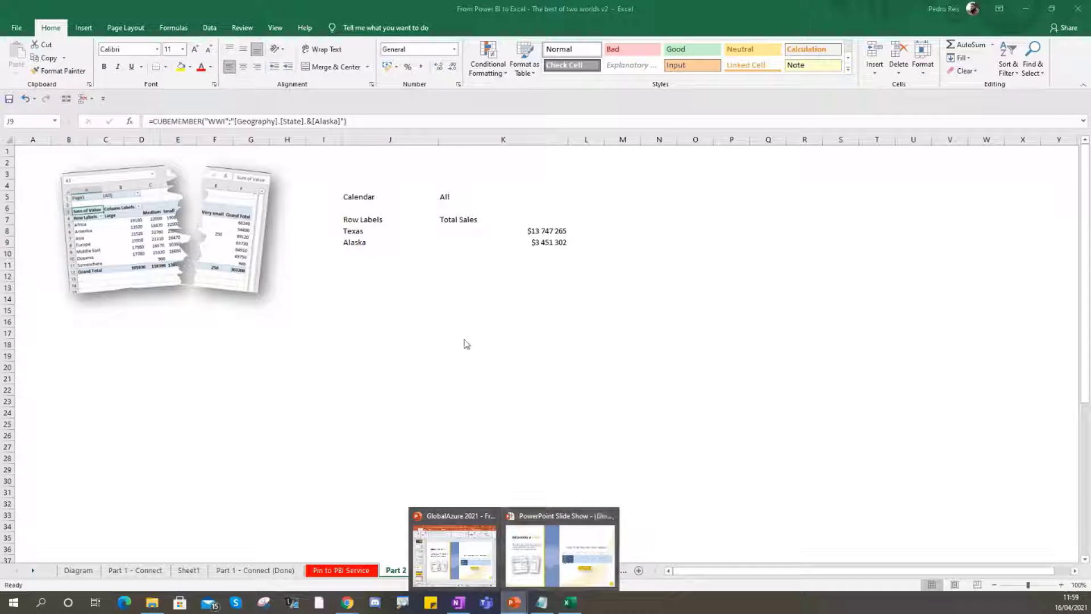
left_click(489, 570)
left_click(271, 430)
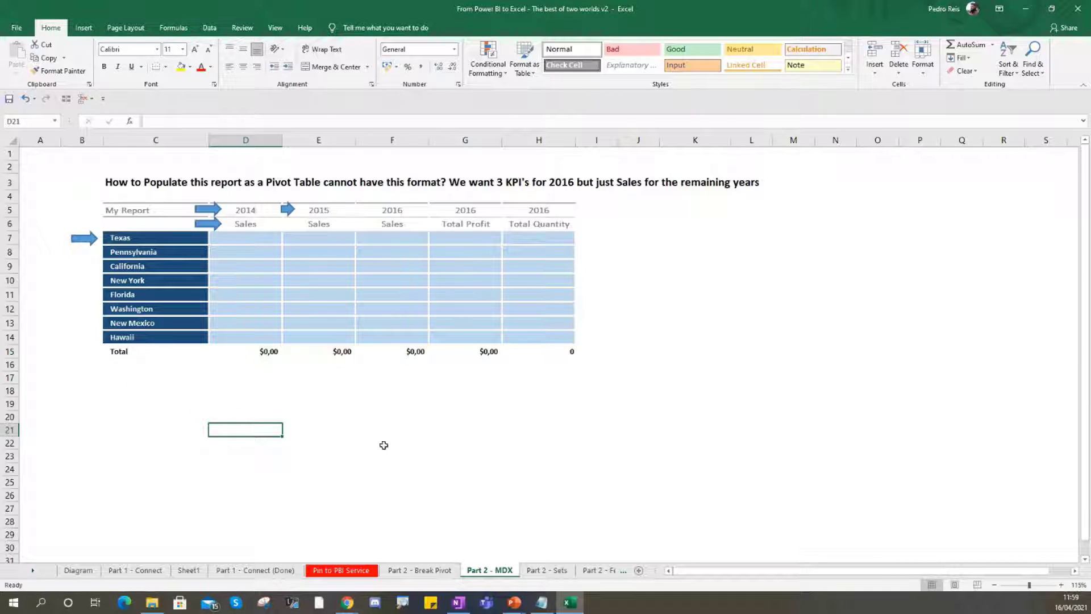
left_click(152, 236)
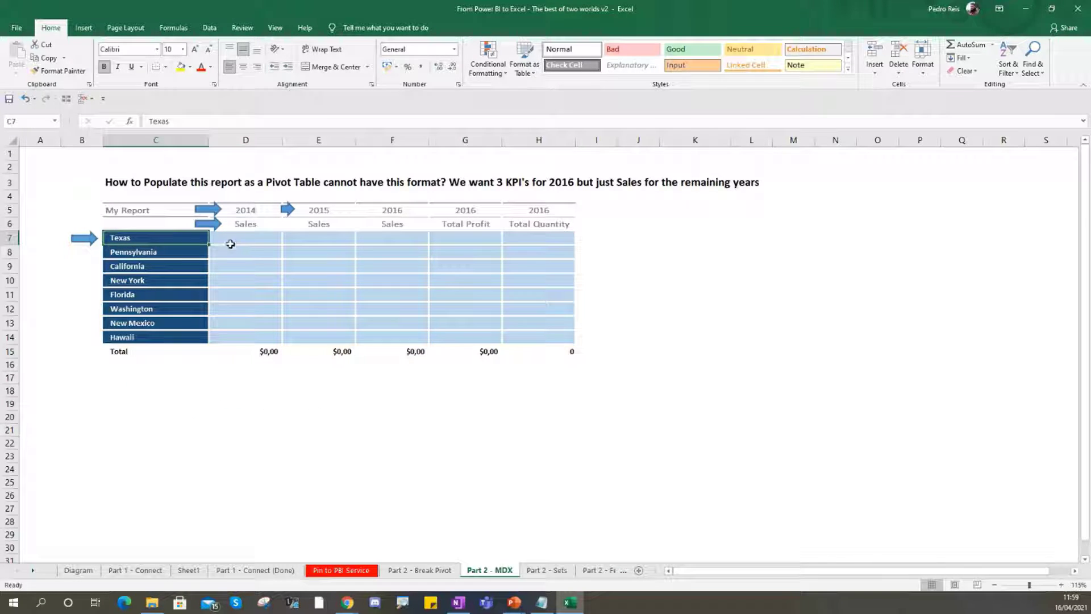
left_click_drag(236, 235, 526, 344)
Step: Copy the Texas CUBEMEMBER formula from J8 on Part 2 - Break Pivot into C7 on Part 2 - MDX
left_click(420, 570)
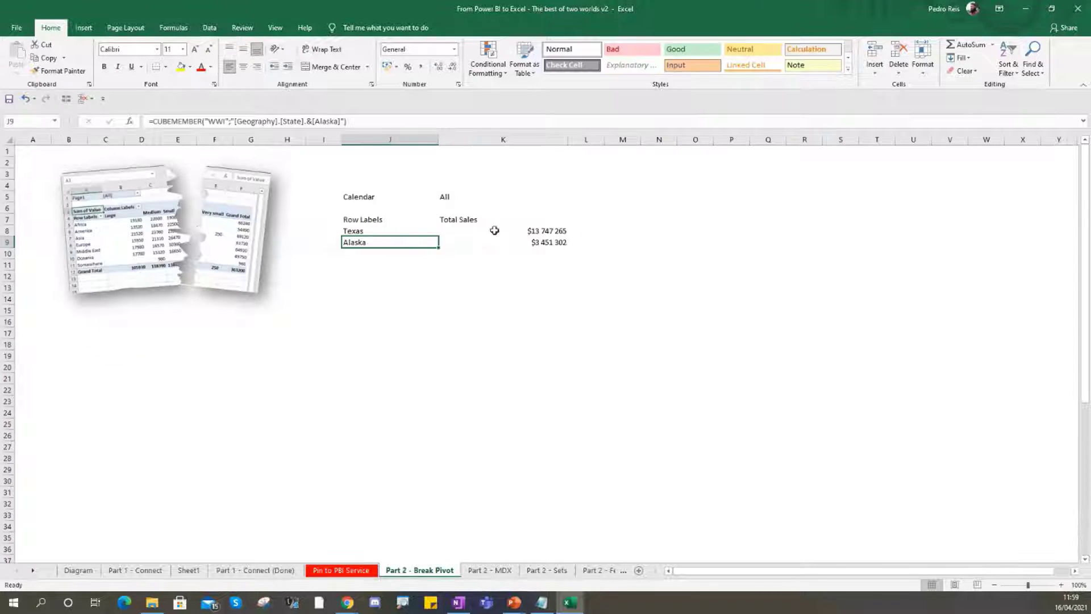
left_click(383, 229)
double_click(383, 229)
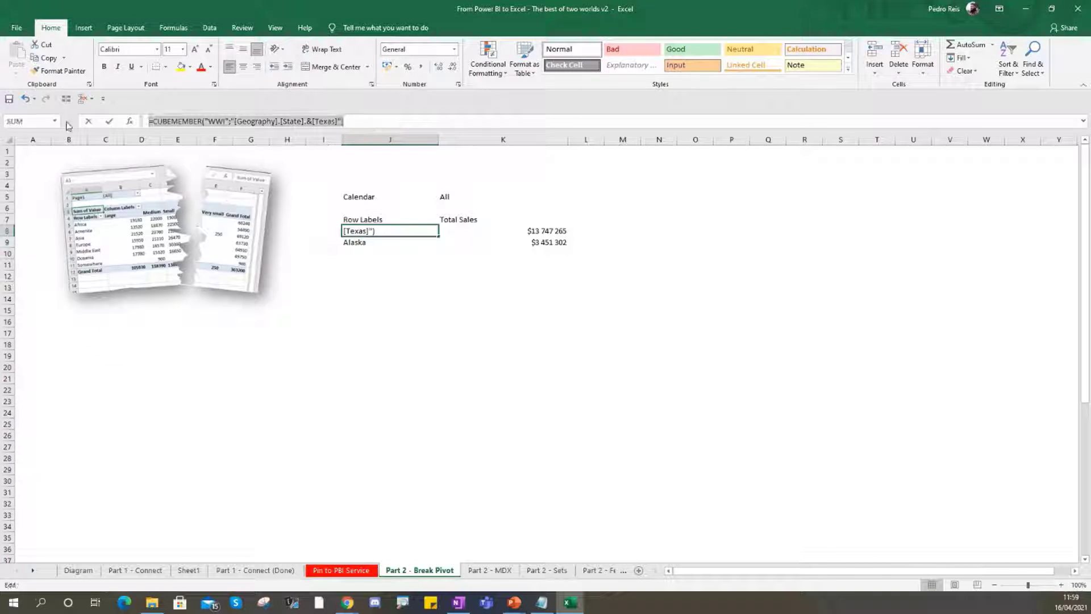
key("Escape")
left_click(489, 570)
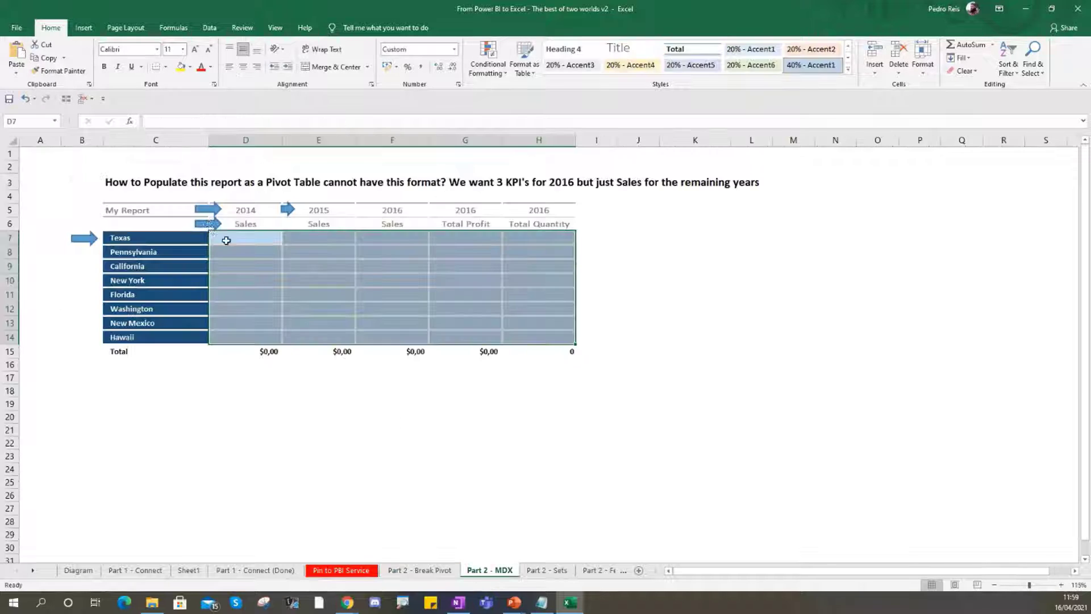
left_click(147, 242)
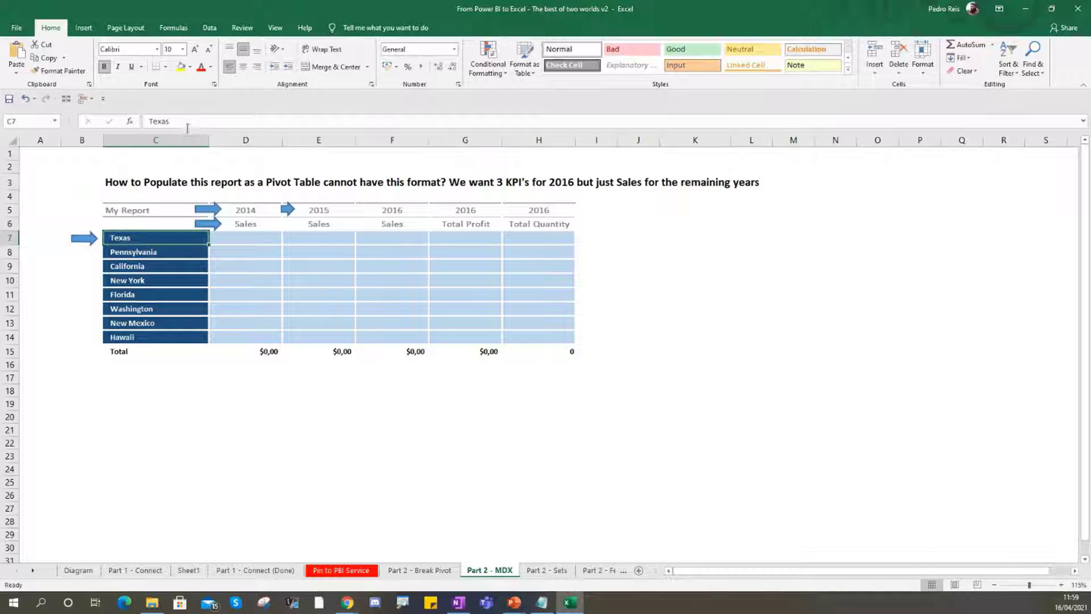
left_click_drag(190, 122, 119, 121)
type("=CUBEMEMBER(\"WWI\";\"[Geography].[State].&[Texas]\")")
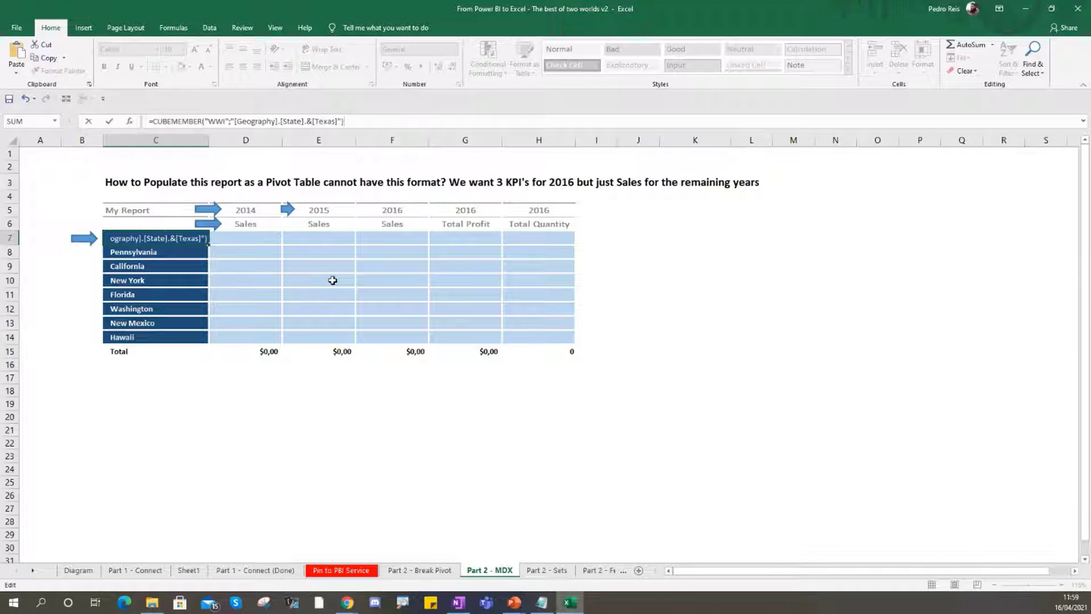
key("ctrl+Return")
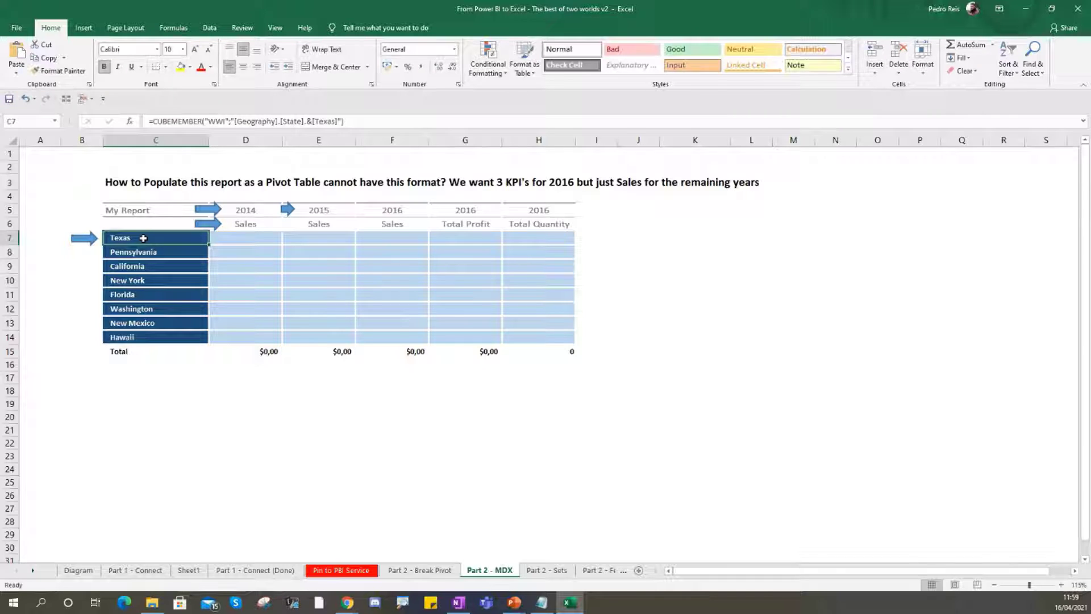
Step: Copy the state labels in C7:C14 and paste them as values into A7:A14
key("ctrl+c")
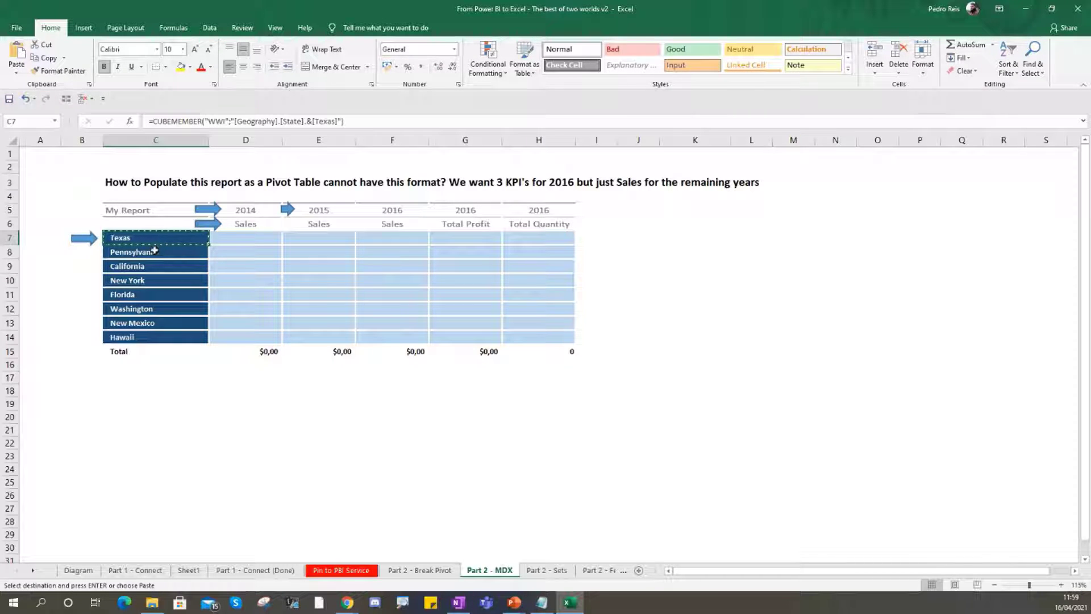
left_click(152, 251)
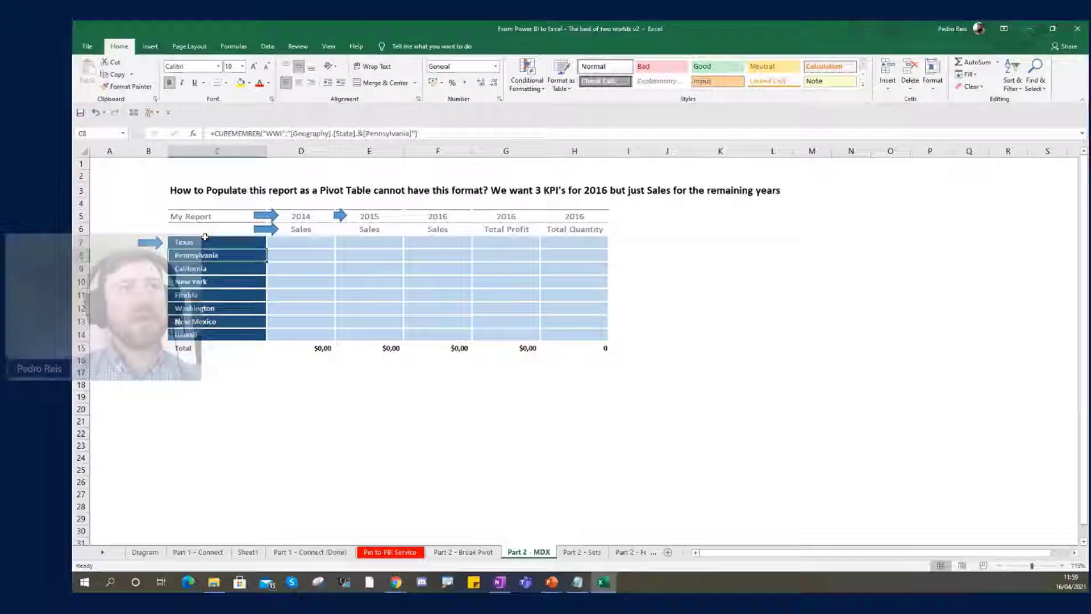
left_click_drag(135, 238, 138, 338)
key("ctrl+c")
right_click(238, 249)
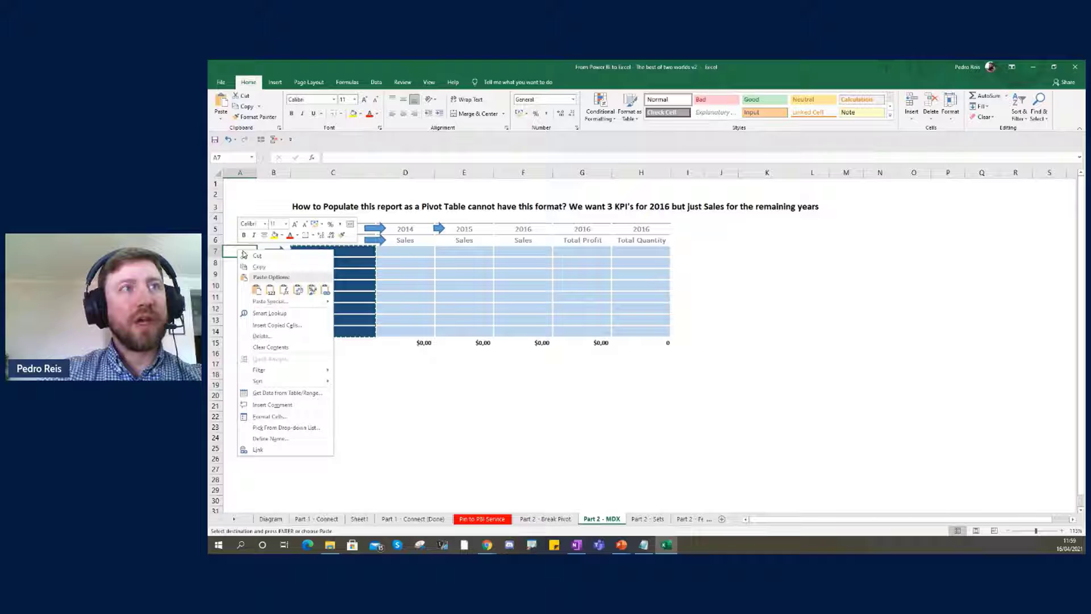
left_click(273, 286)
key("Escape")
Step: Copy the Texas formula in C7 and paste it into C8
left_click(308, 252)
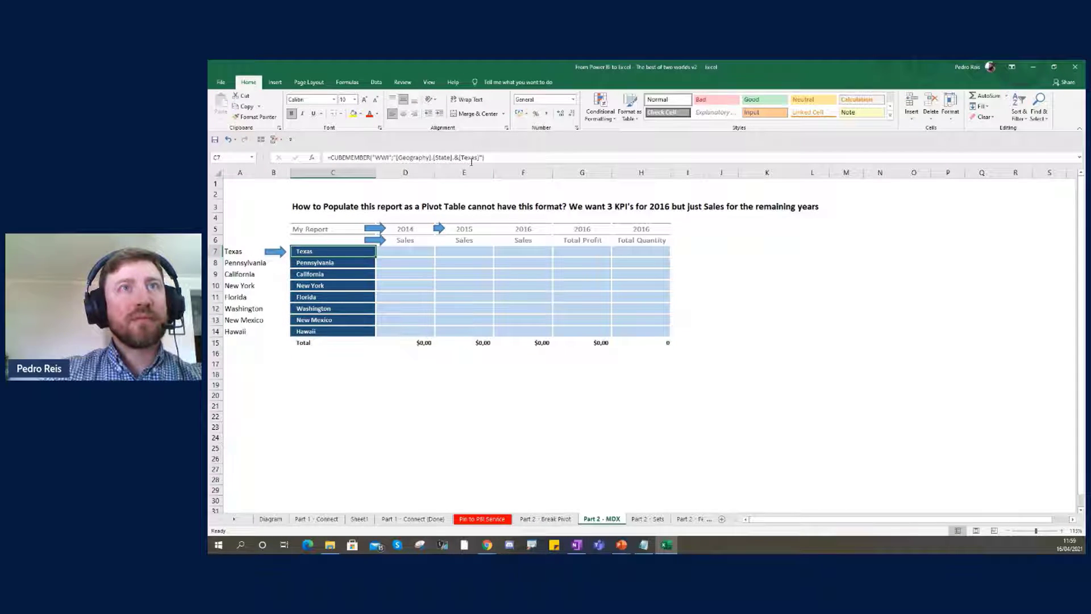
key("ctrl+c")
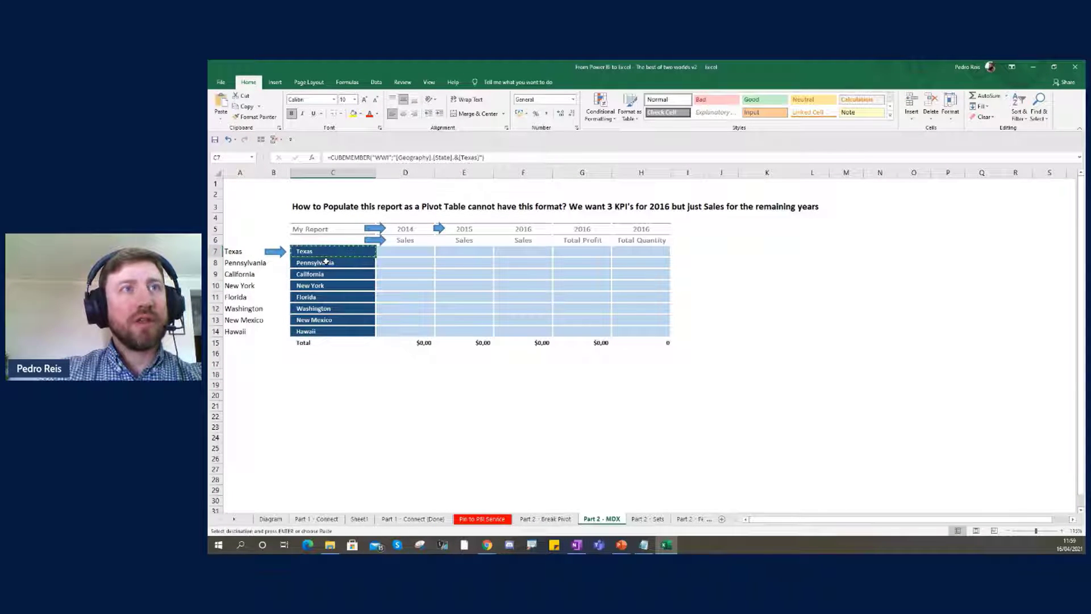
left_click(323, 263)
key("ctrl+v")
key("Escape")
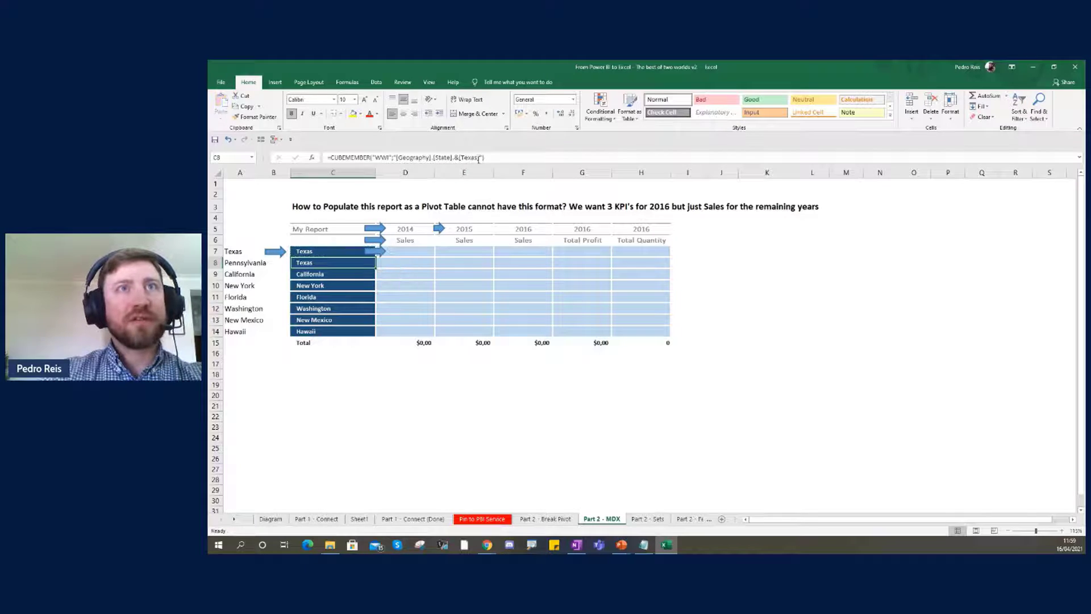
Step: Replace the fixed state name in C8's CUBEMEMBER formula with a concatenated reference to cell A8
double_click(477, 158)
key("BackSpace")
type("\"&")
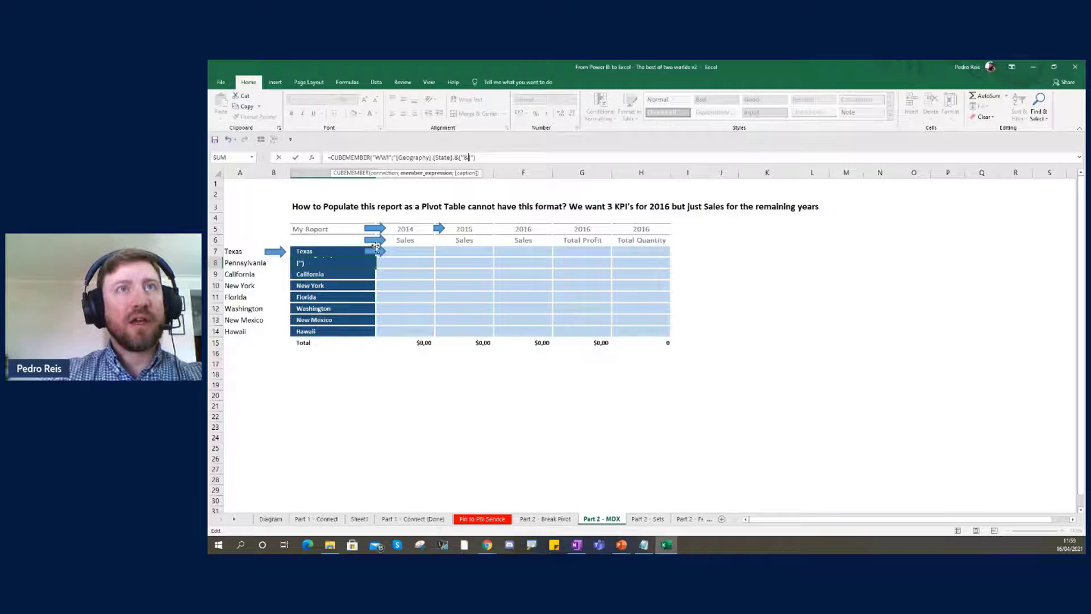
left_click(253, 264)
type("&#")
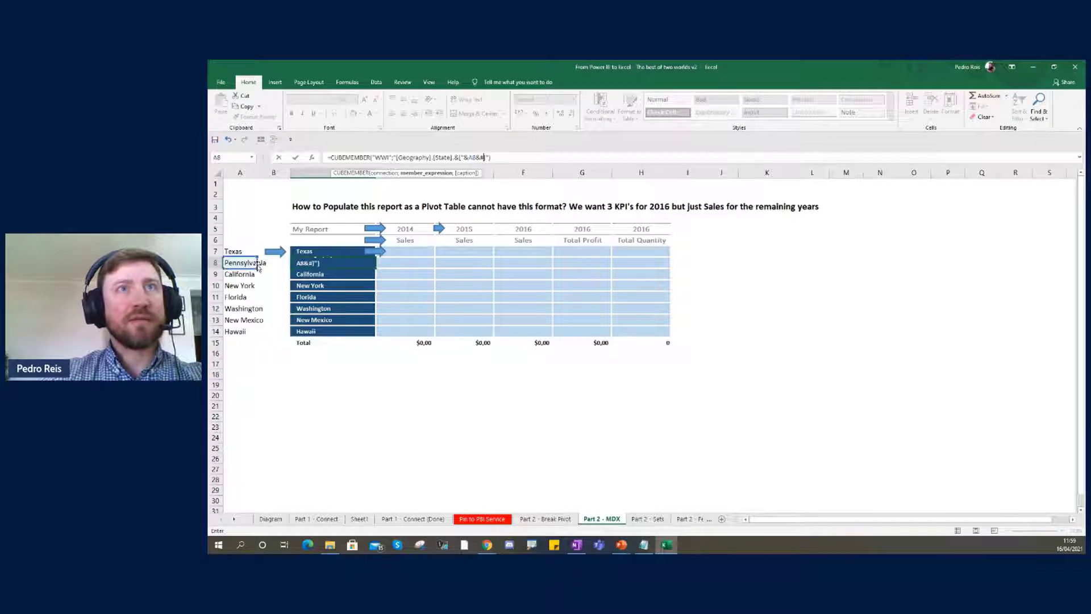
key("ctrl+Return")
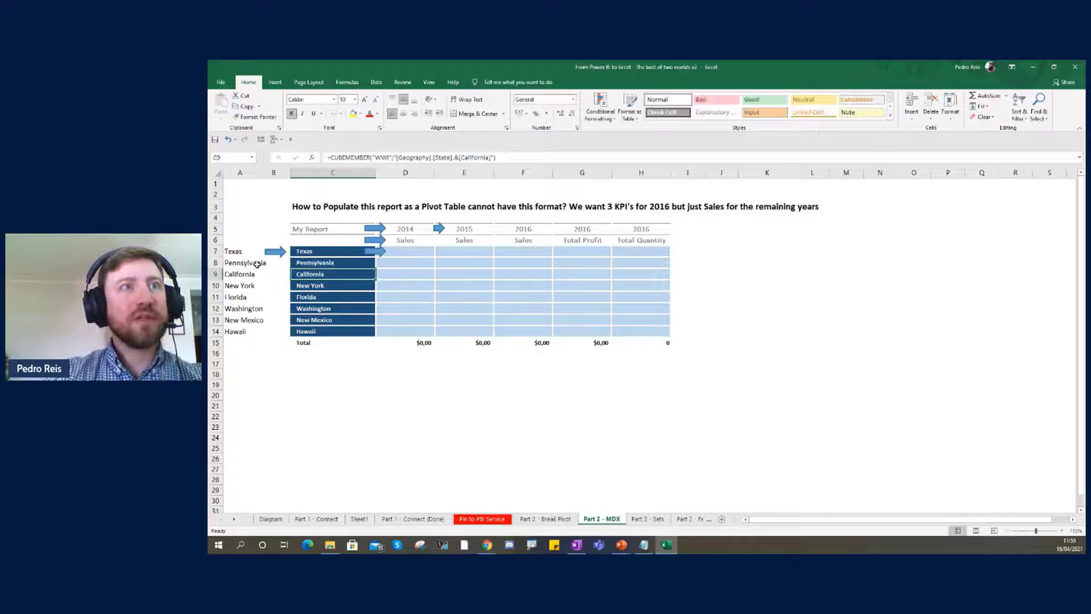
Step: Copy the cell-referencing CUBEMEMBER formula from C8 down the state labels to C14
left_click_drag(376, 267, 359, 335)
left_click(310, 372)
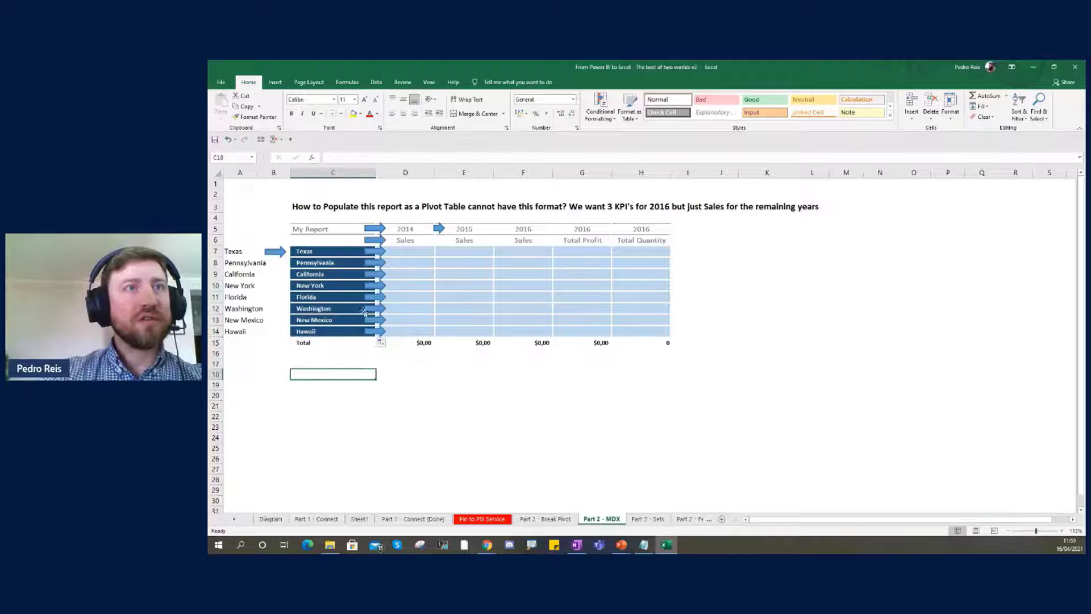
Step: Delete the duplicate blue arrow shapes between the state labels and the 2014 column in rows 7 to 14
left_click(379, 273)
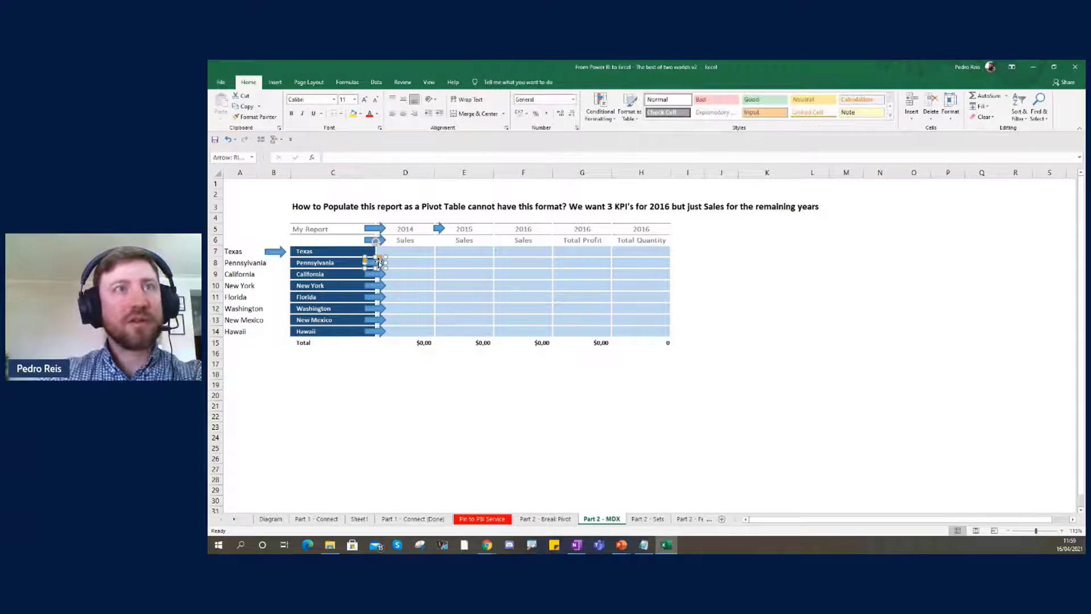
key("Delete")
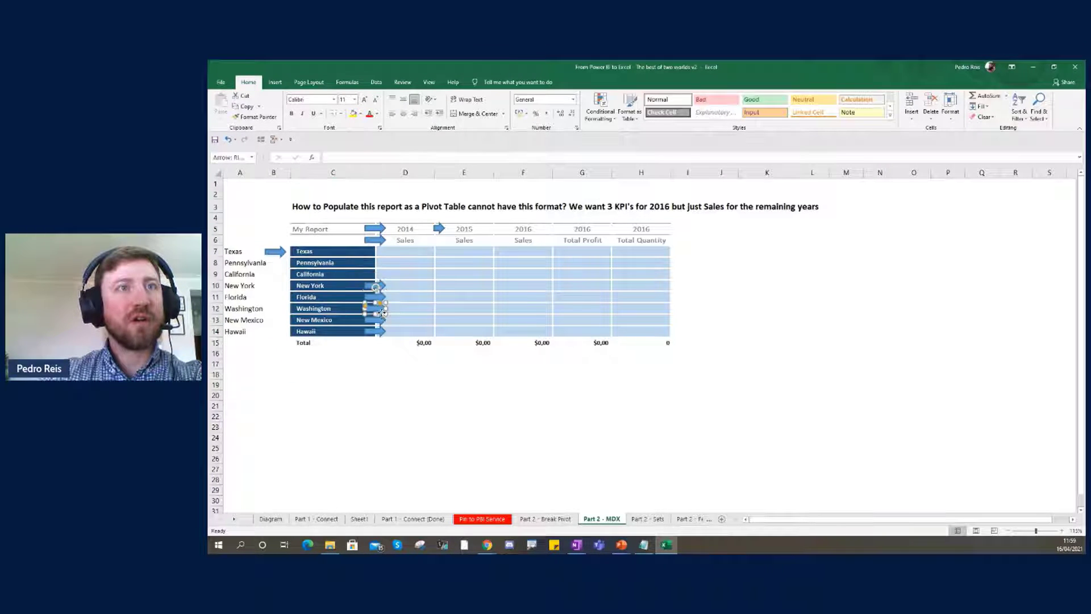
left_click(376, 296)
key("Delete")
left_click(379, 286)
key("Delete")
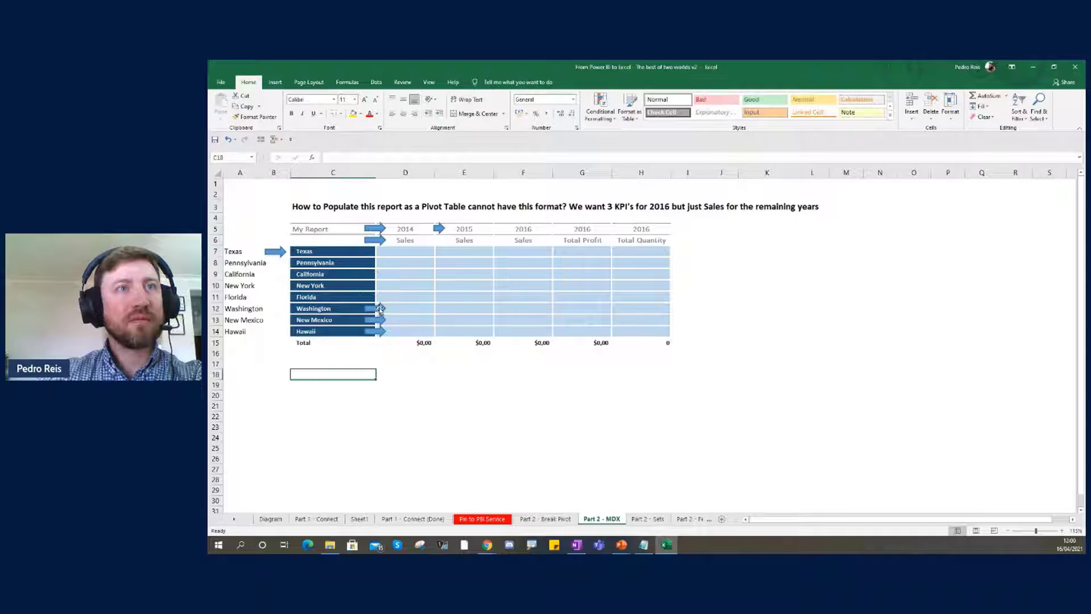
left_click(376, 309)
key("Delete")
left_click(377, 319)
key("Delete")
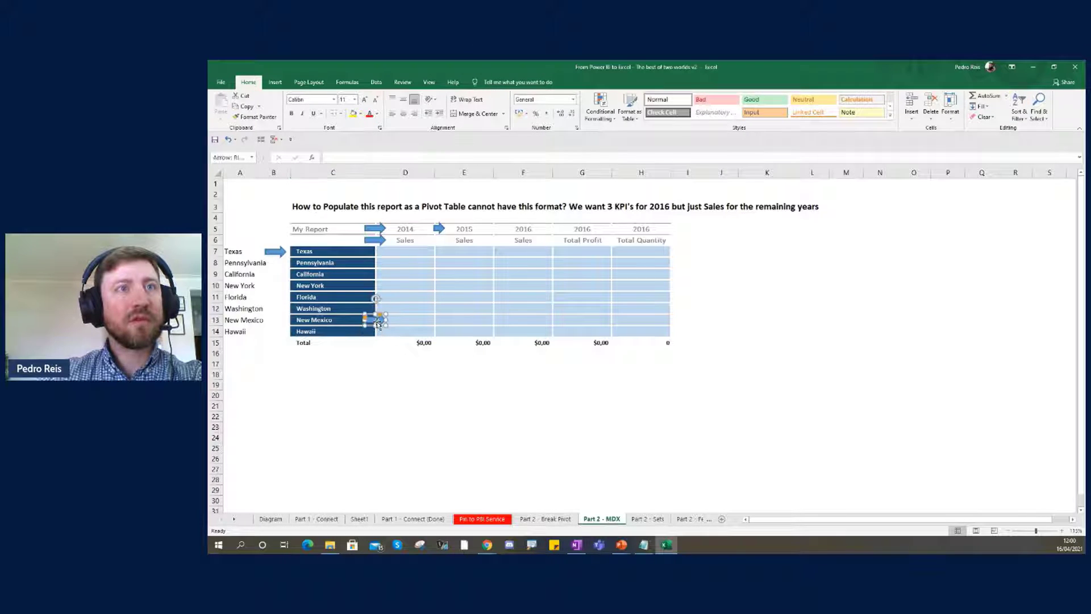
left_click(376, 331)
key("Delete")
Step: Review the CUBEMEMBER formulas behind the state labels in C7:C14
left_click(351, 333)
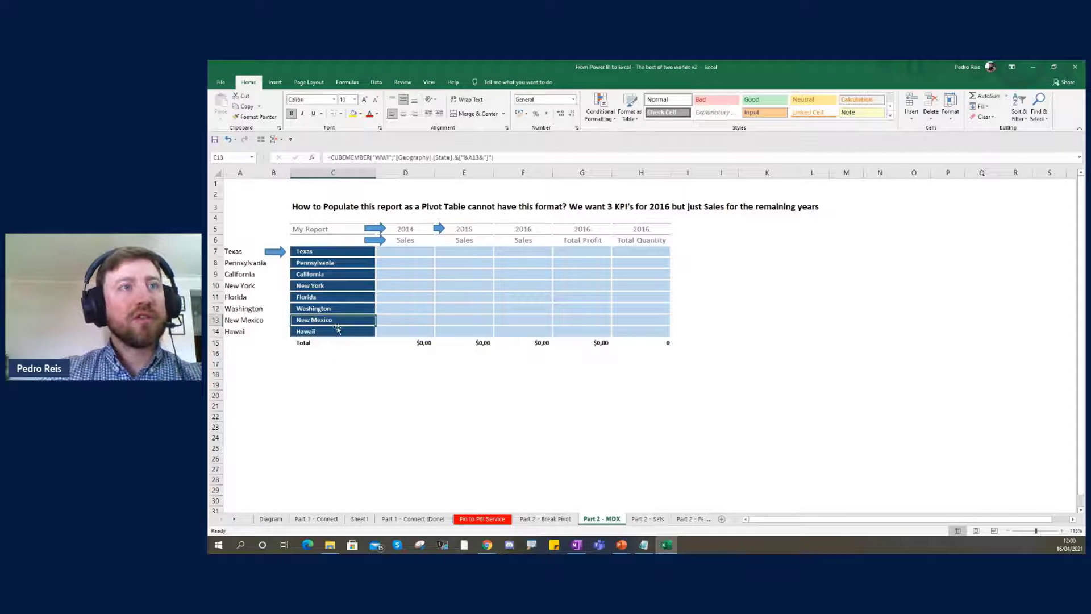
left_click(329, 254)
left_click_drag(328, 259, 309, 331)
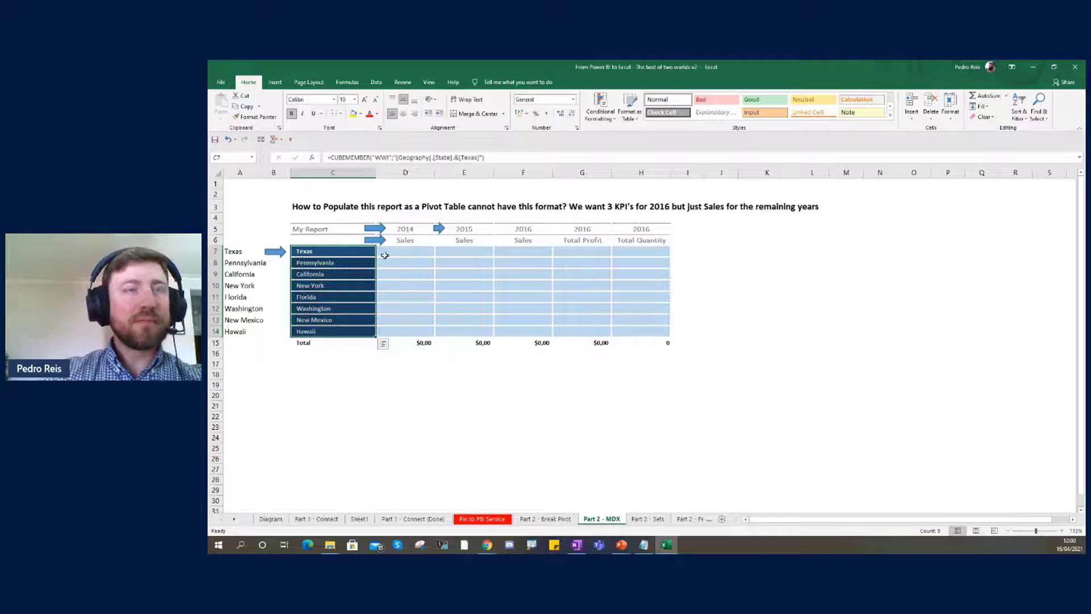
left_click(407, 251)
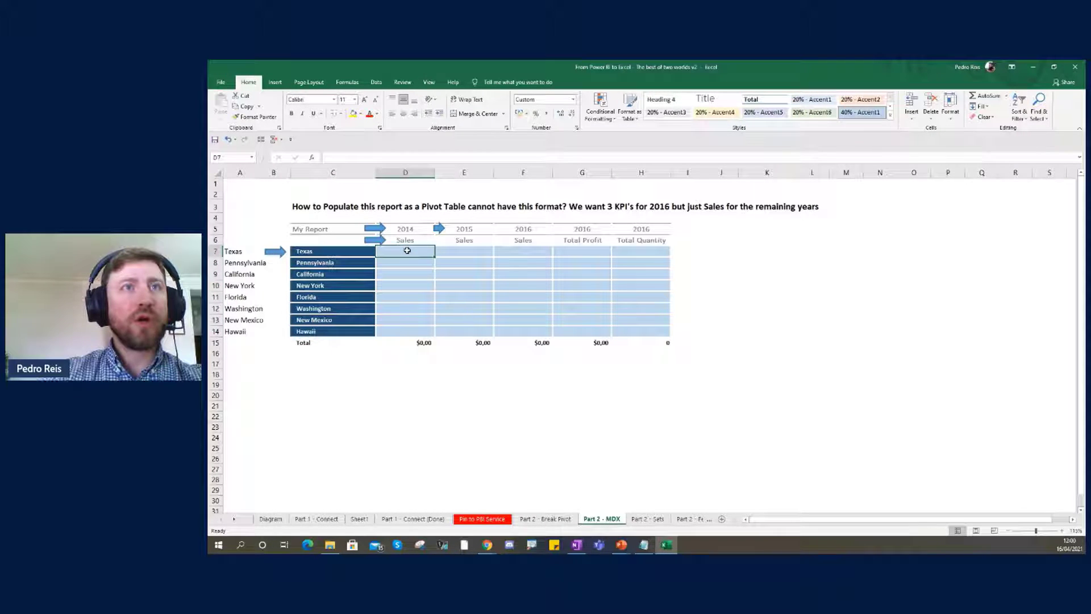
Step: Replace the plain 2014 heading in D5 with a neighbouring heading's Calendar Year CUBEMEMBER formula, setting its year to 2014
left_click(512, 229)
left_click_drag(533, 160, 283, 135)
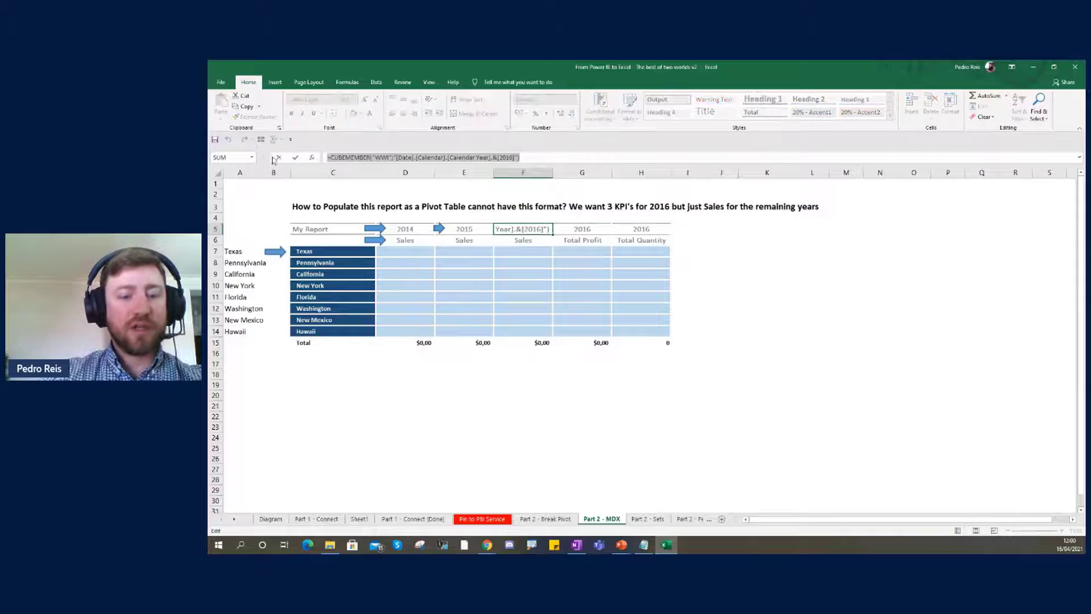
key("ctrl+c")
key("Escape")
left_click(474, 228)
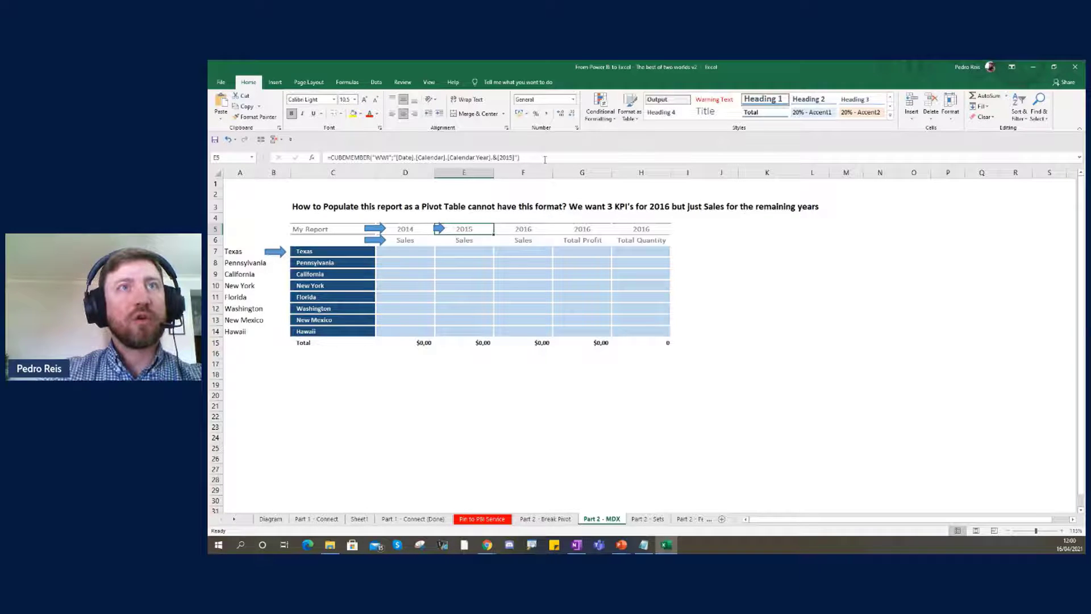
left_click_drag(545, 160, 319, 157)
left_click(408, 227)
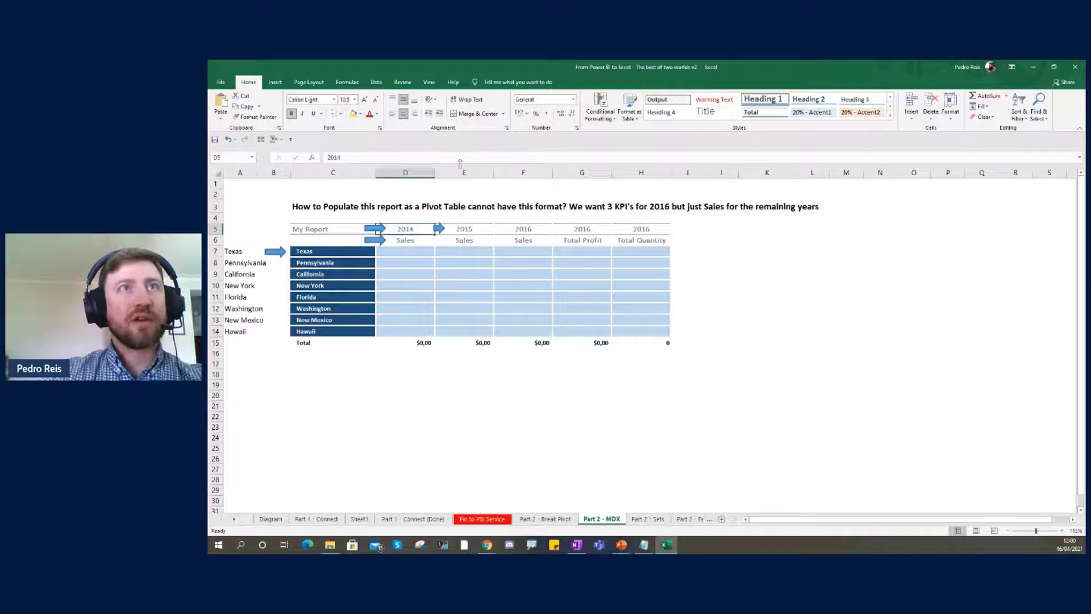
double_click(335, 158)
key("ctrl+v")
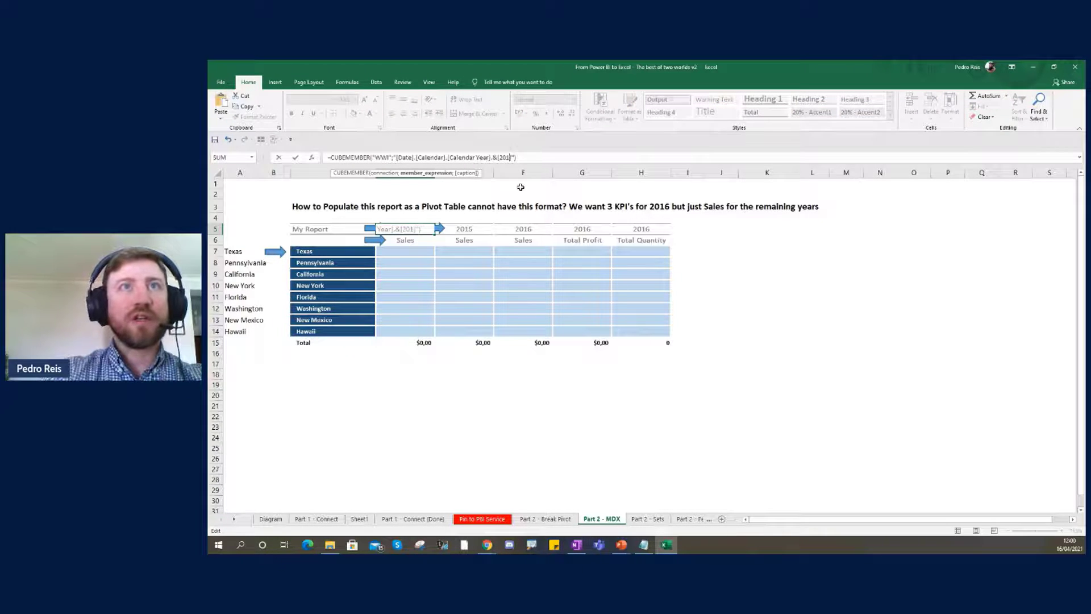
type("4")
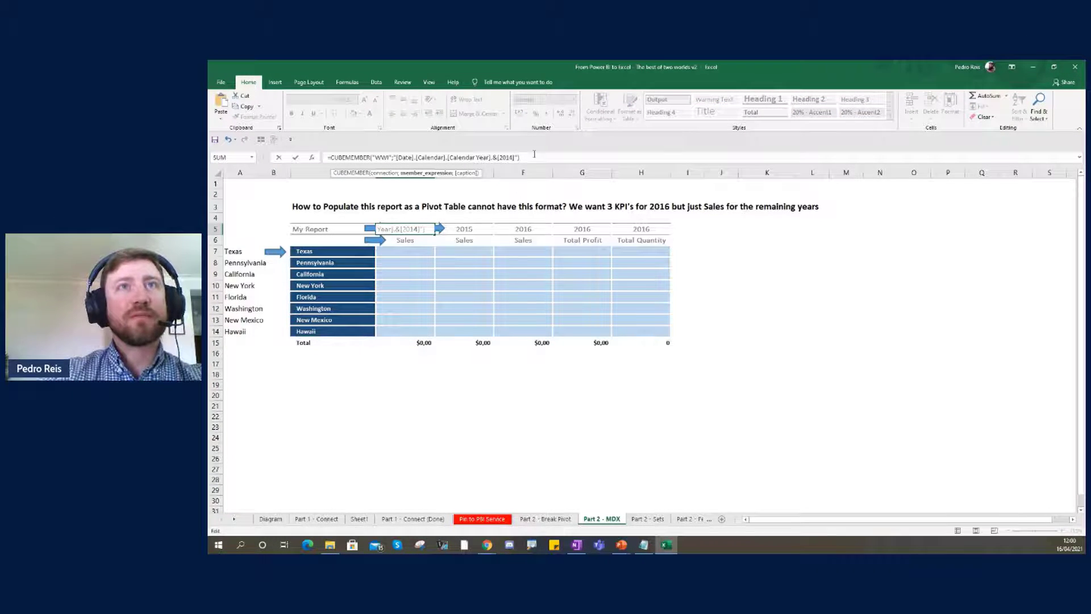
key("Return")
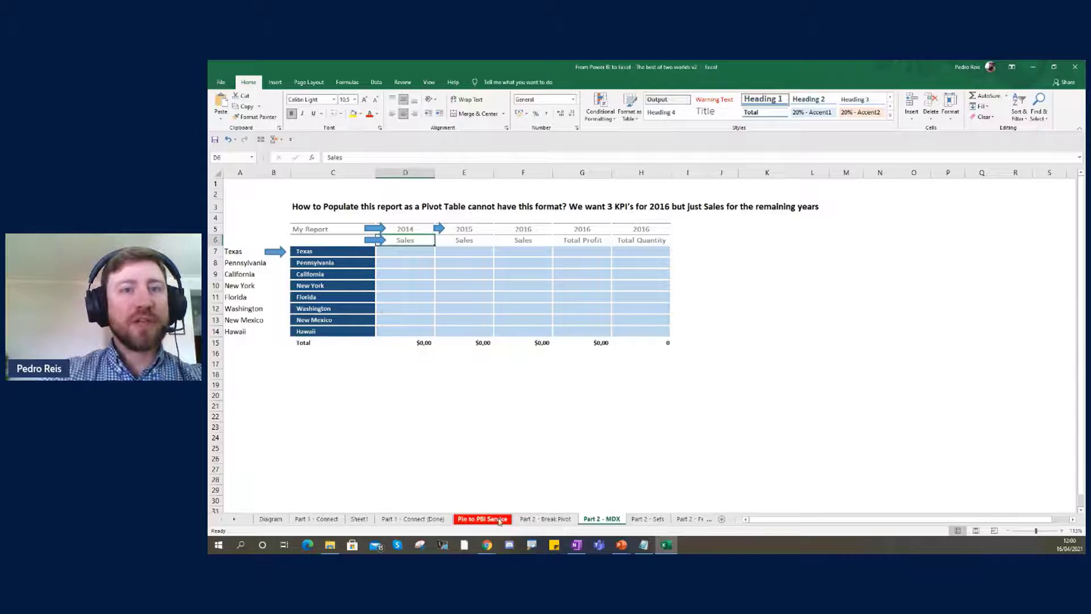
Step: Copy the Total Sales CUBEMEMBER formula from K7 on Part 2 - Break Pivot into D6 on Part 2 - MDX
left_click(545, 518)
left_click(596, 236)
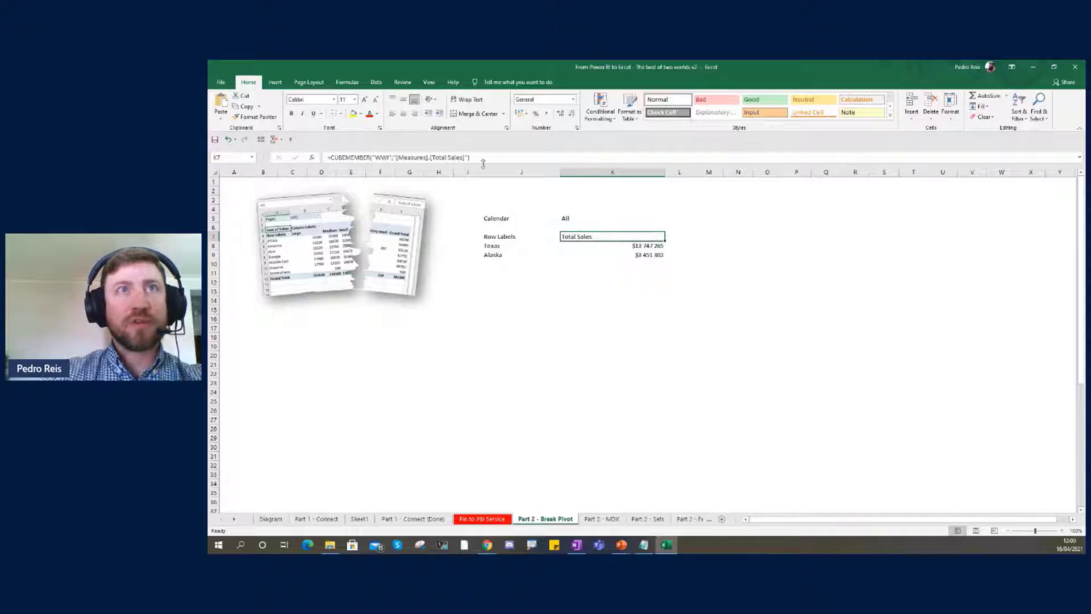
left_click_drag(483, 164, 346, 221)
key("Escape")
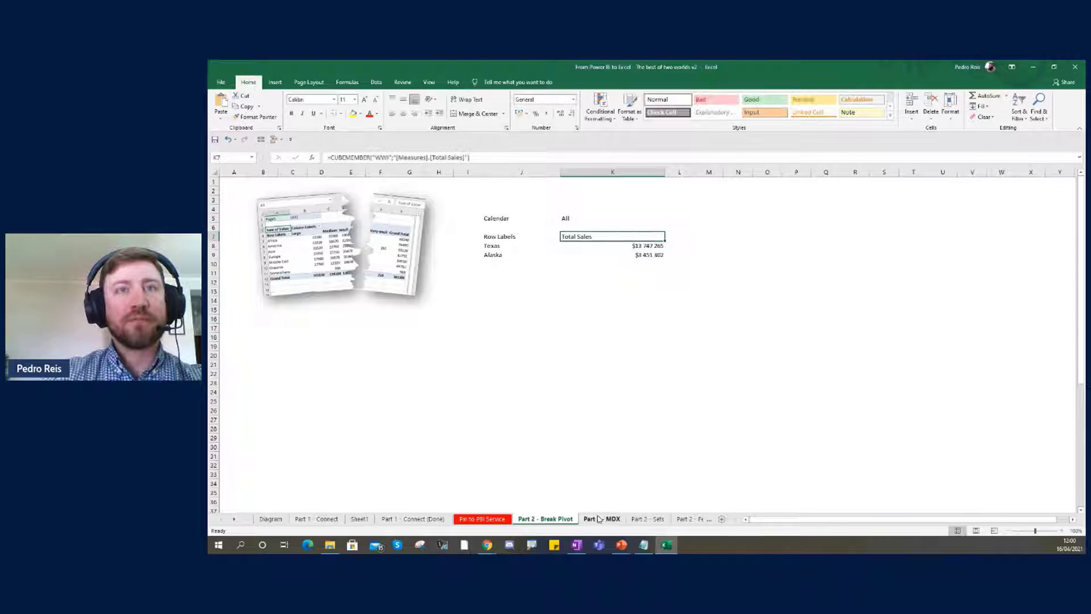
left_click(601, 518)
key("ctrl+v")
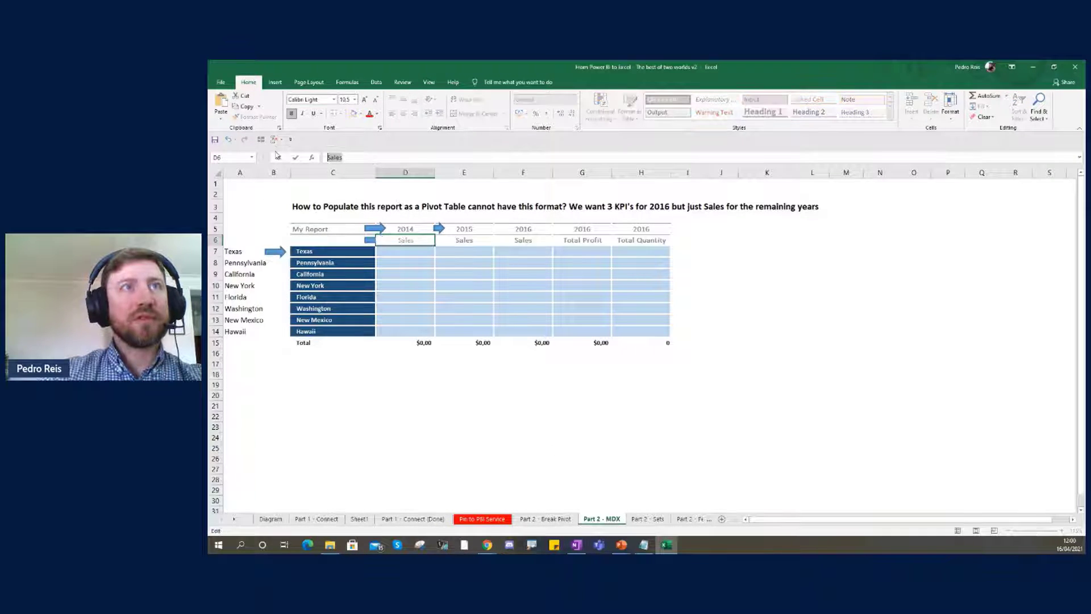
key("Return")
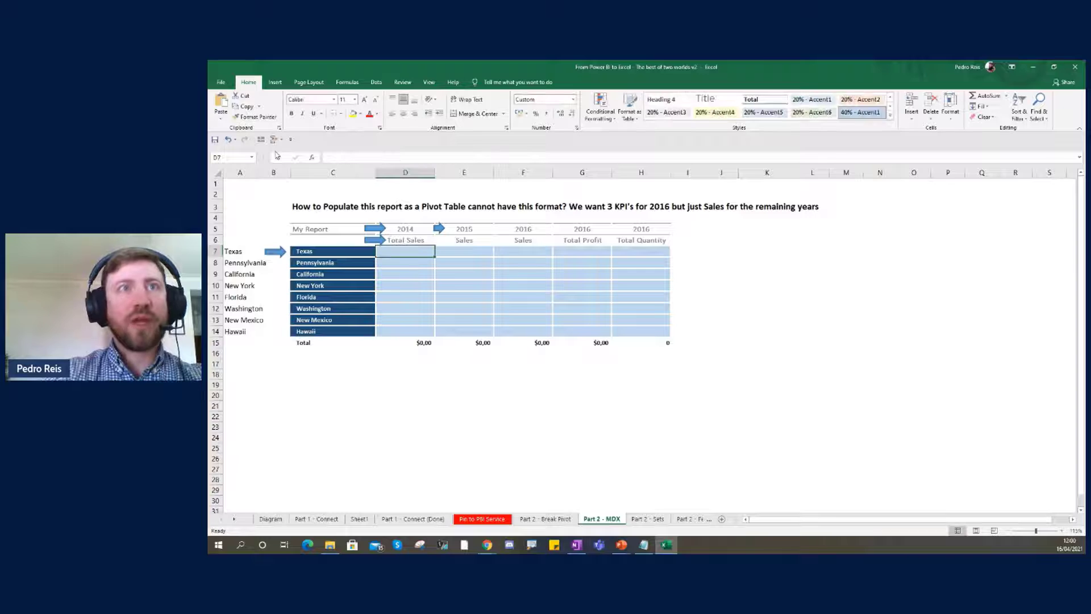
Step: Put the Total Sales CUBEMEMBER formula into E6 and F6, and check the measure formulas in G6 and H6
left_click(478, 241)
key("ctrl+v")
key("Return")
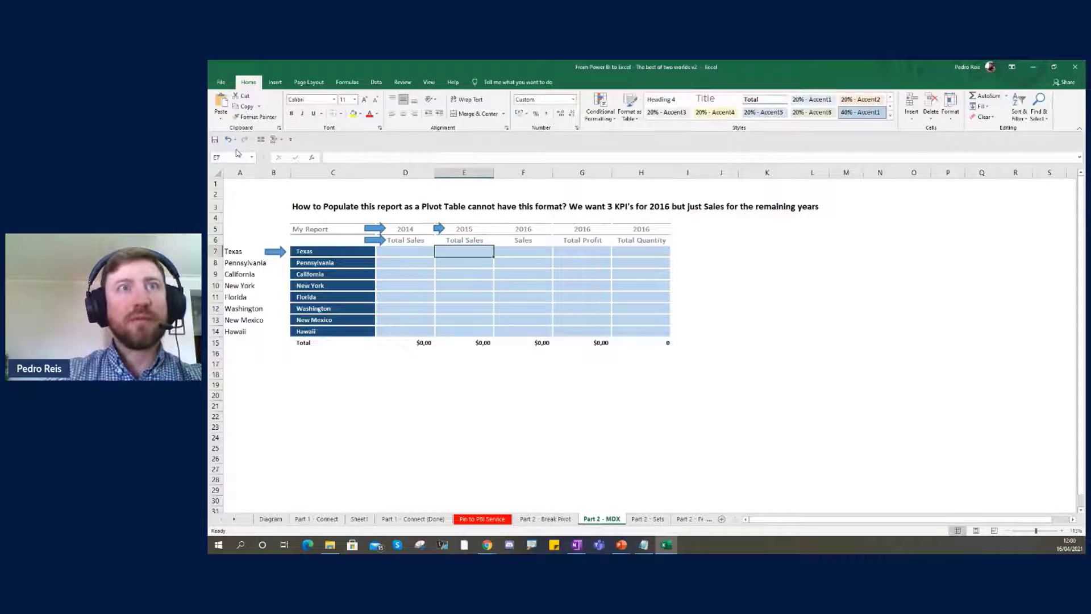
key("Up")
key("ctrl+c")
key("Right")
key("ctrl+v")
key("Escape")
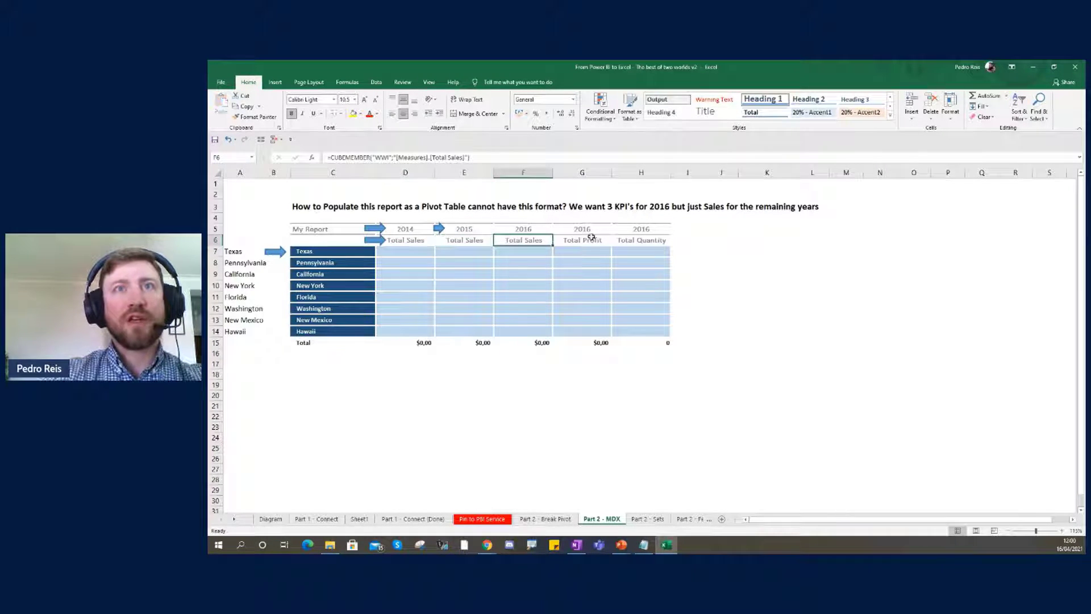
left_click(589, 240)
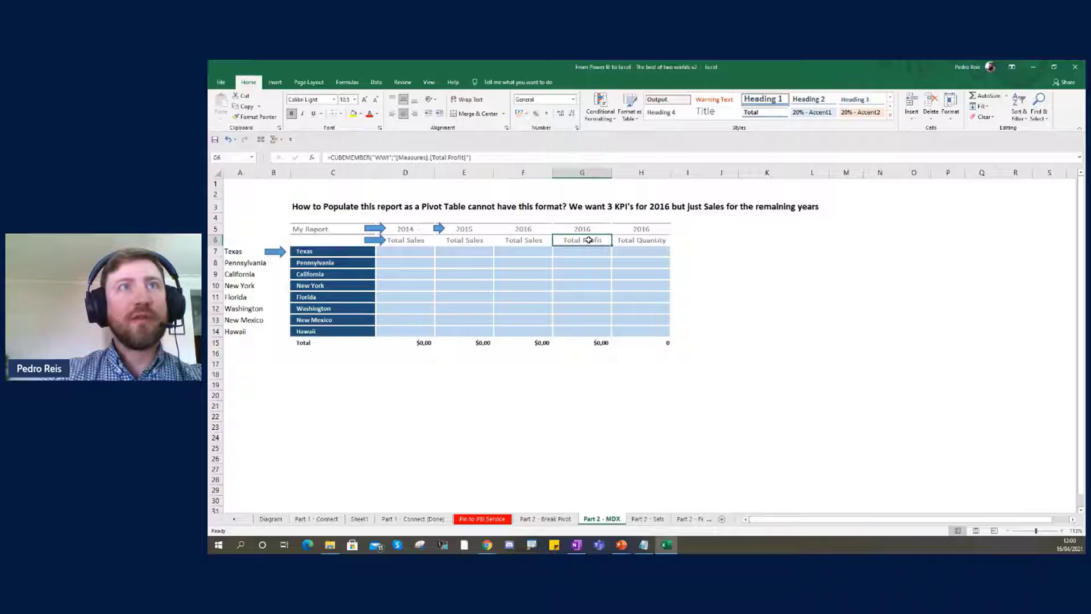
left_click(645, 243)
Step: Begin a CUBEVALUE formula in D7 using the "WWI" connection as its first argument
left_click(413, 257)
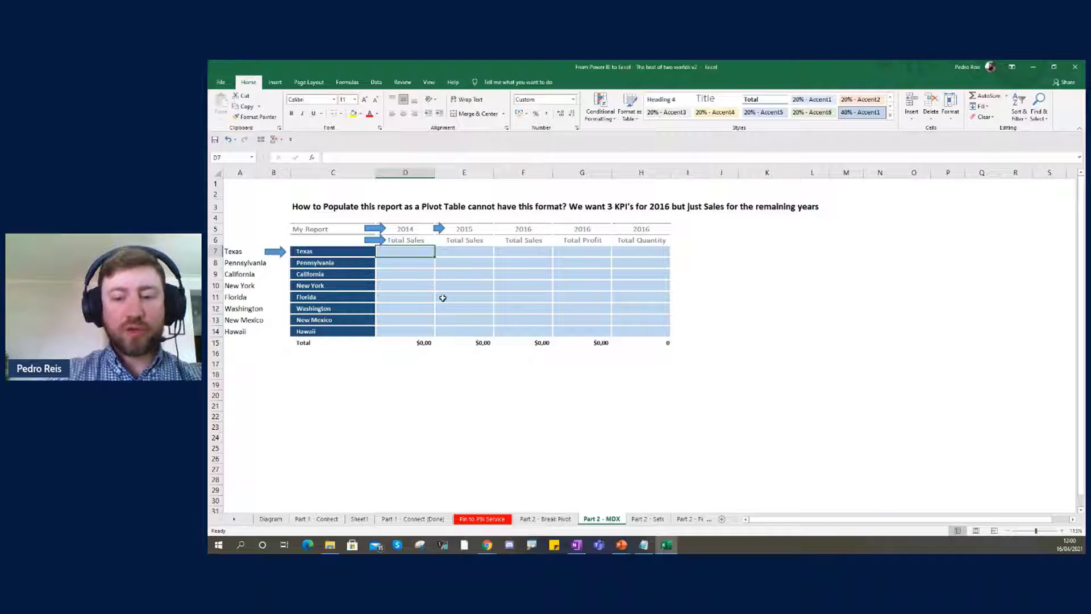
type("=cuv")
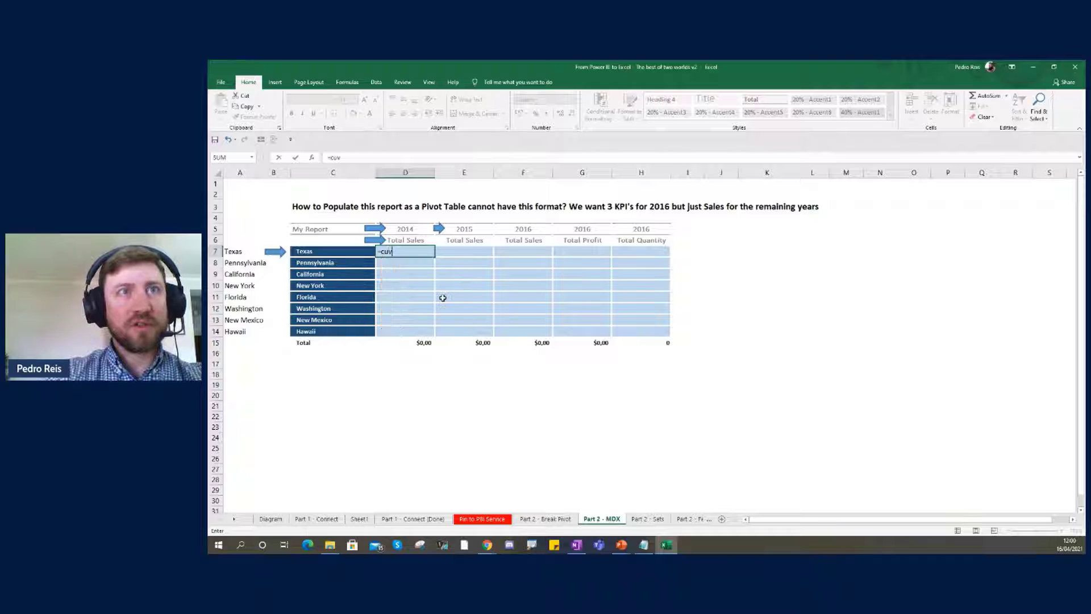
key("BackSpace")
type("BEVALUE(")
key("Tab")
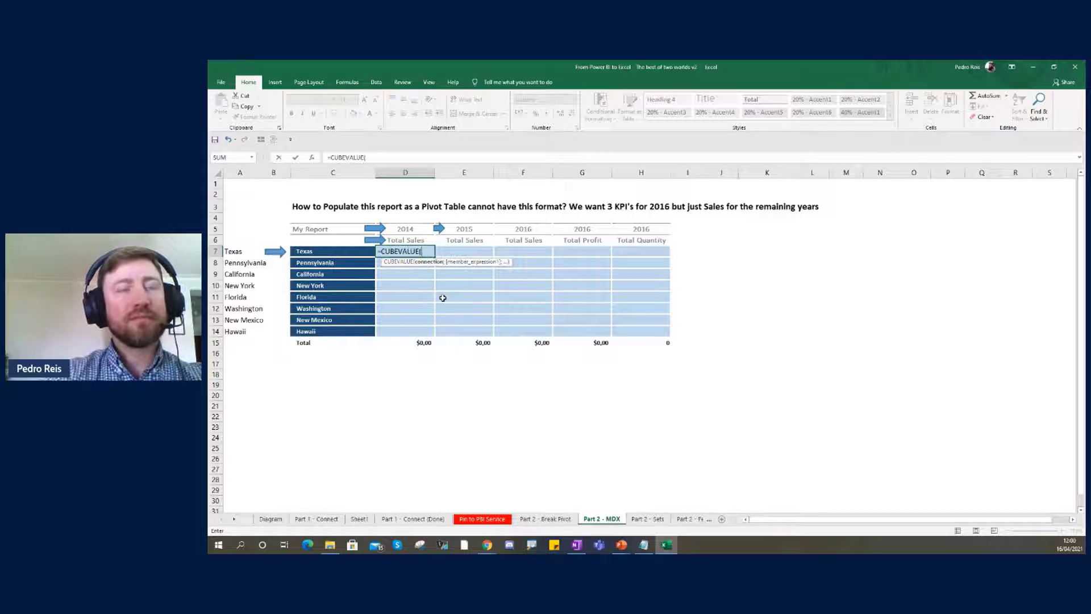
type("\"")
key("Tab")
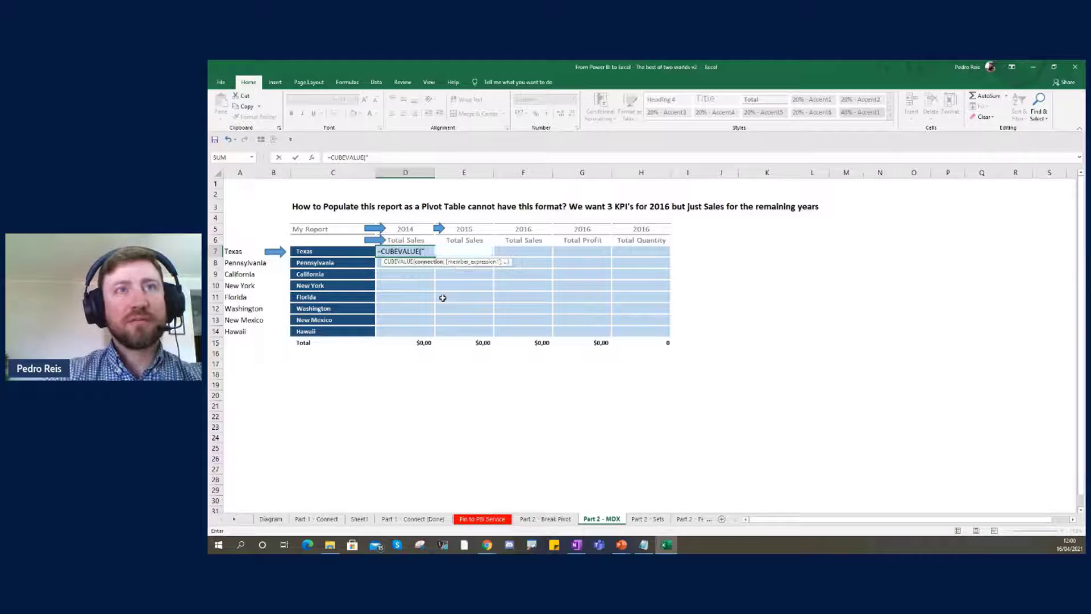
type(";")
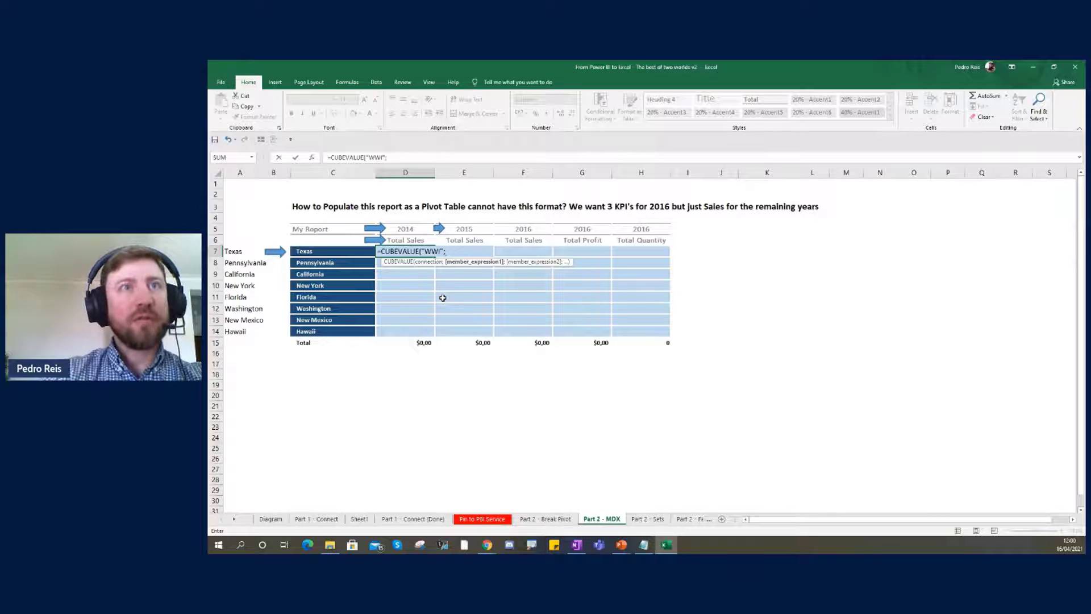
Step: Complete the D7 CUBEVALUE formula with the mixed references $C7, D$5 and D$6 as member expressions
left_click(334, 251)
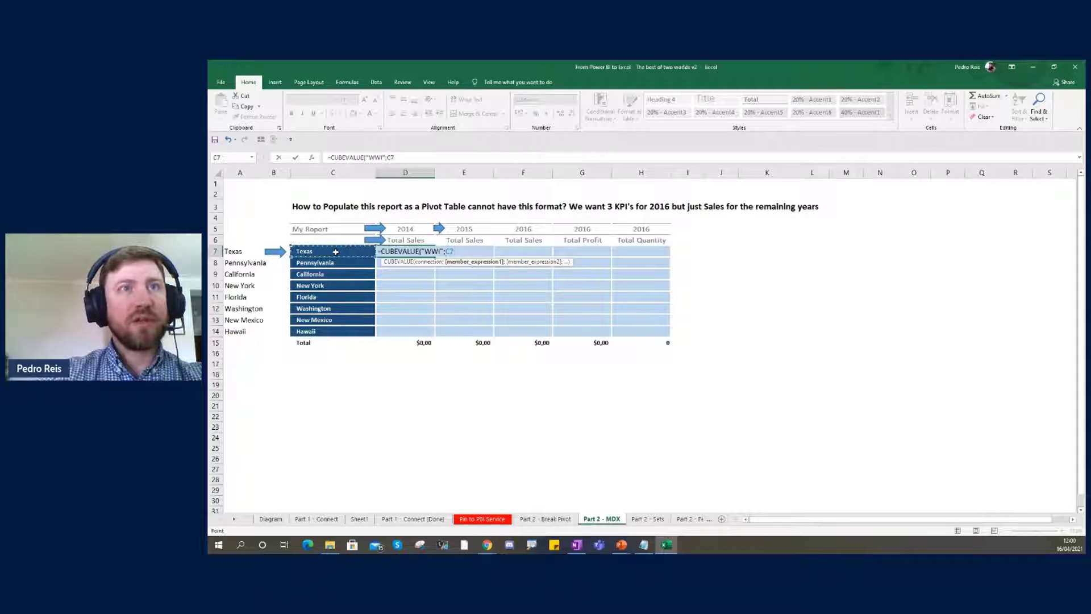
left_click(389, 158)
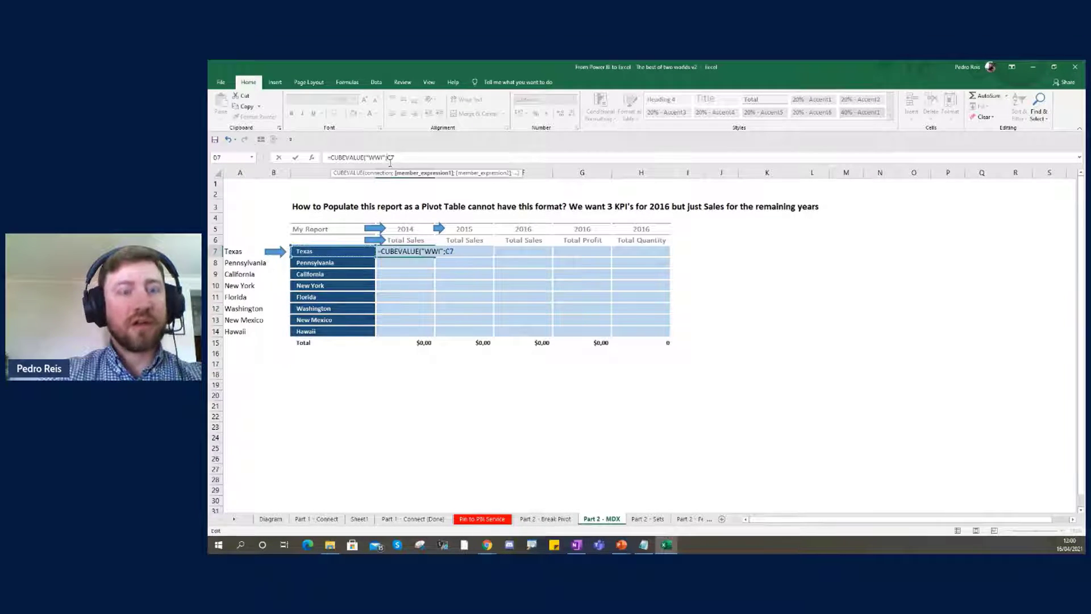
type("$C7")
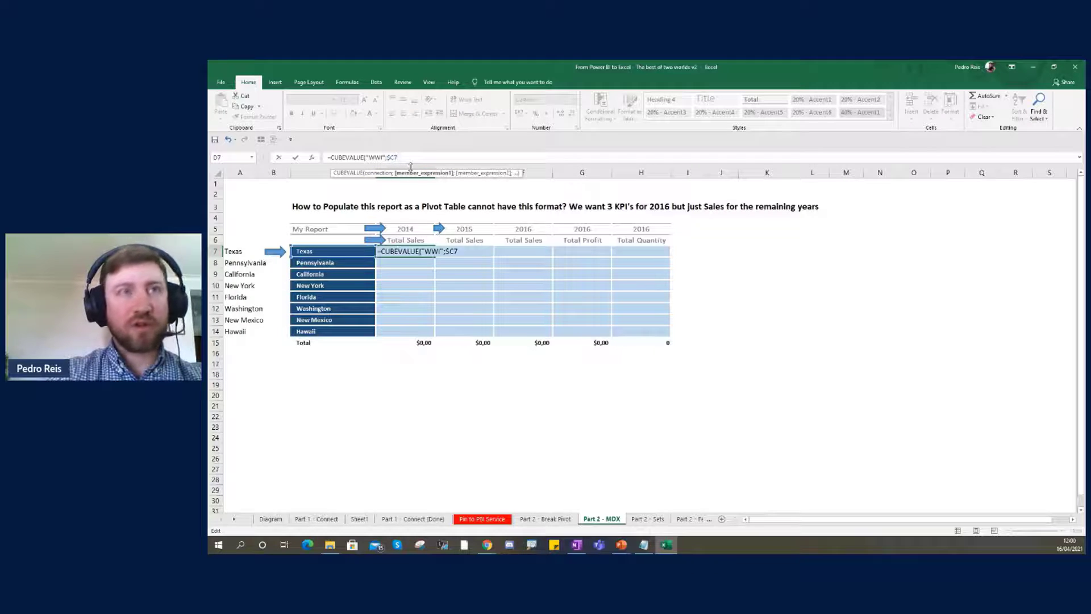
type(";")
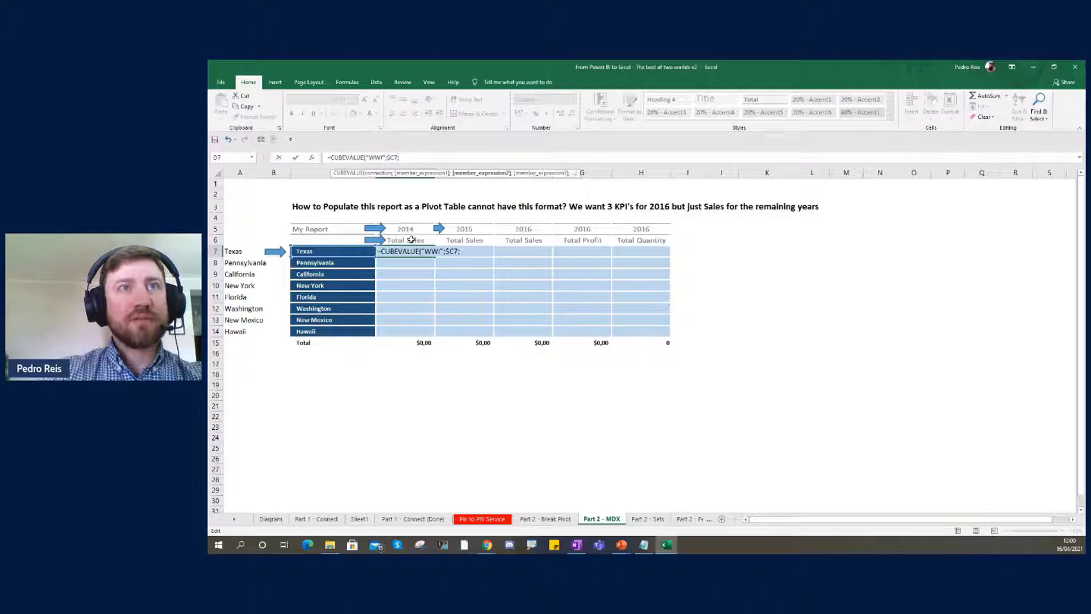
left_click(407, 228)
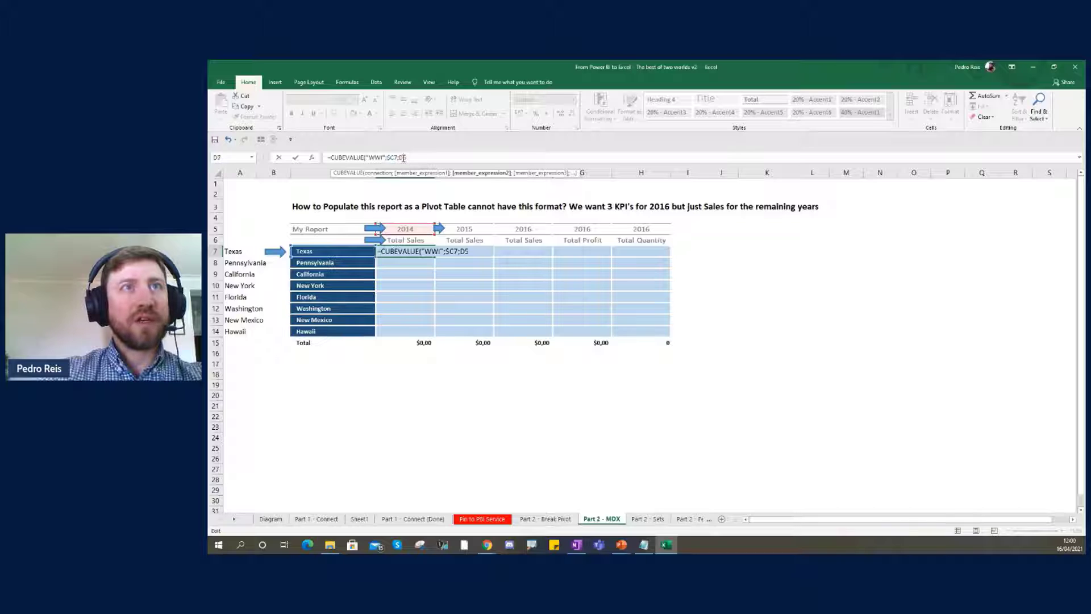
type(";")
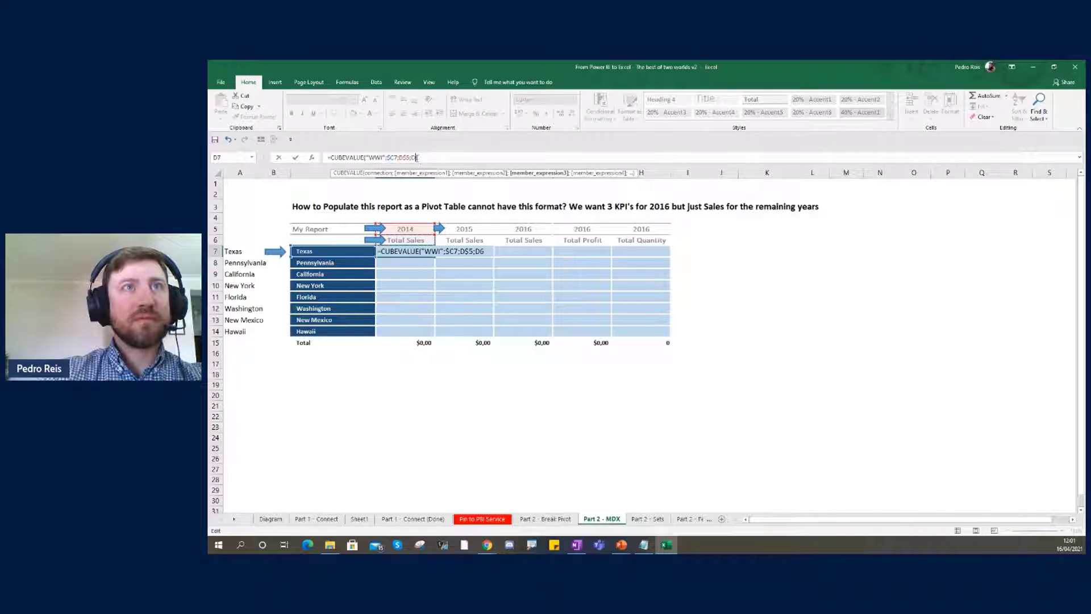
key("Return")
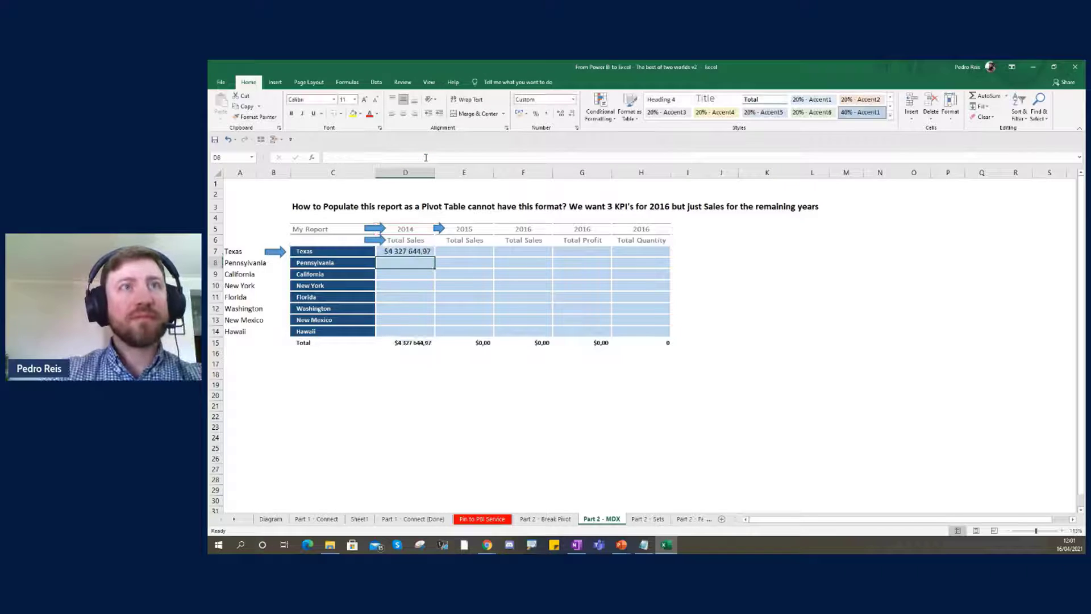
Step: Copy the CUBEVALUE formula from D7 and paste it across the report body D7:H14
left_click(413, 253)
key("ctrl+c")
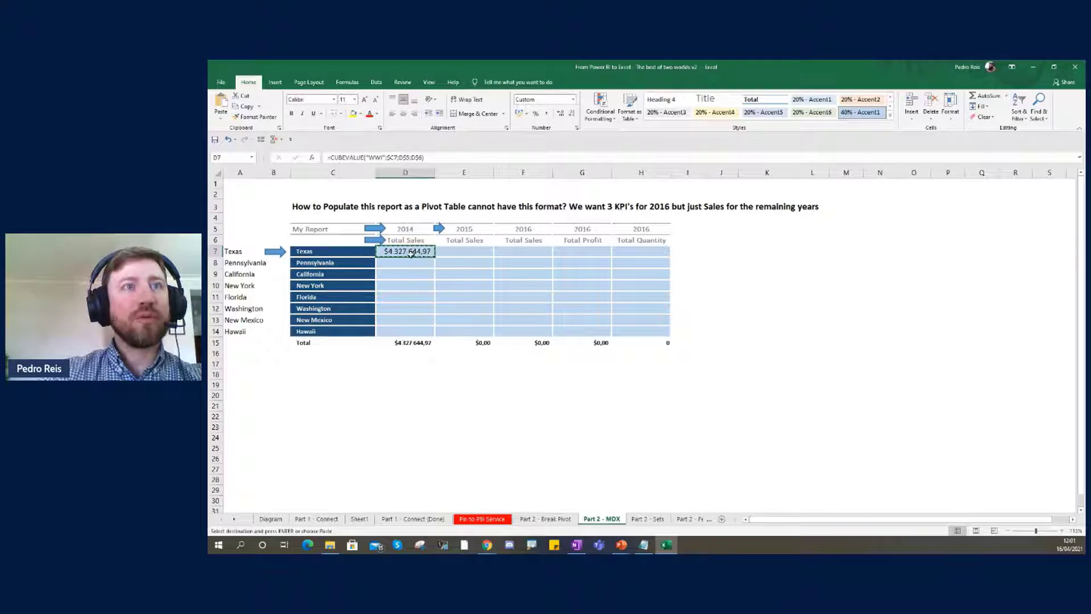
left_click_drag(410, 253, 612, 331)
key("ctrl+v")
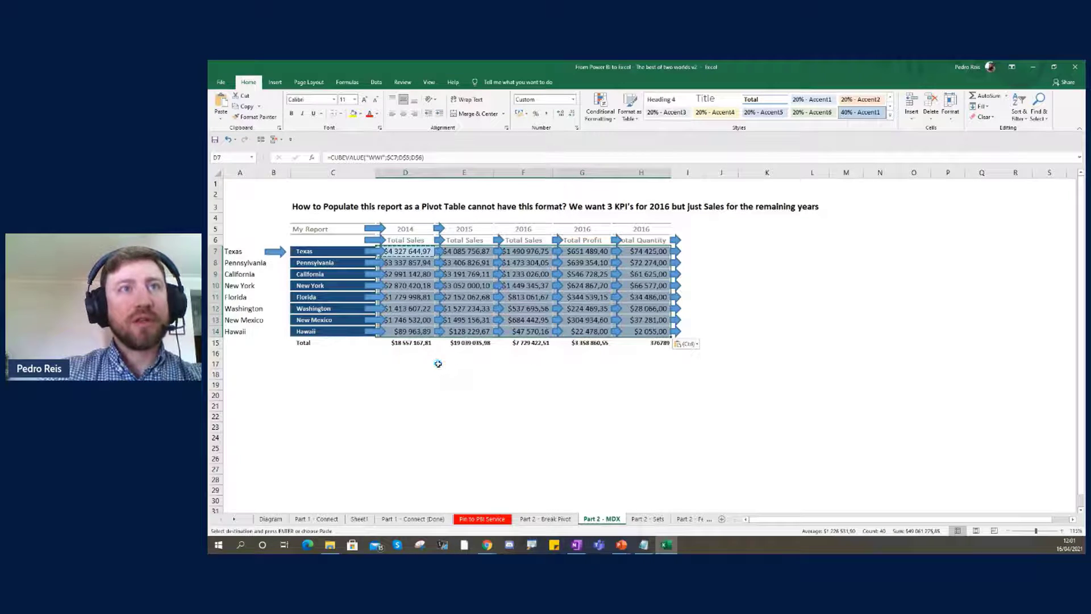
Step: Undo the formula paste across the report body and move the arrow shape beside D6 clear of cell D7
key("ctrl+z")
left_click(421, 375)
left_click(373, 242)
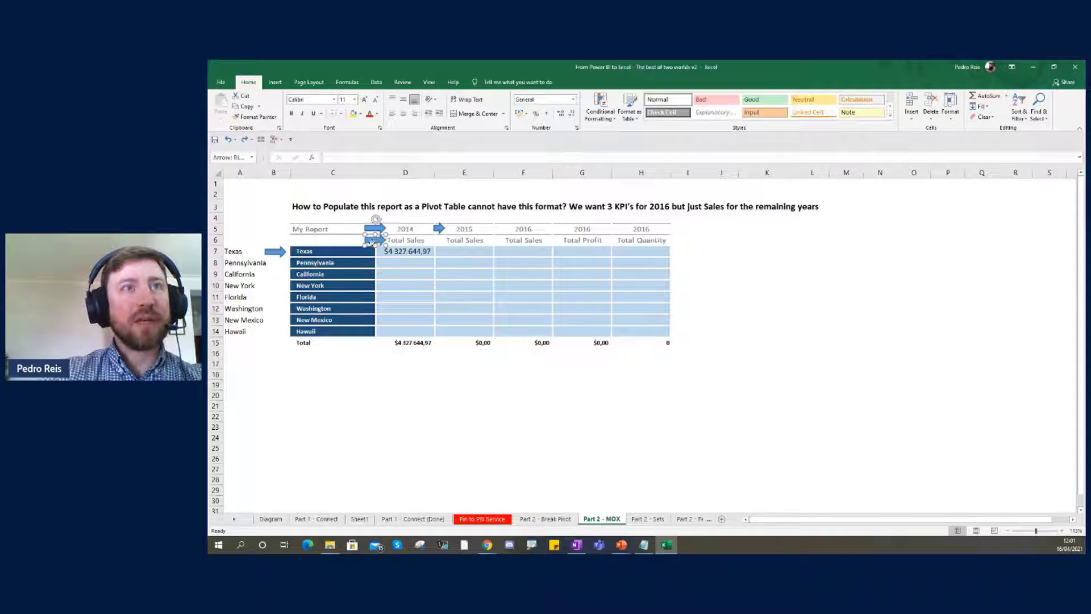
Step: Copy only the D7 CUBEVALUE cell, paste it over D7:H14 again, and check the resulting formula in H14
left_click(406, 250)
key("ctrl+c")
left_click_drag(406, 250, 629, 328)
key("ctrl+v")
left_click(460, 384)
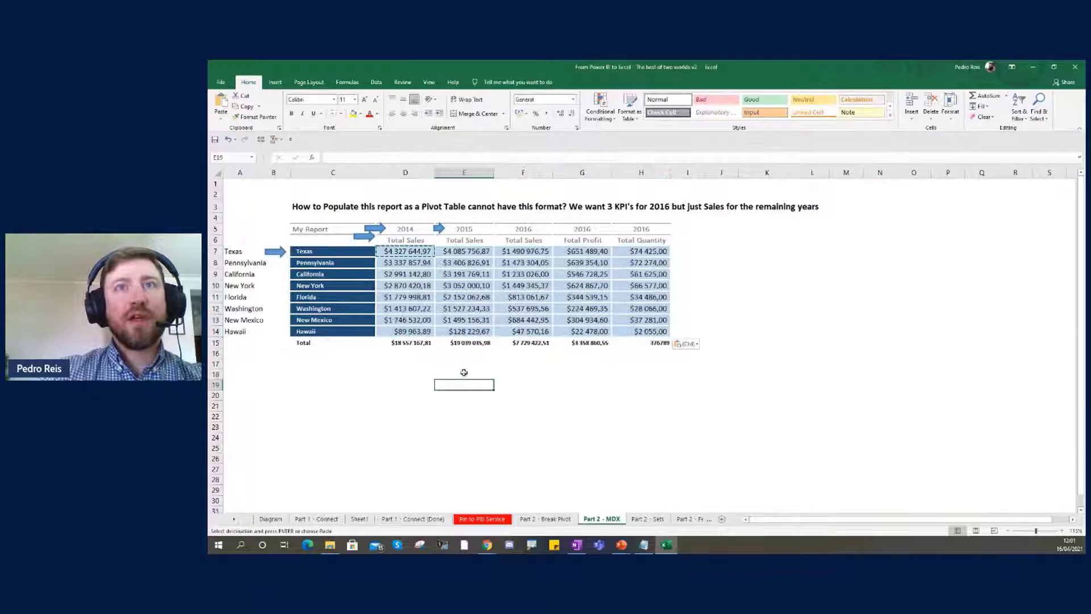
key("Escape")
left_click(649, 331)
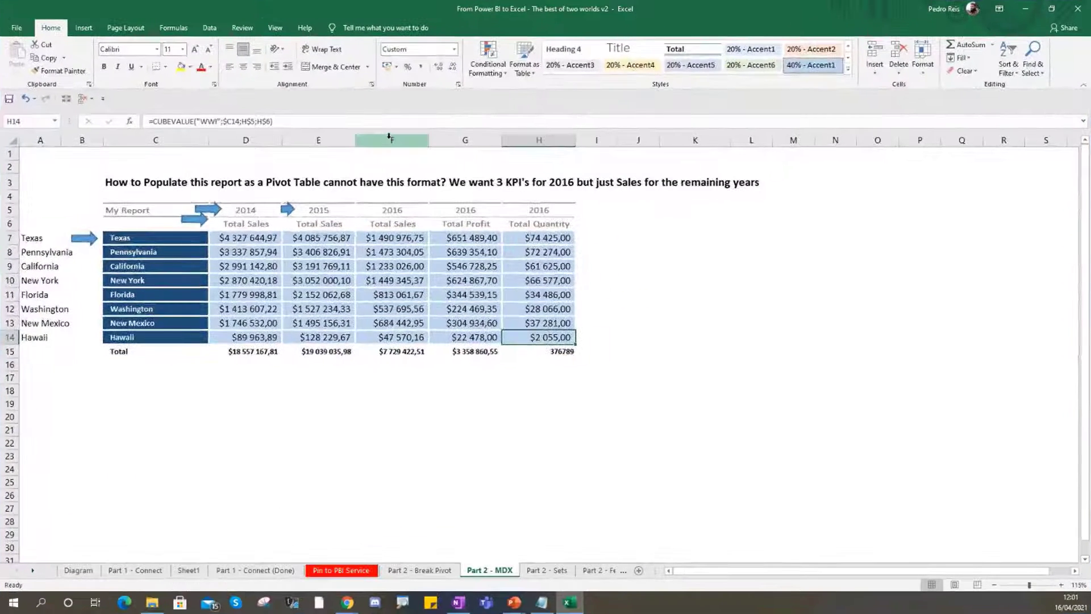
Step: Insert a blank column between the 2016 Total Sales and Total Profit columns and narrow it
left_click(392, 228)
left_click_drag(302, 226, 398, 240)
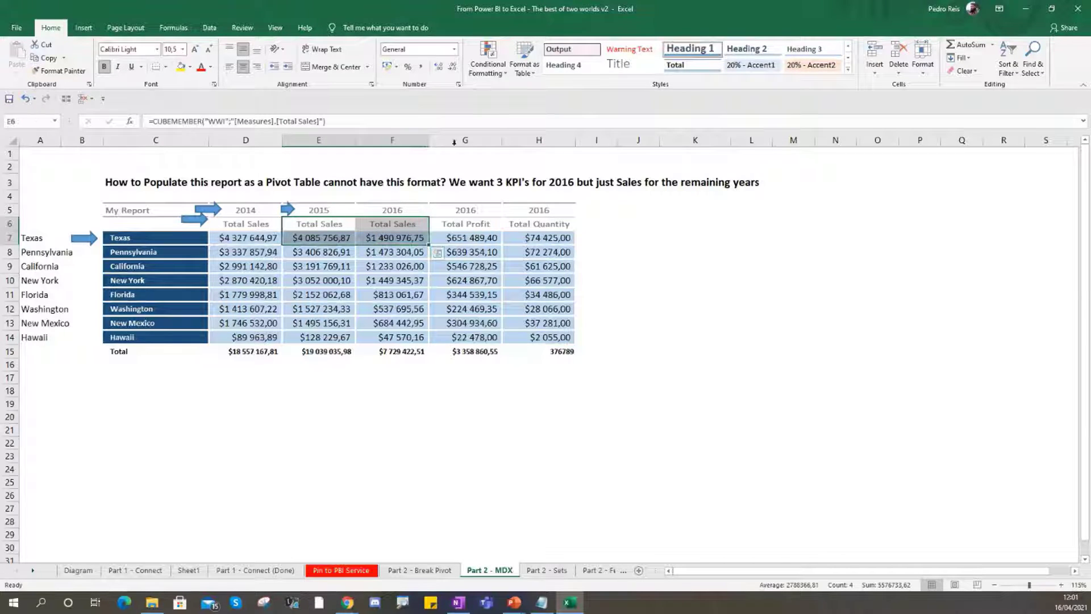
right_click(463, 140)
left_click(497, 221)
left_click(457, 237)
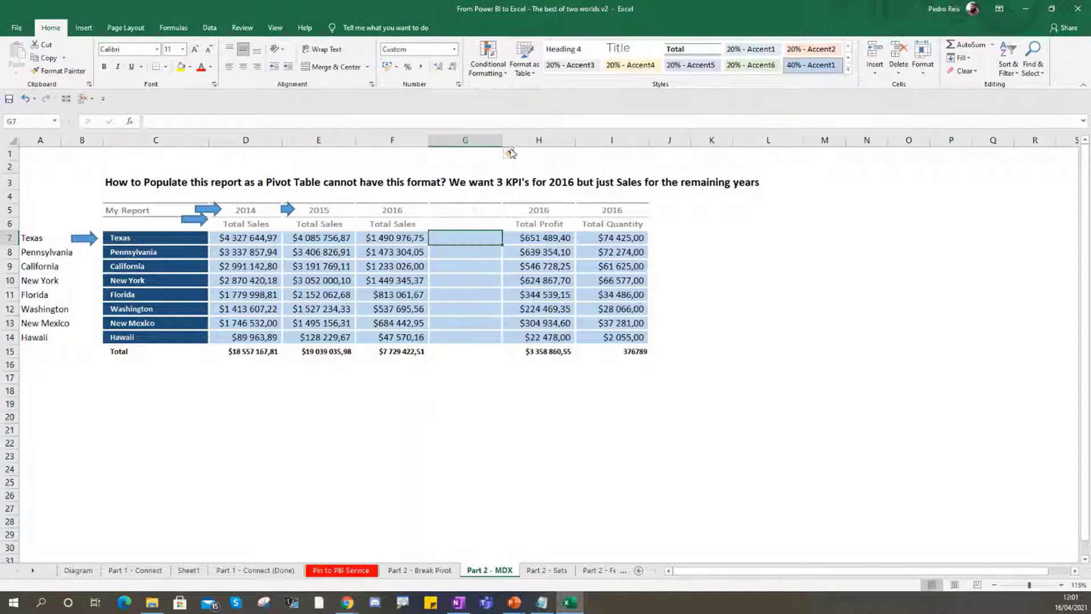
Step: Enter the growth formula =F7/E7-1 in G7 to compare 2016 sales with 2015
type("=")
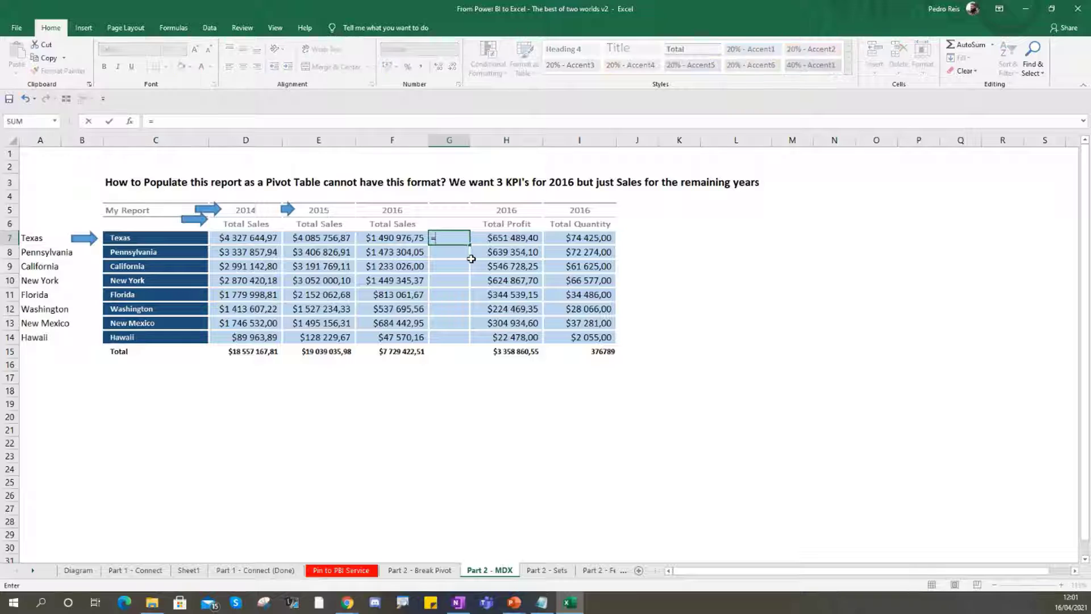
key("Left")
type("/")
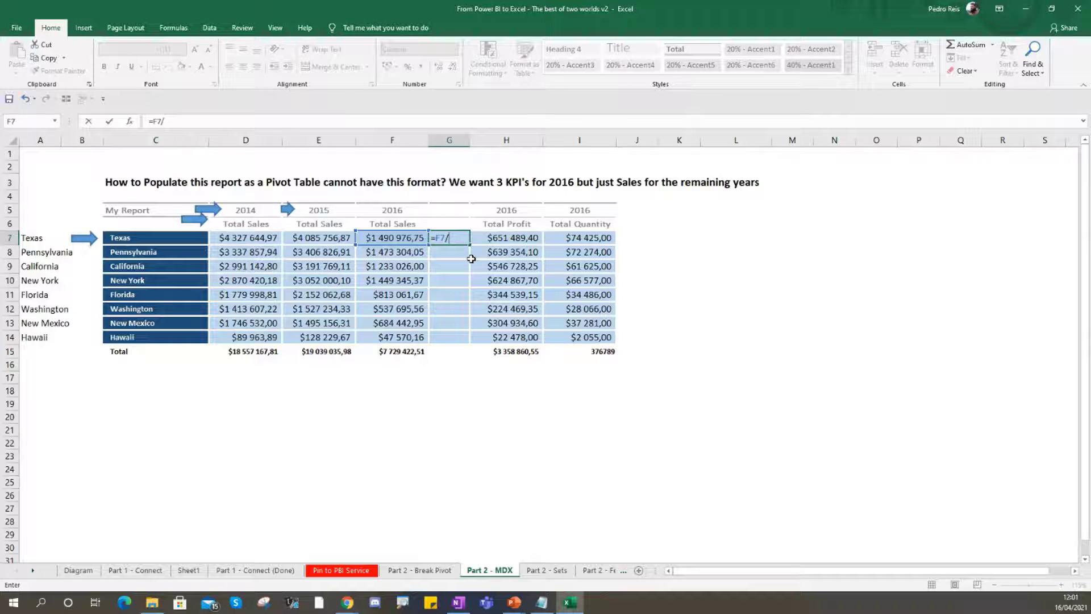
key("Left")
key("Left")
type("-1")
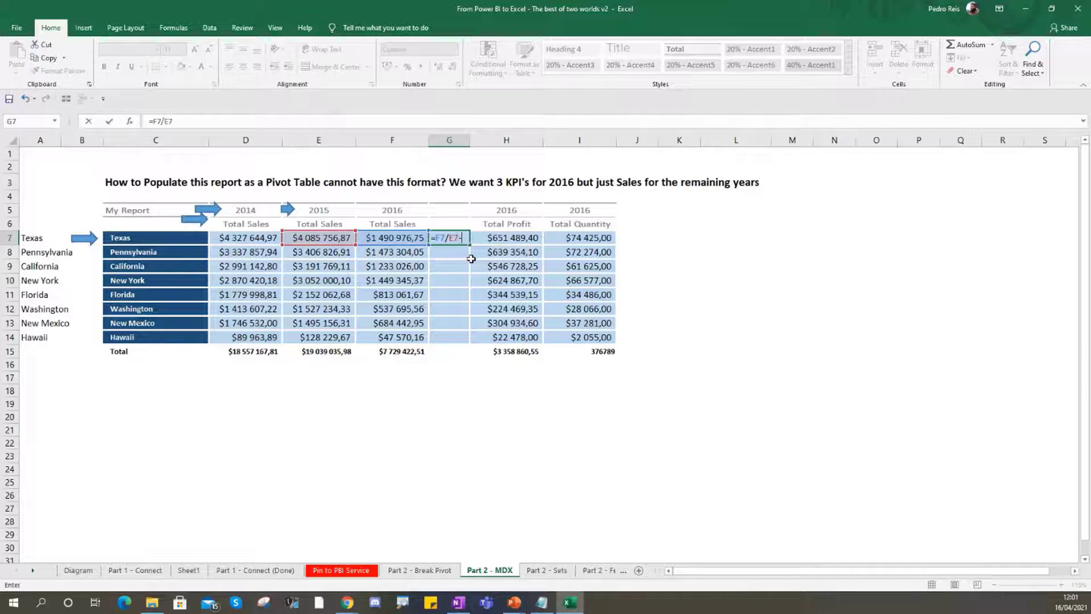
key("Return")
Step: Format G7 as a percentage and fill its formula down to G14
left_click(443, 238)
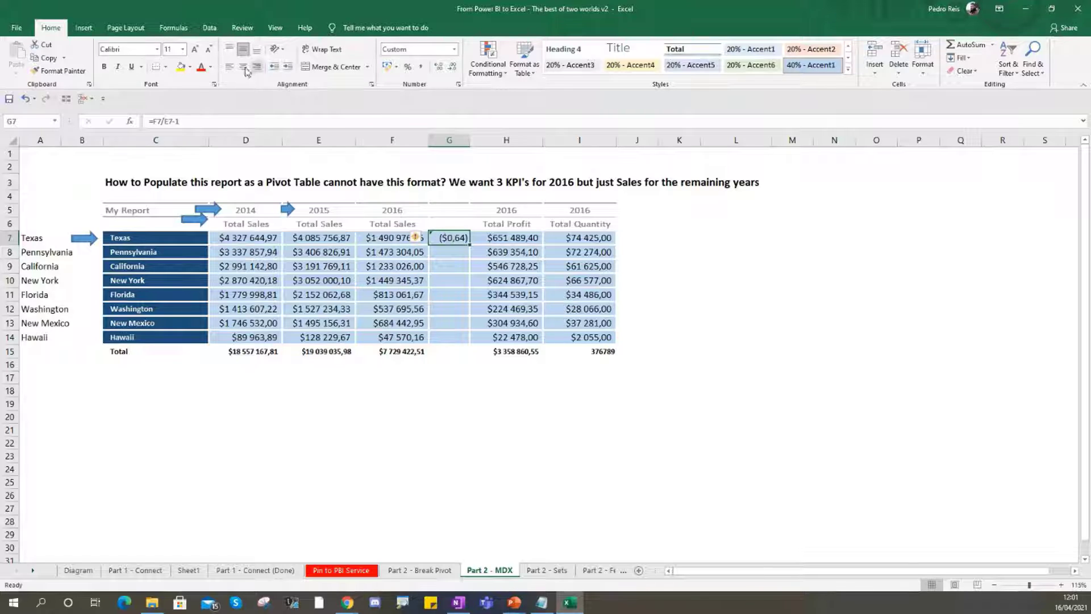
left_click(408, 67)
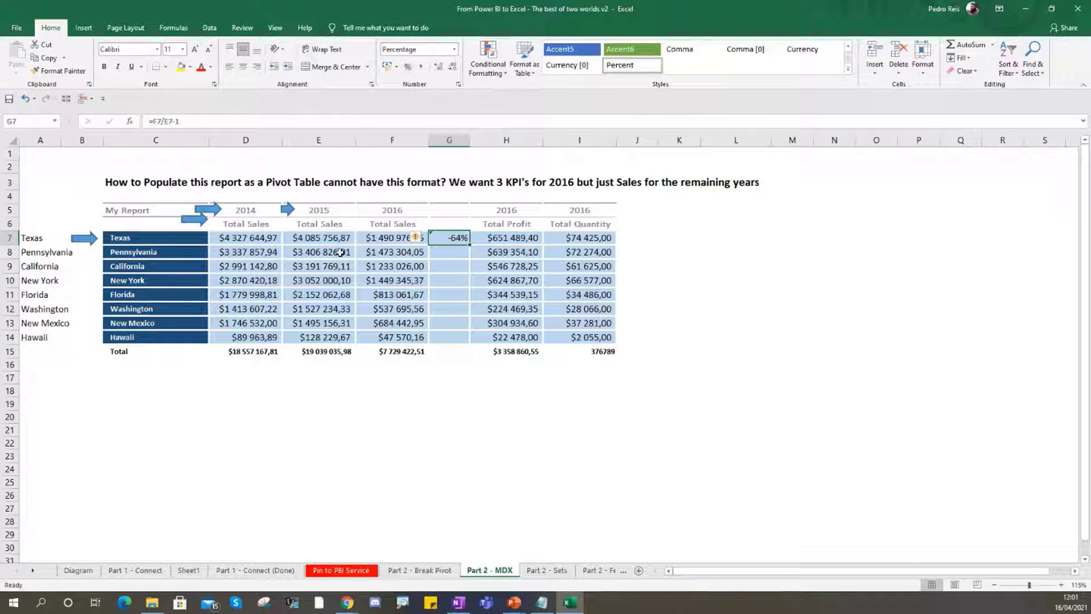
double_click(469, 246)
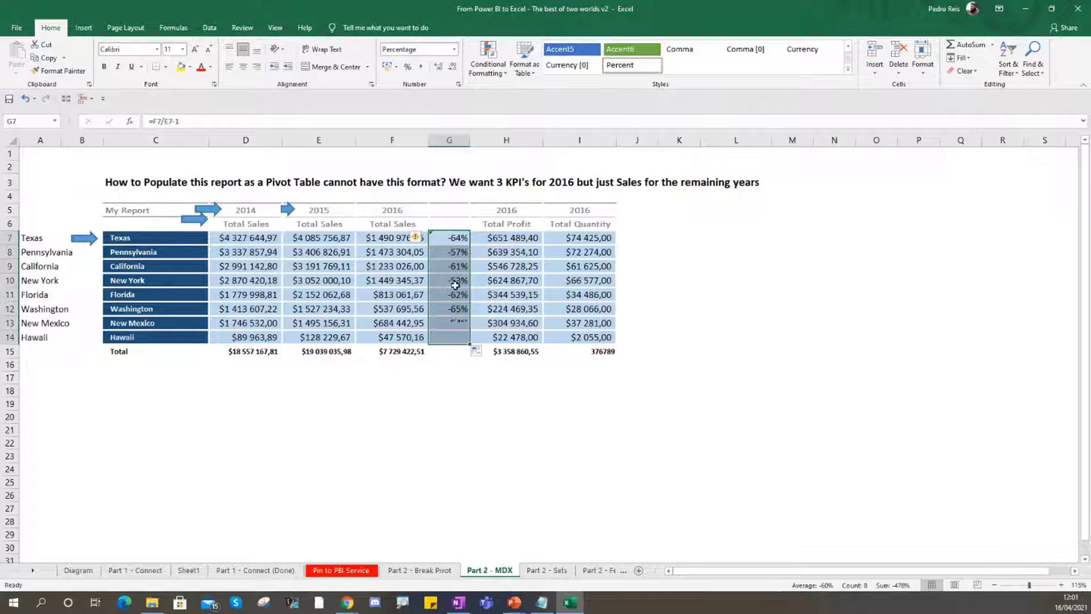
left_click(387, 381)
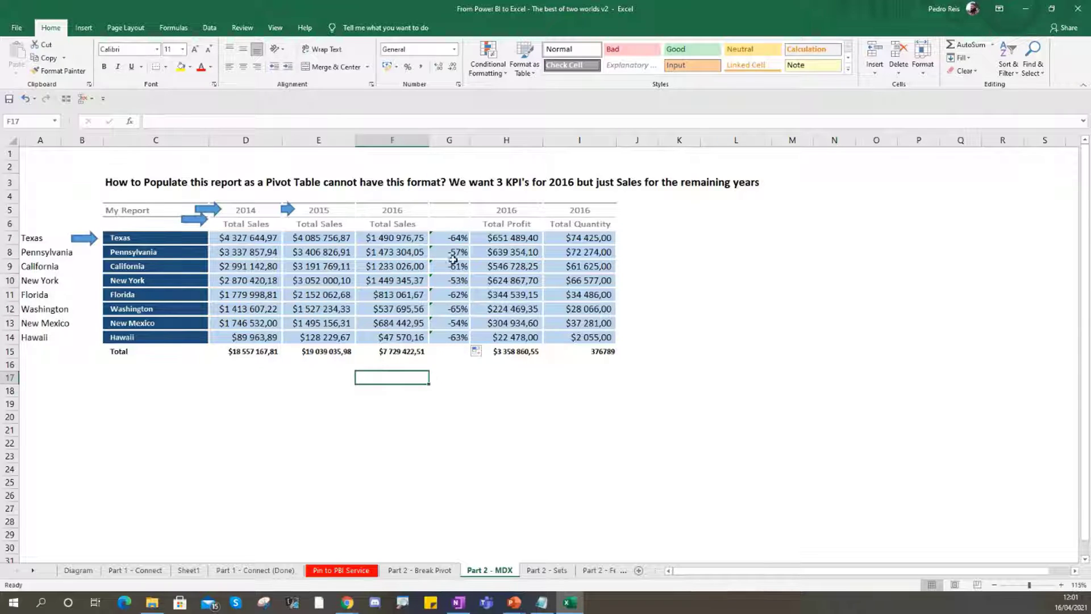
Step: Apply red gradient data bars to the growth percentages in G7:G14 and narrow column G further
left_click_drag(449, 237, 449, 337)
left_click(383, 392)
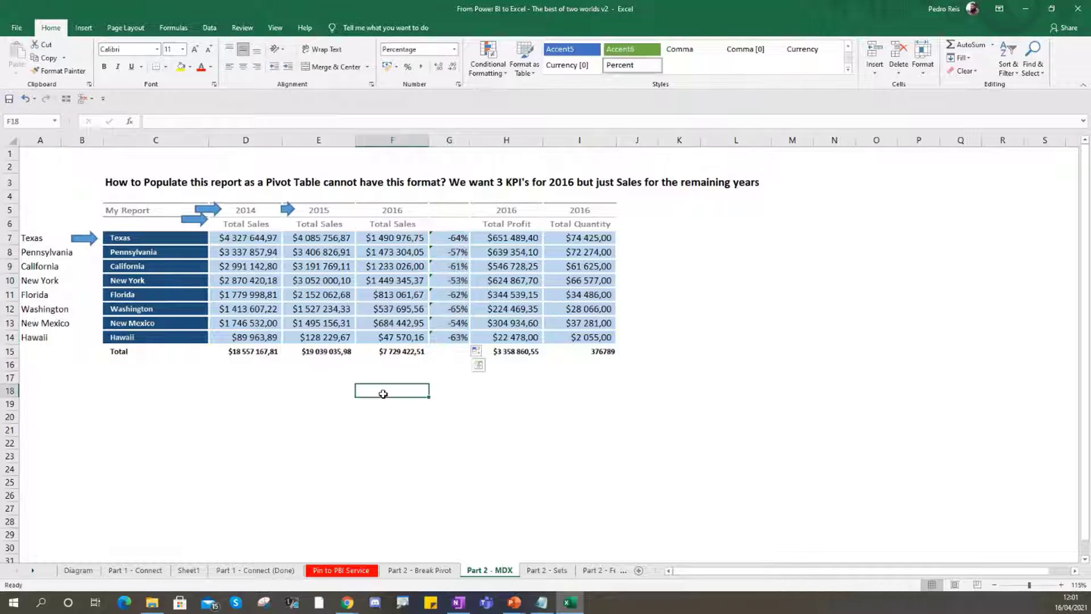
left_click(447, 242)
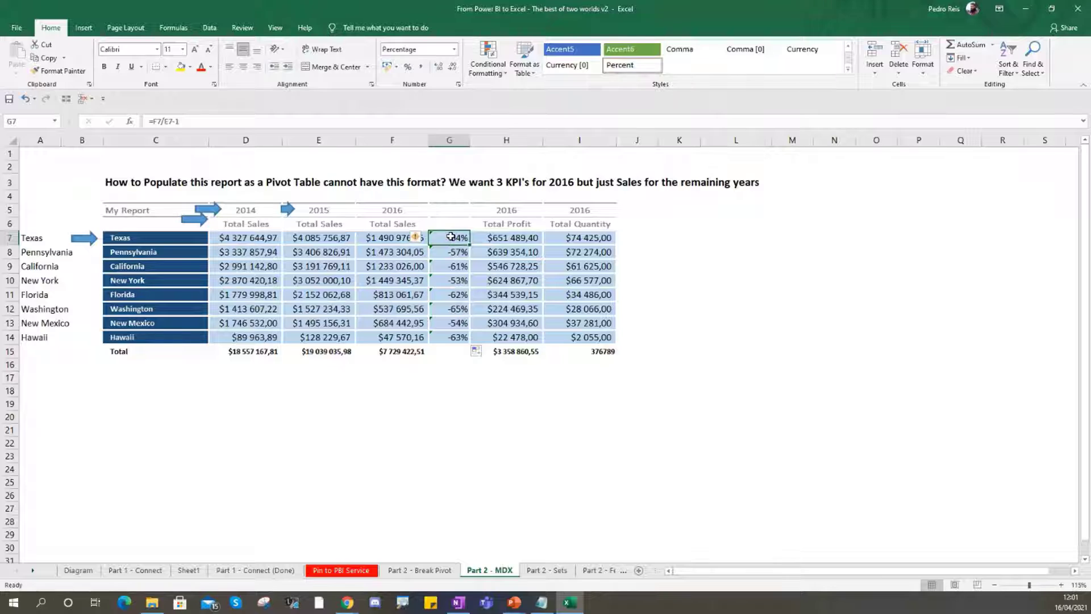
left_click_drag(450, 237, 450, 337)
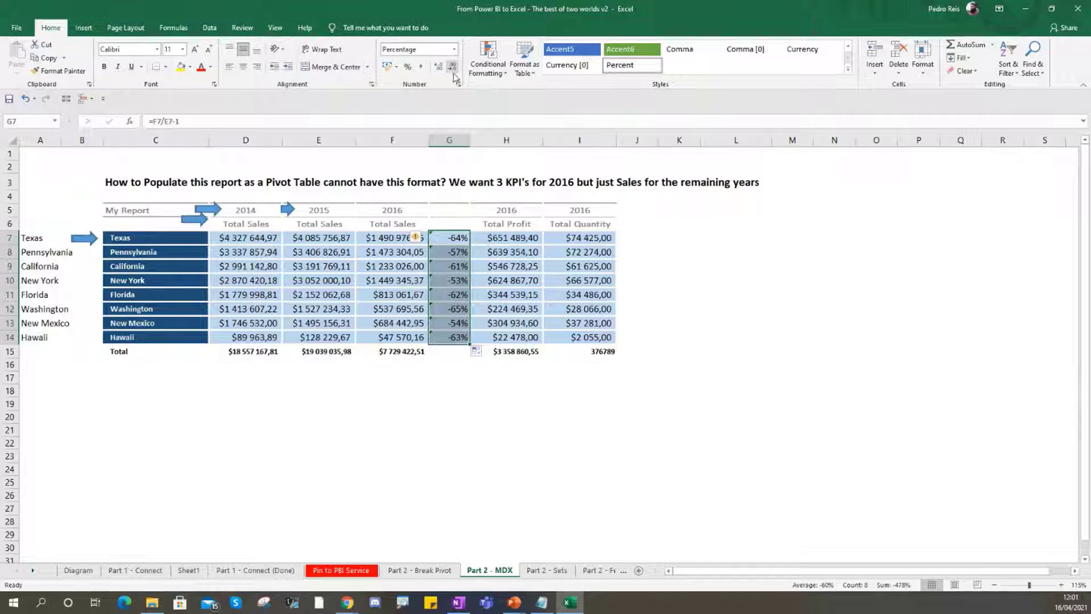
left_click(487, 64)
mouse_move(530, 145)
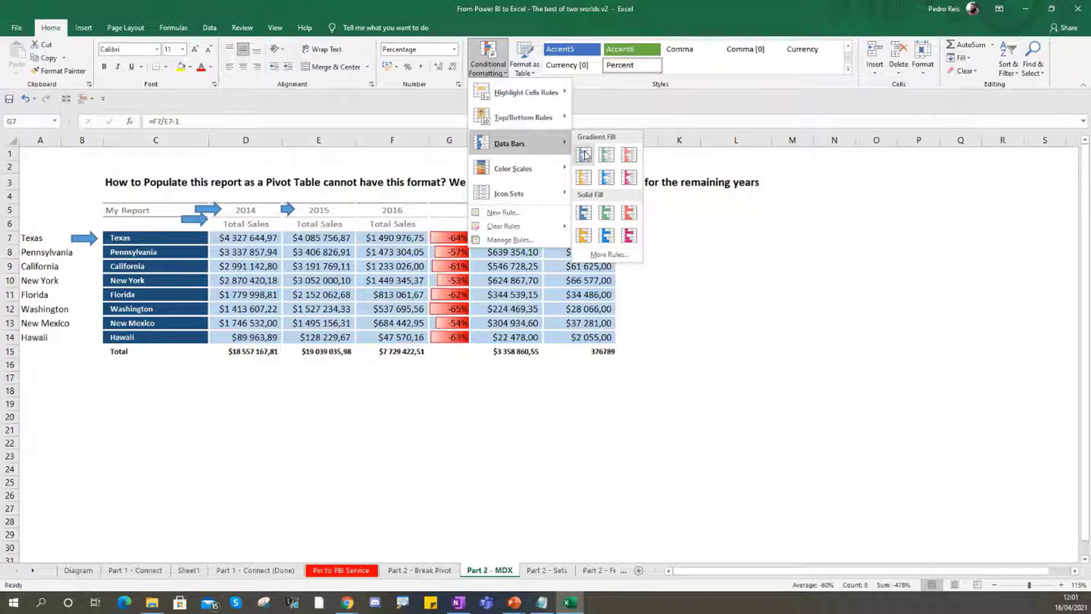
left_click(629, 155)
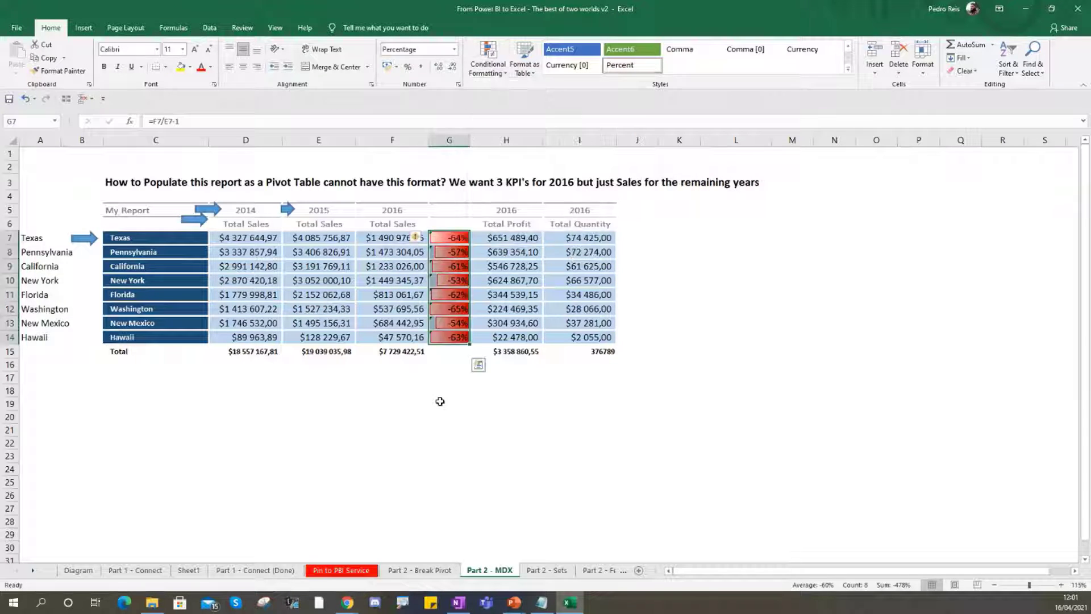
left_click(434, 405)
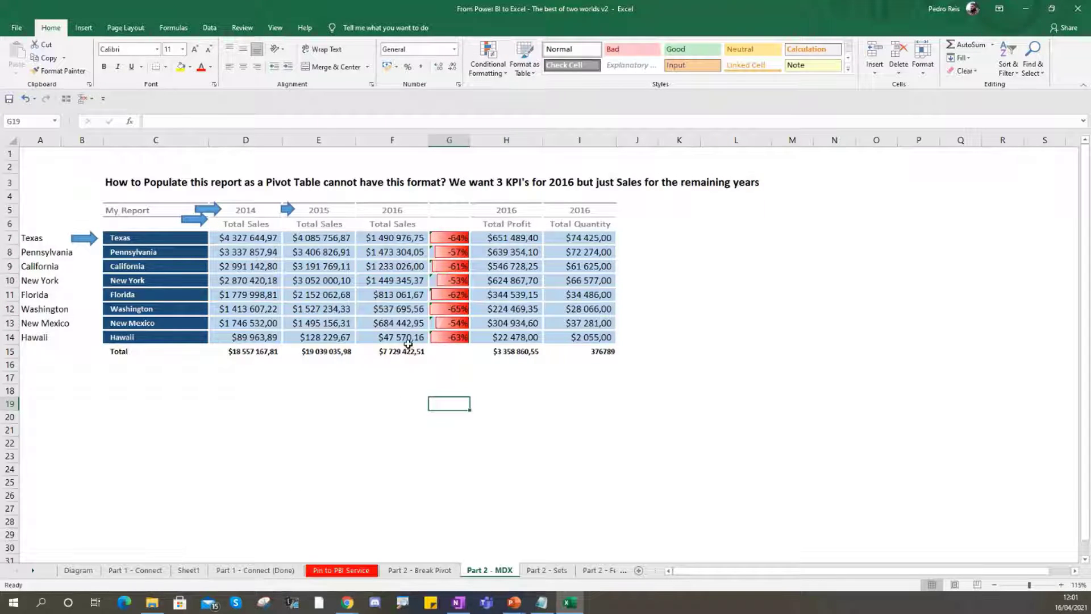
left_click_drag(470, 140, 459, 140)
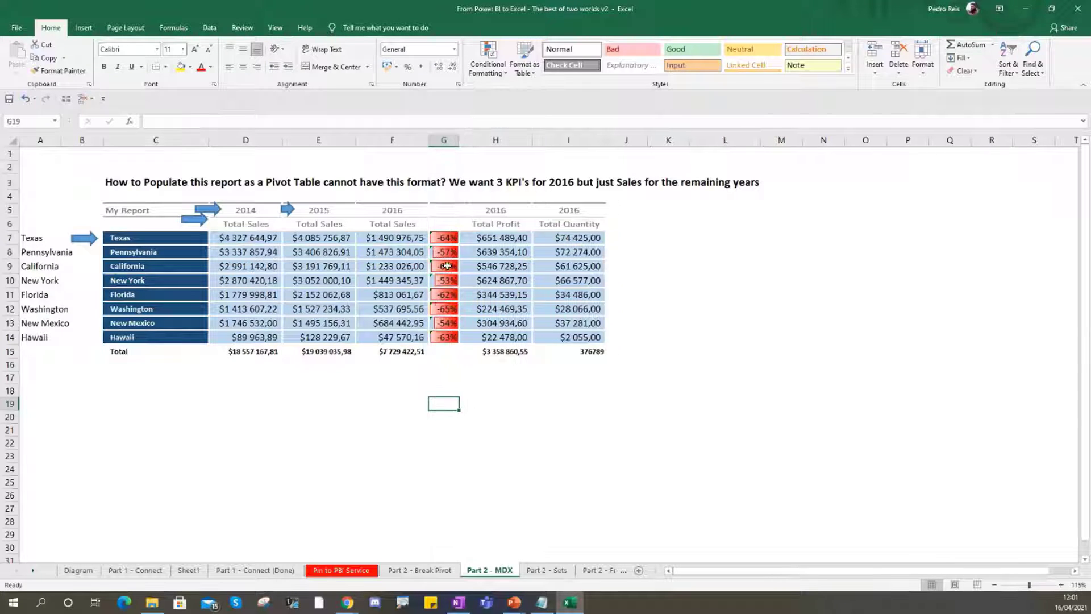
left_click(336, 442)
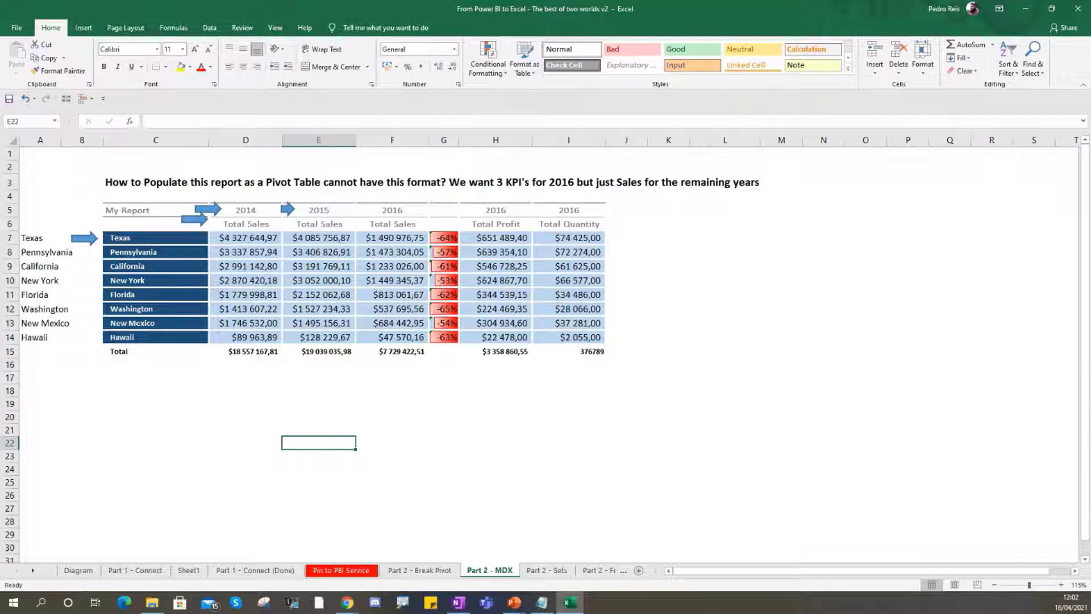
Step: Switch to the PowerPoint slide show at the Breaking a Pivot slide
key("alt+Tab")
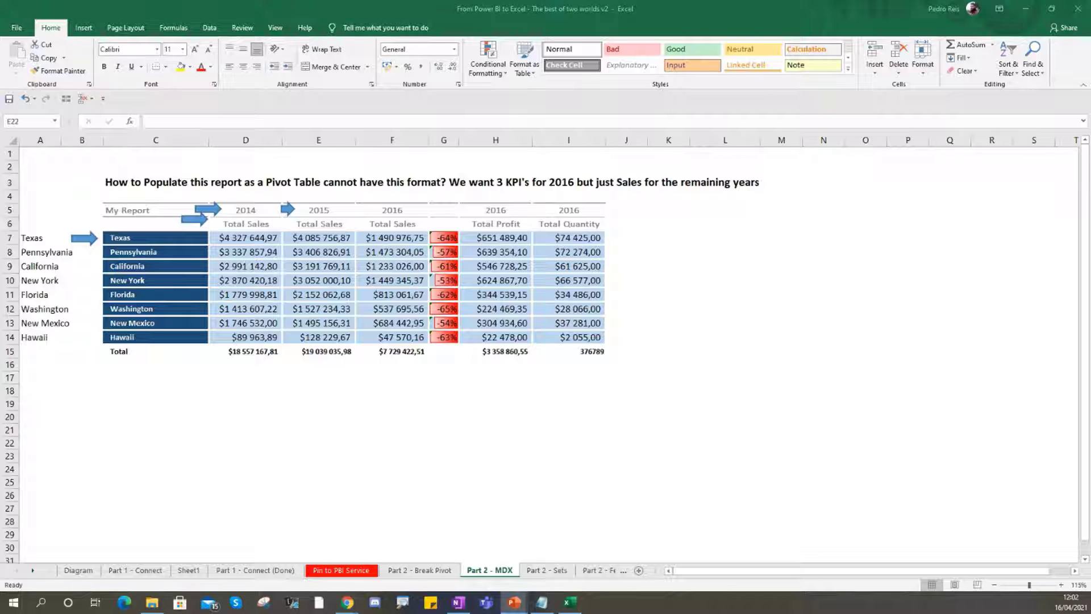
left_click(501, 556)
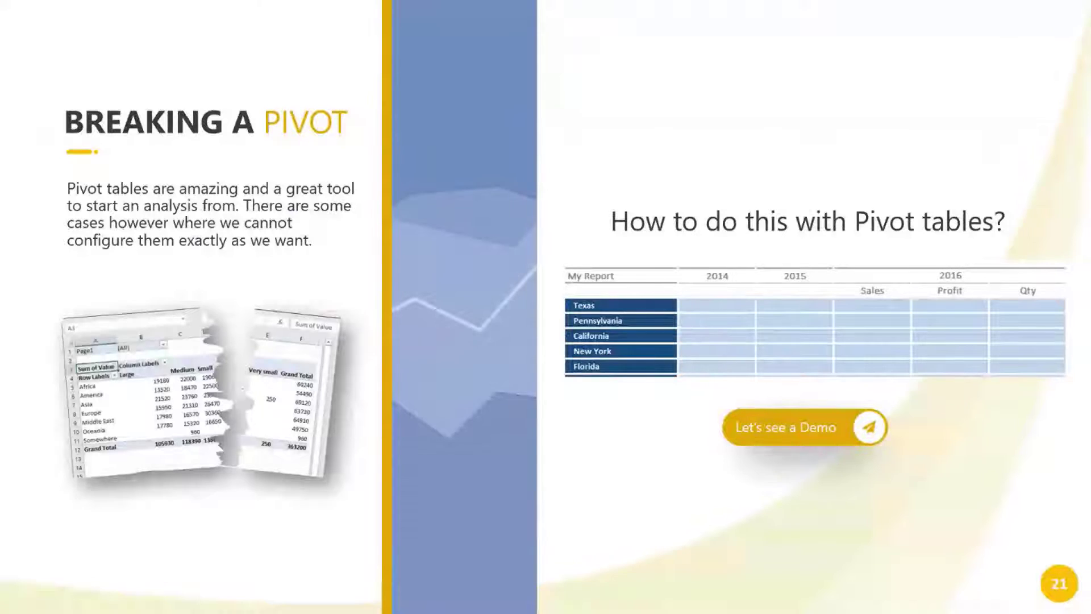
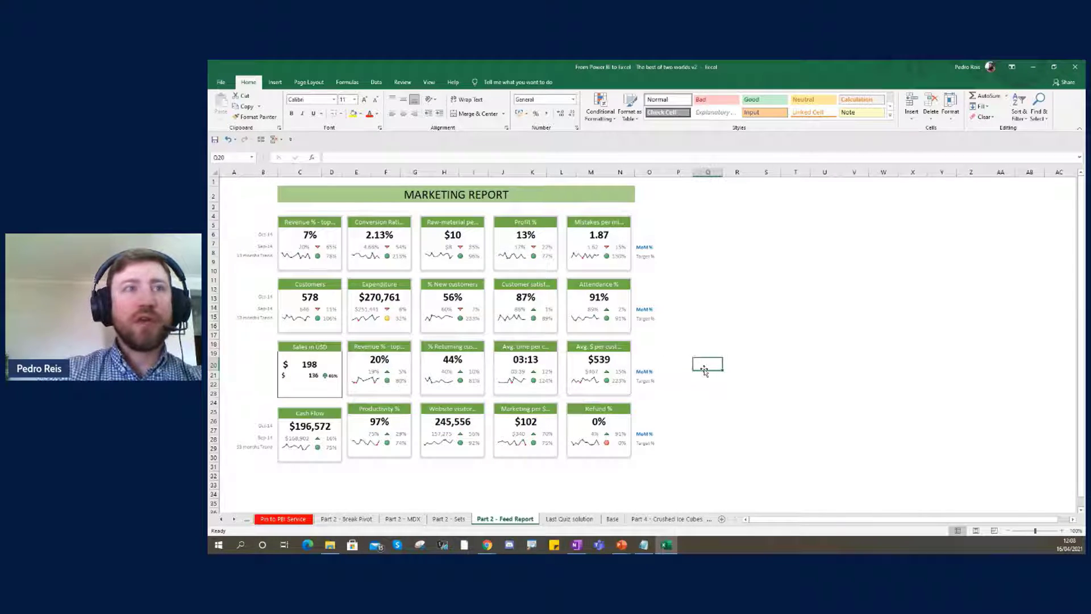
Step: Replace the Sales in USD value in C20 of the marketing report with the start of a CUBEVALUE formula using the "WWI" connection
left_click(307, 363)
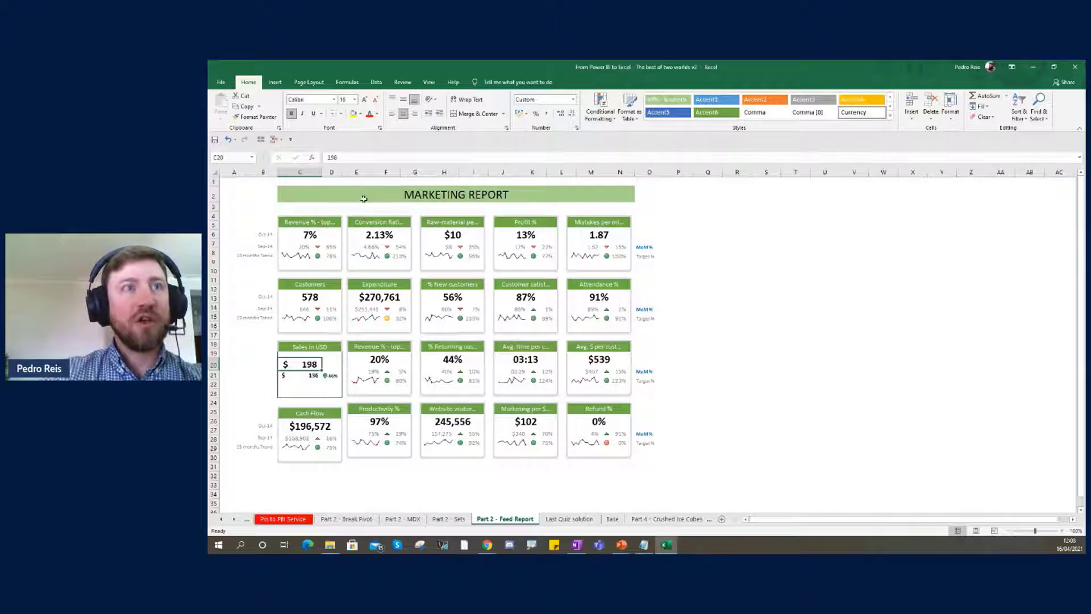
double_click(331, 158)
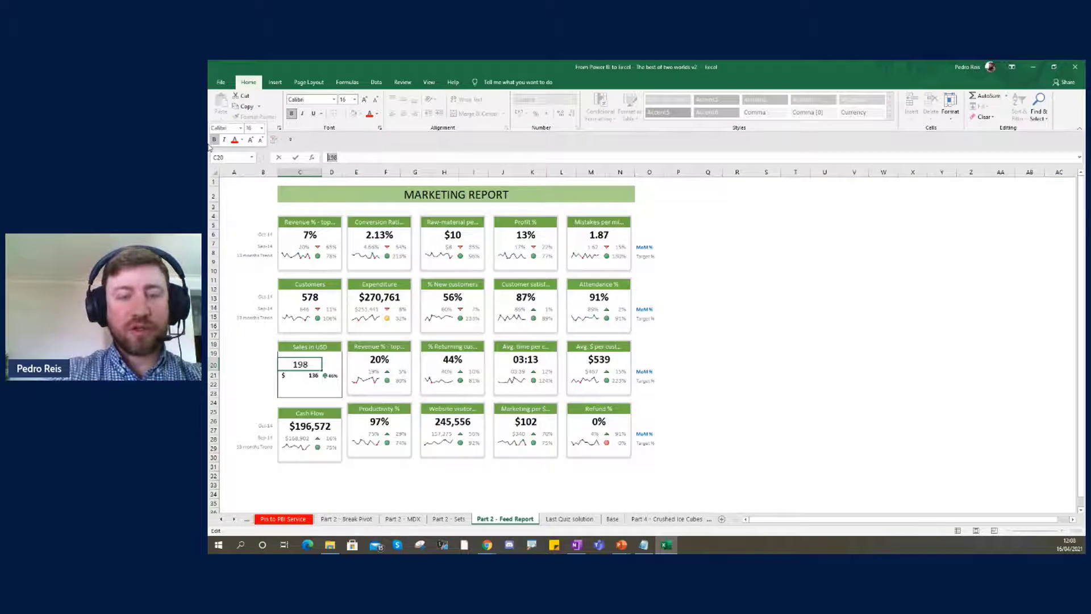
type("=")
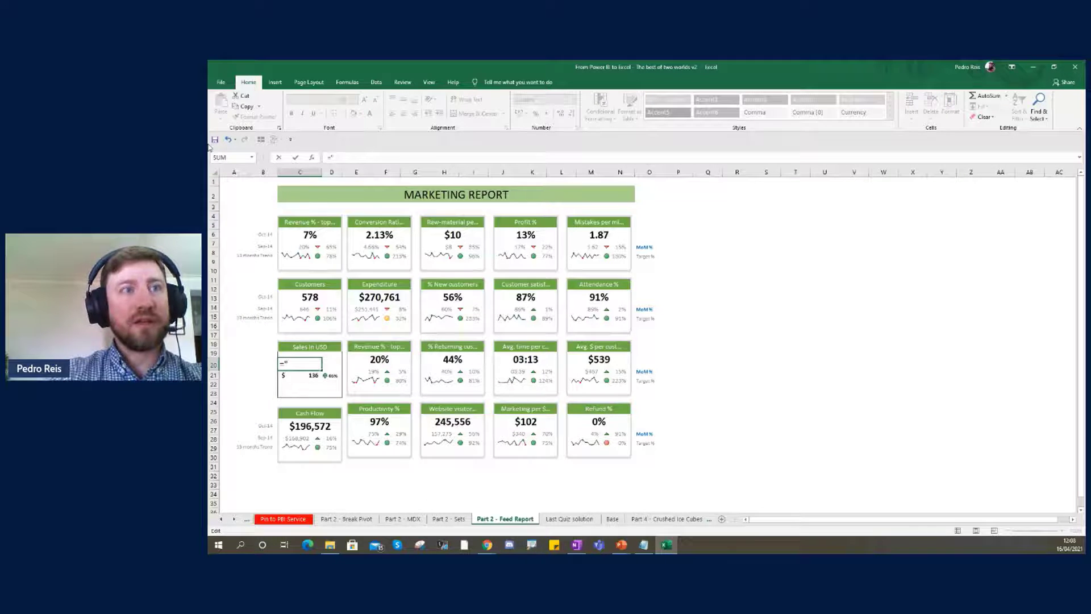
type("cu")
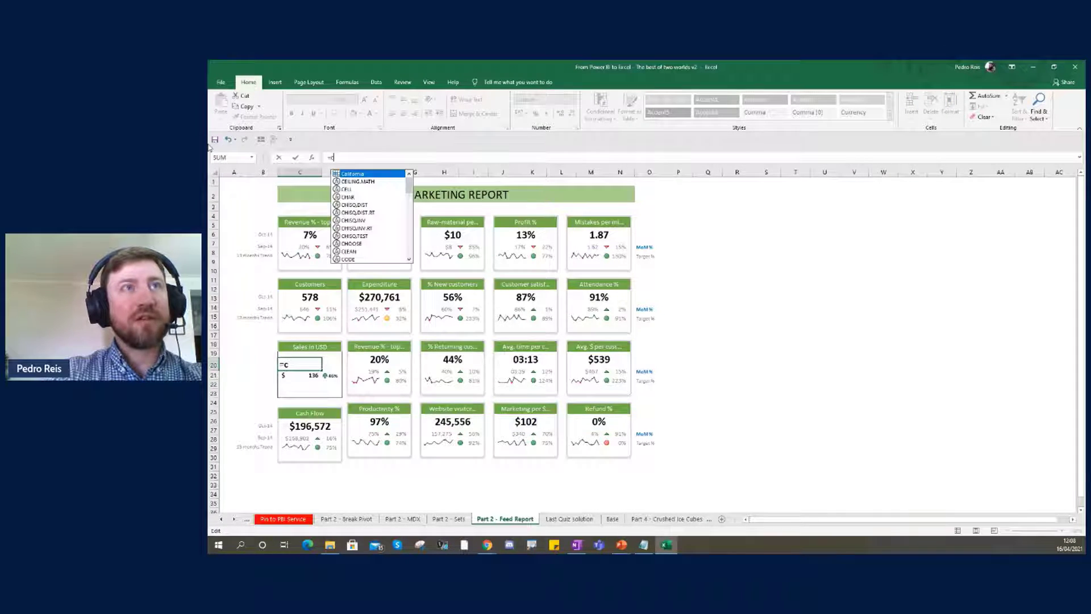
key("Down")
key("Down")
key("Down")
key("Down")
key("Down")
key("Down")
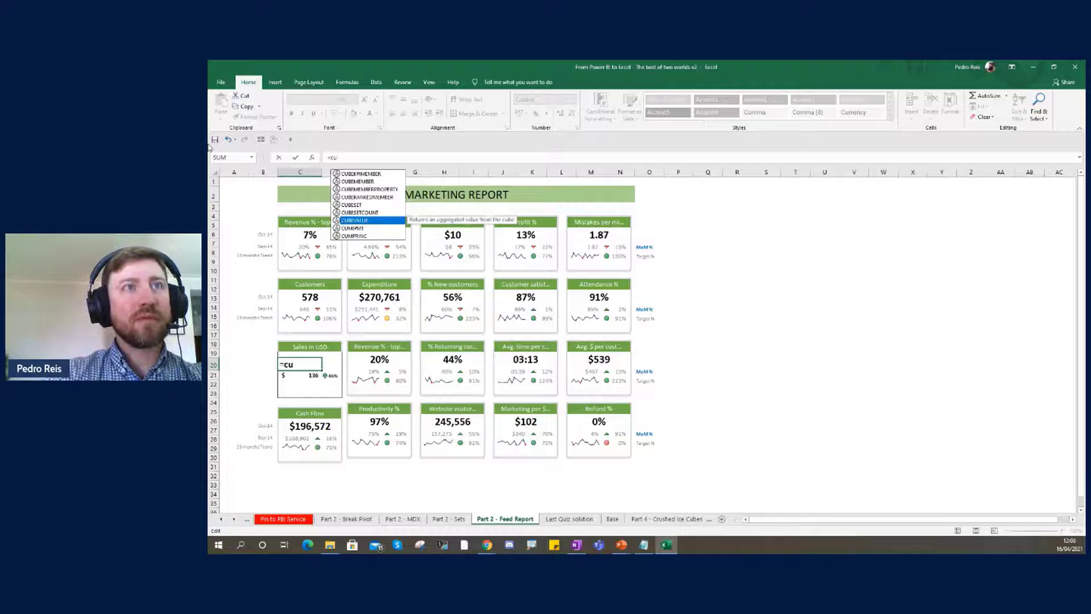
key("Tab")
type("\"")
key("Down")
key("Tab")
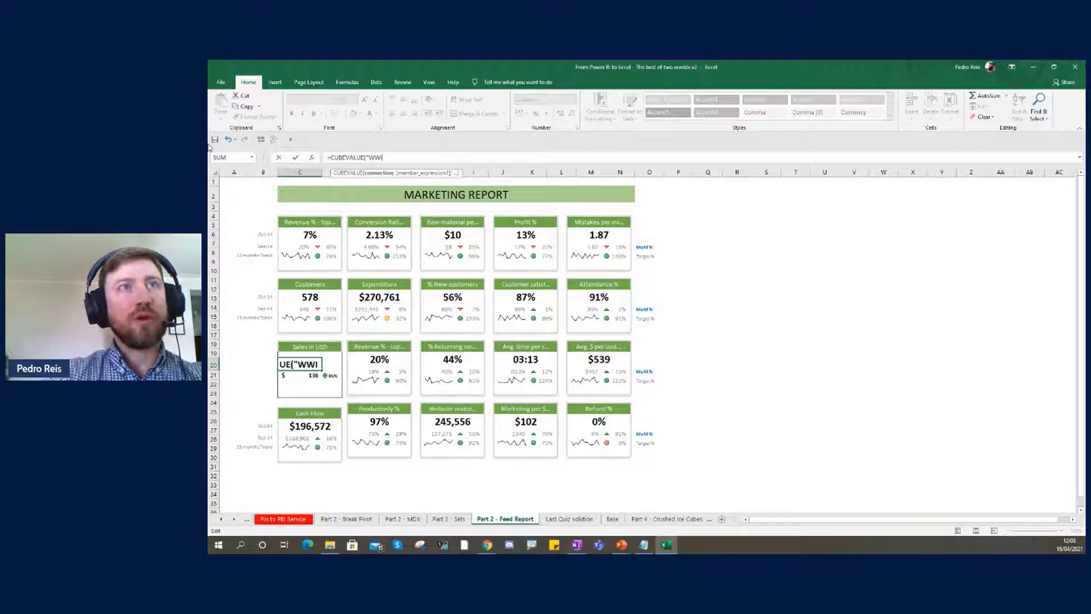
type(";")
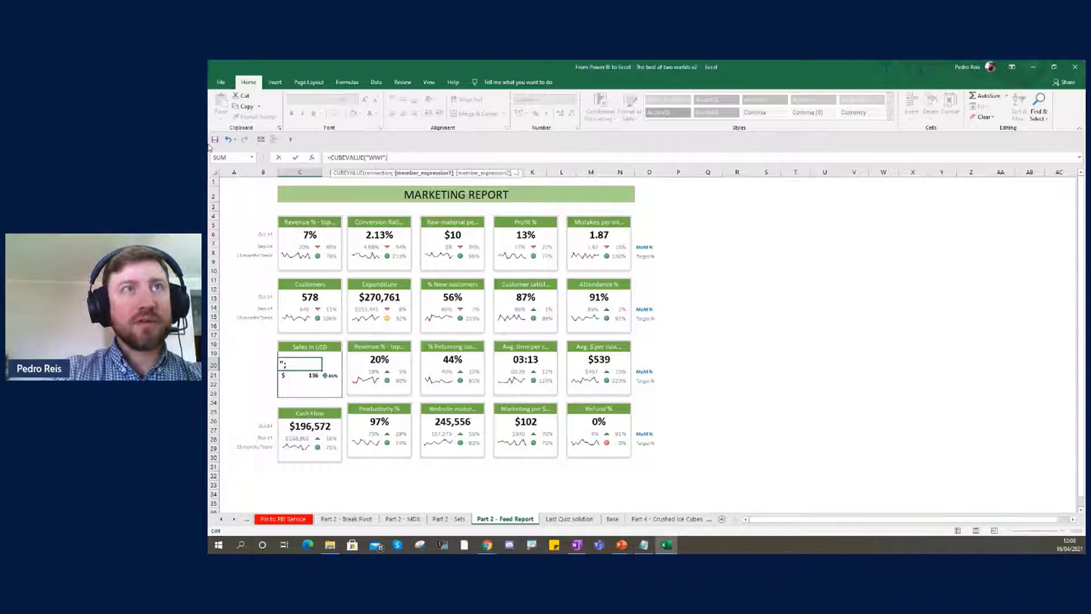
Step: Complete the C20 CUBEVALUE formula with "[Measures].[Total Sales]" as its member expression
type("\"[")
key("Down")
key("Down")
key("Down")
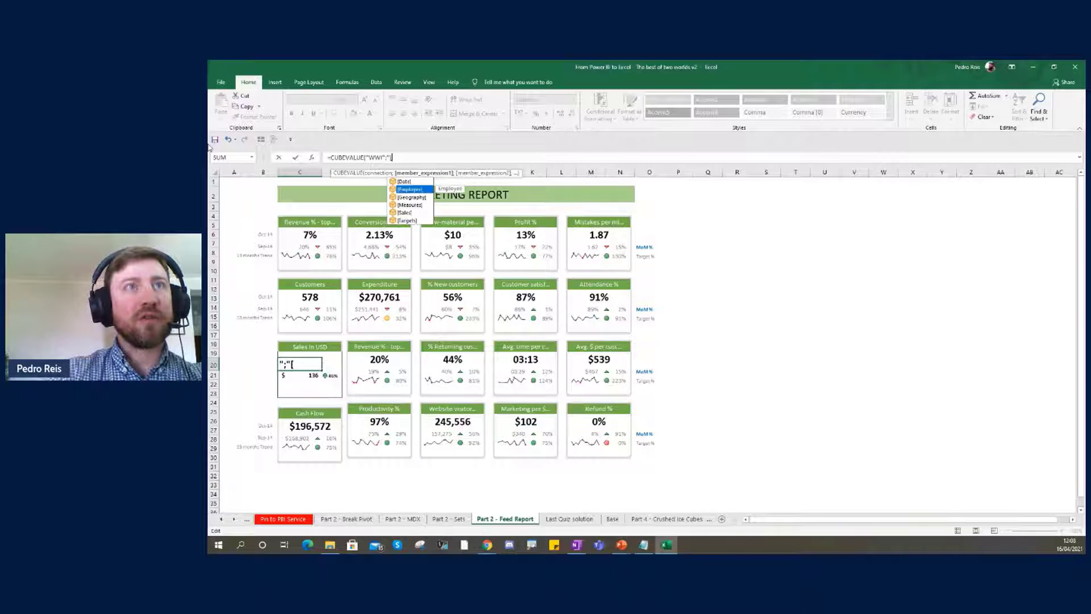
key("Tab")
type(".")
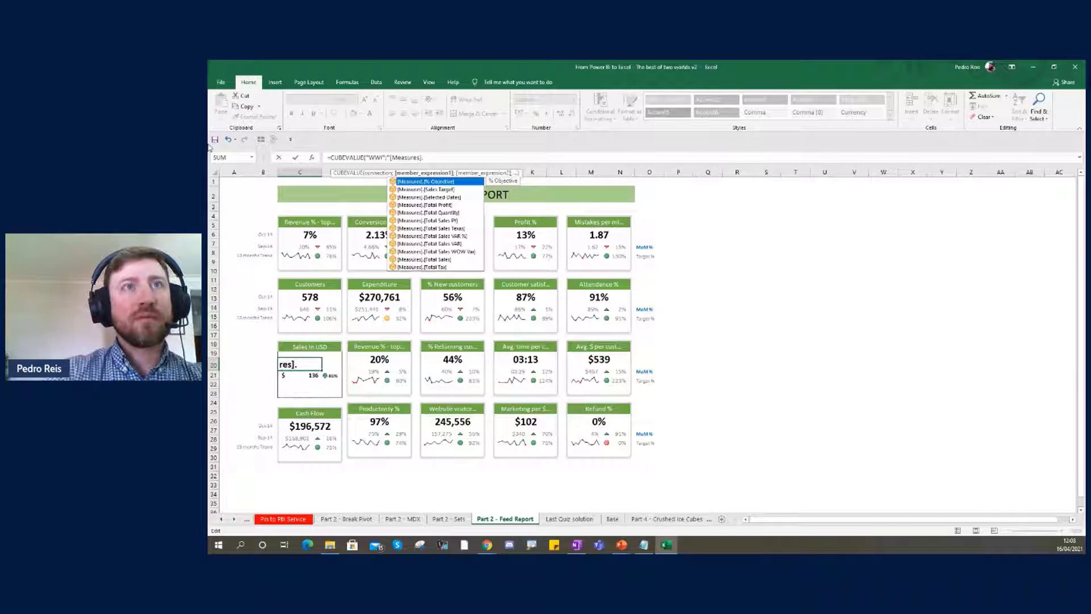
key("Down")
key("Down")
key("Down")
key("Down")
key("Down")
key("Down")
key("Down")
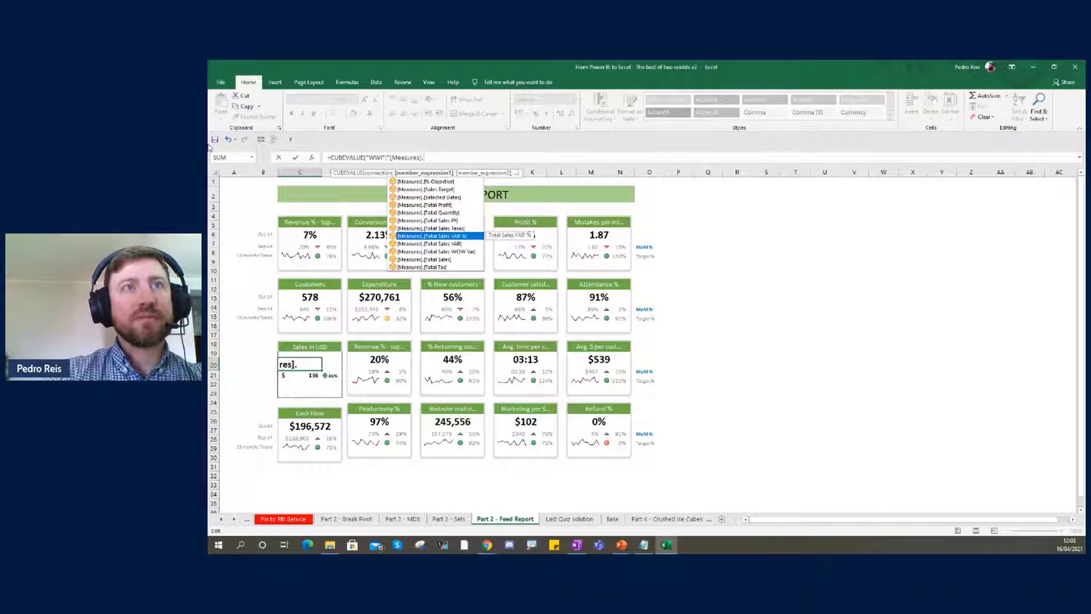
key("Down")
key("Down")
key("Down")
key("Tab")
type(")")
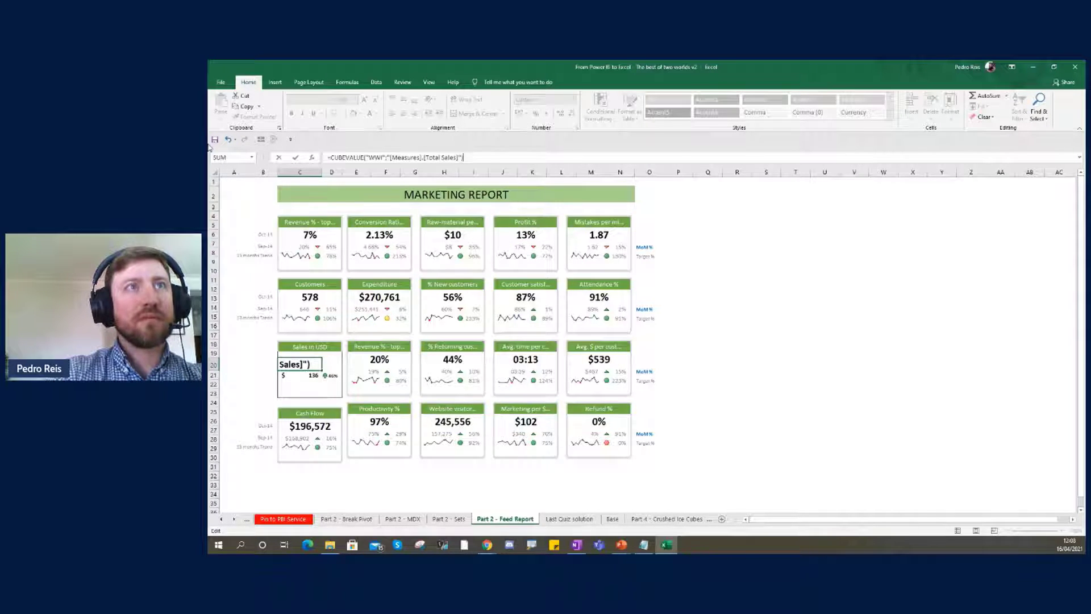
key("Return")
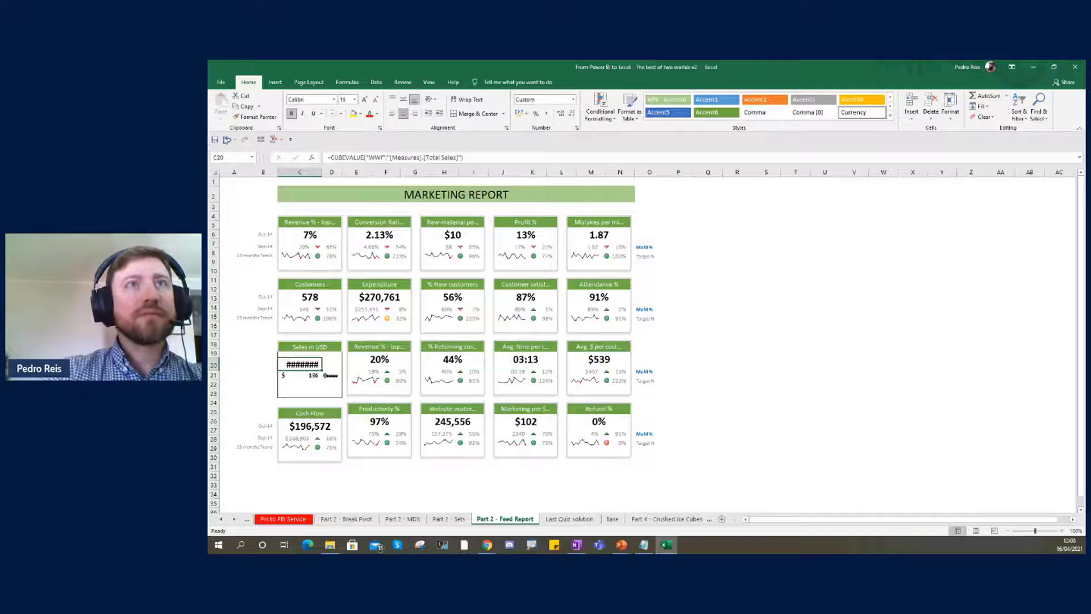
Step: Divide the CUBEVALUE result in C20 of the marketing report by 1000000, keeping the column width as it was
left_click(495, 160)
type("/10000")
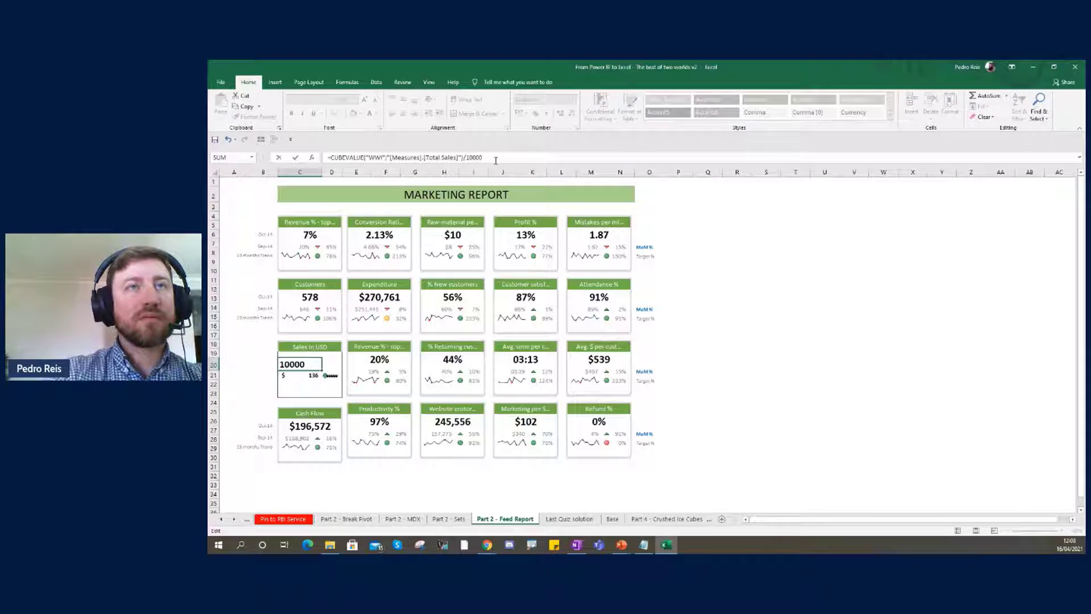
key("BackSpace")
key("Return")
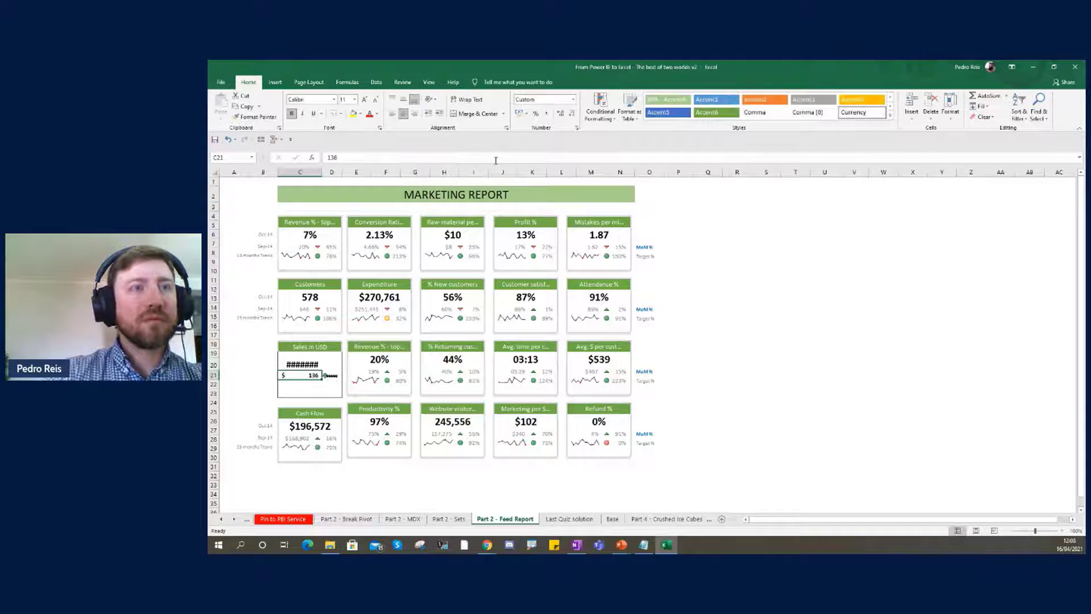
double_click(322, 175)
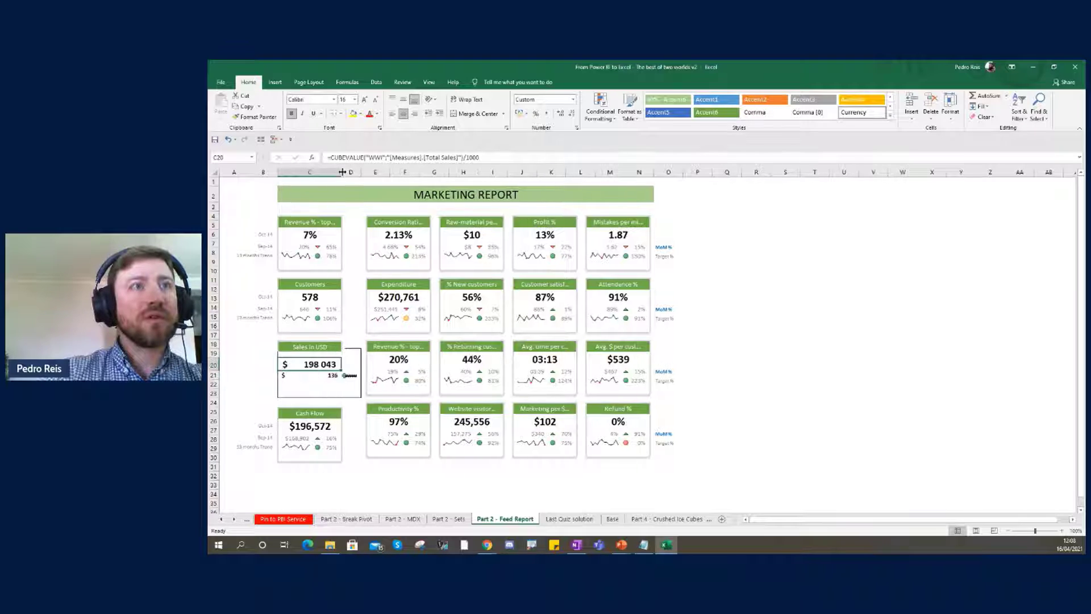
key("ctrl+z")
left_click(490, 156)
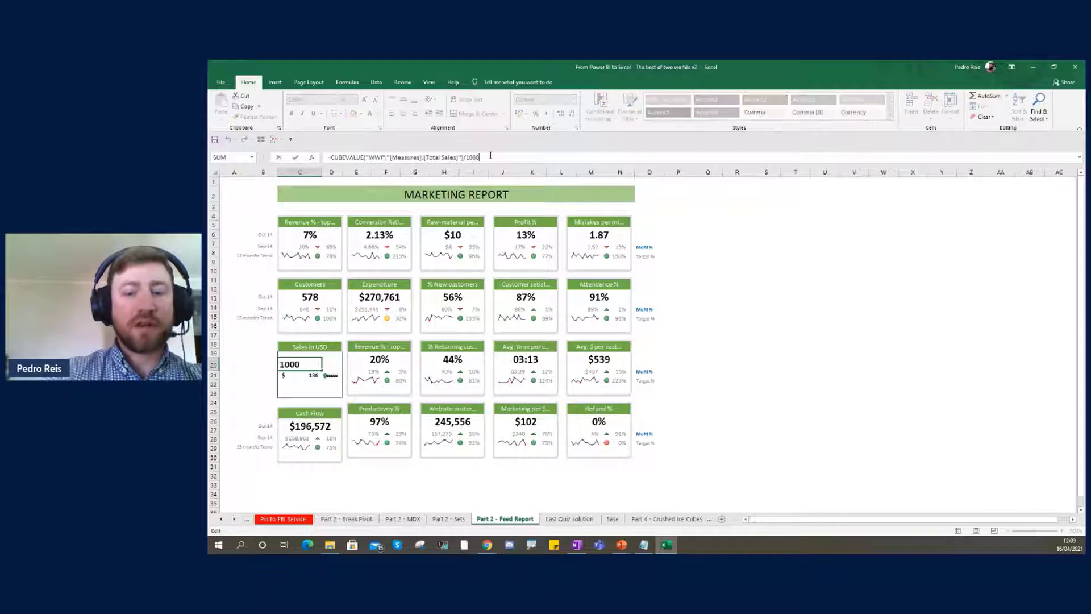
type("000")
key("Return")
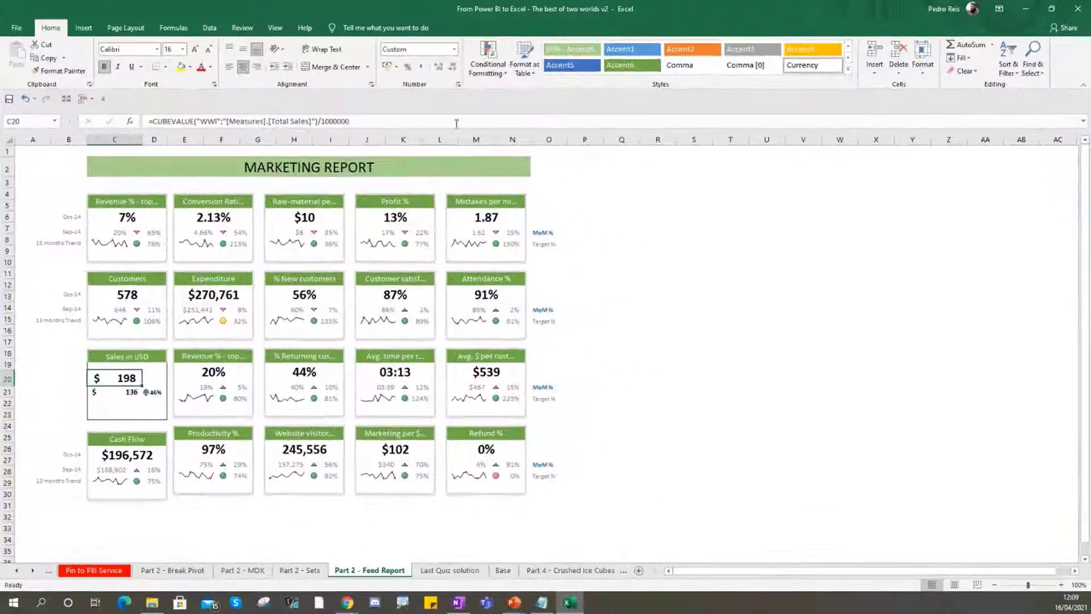
Step: Copy the C20 formula into C21 without its formatting and change its measure to Total Sales PY
key("ctrl+c")
left_click(113, 393)
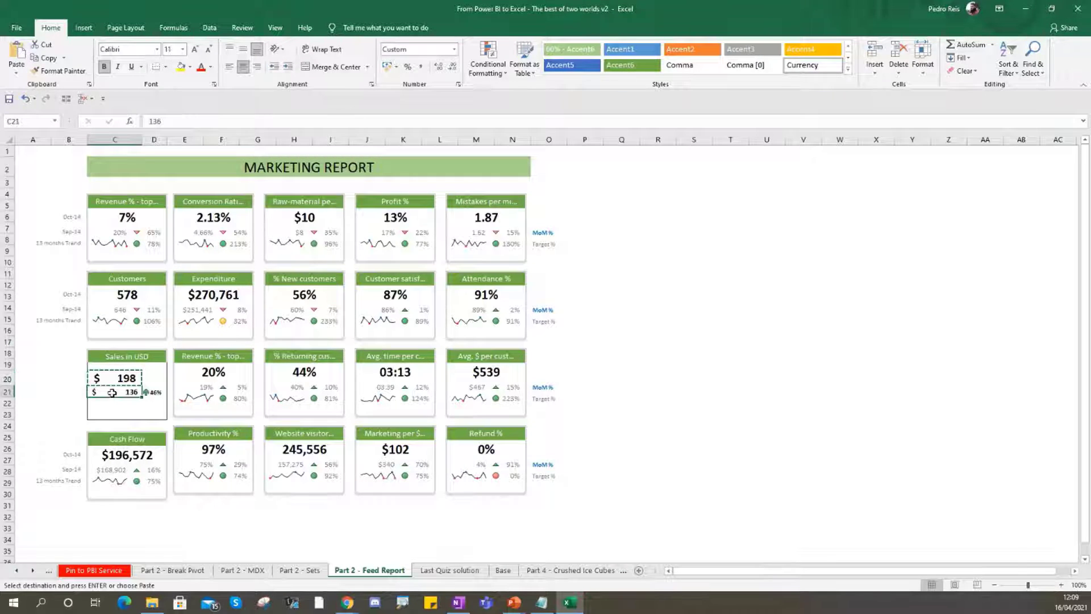
right_click(113, 396)
left_click(170, 186)
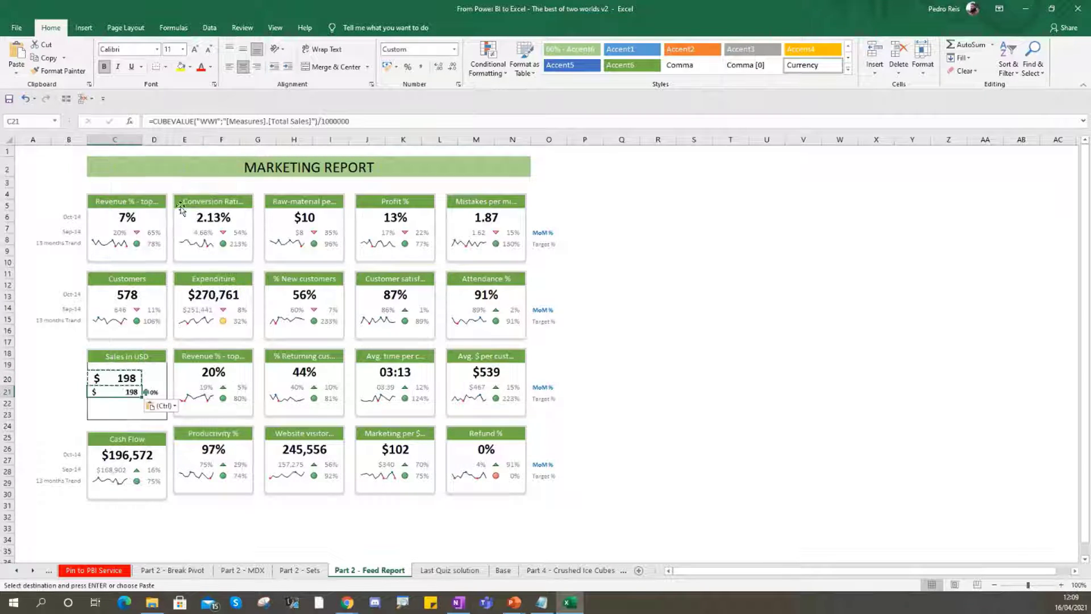
left_click(311, 120)
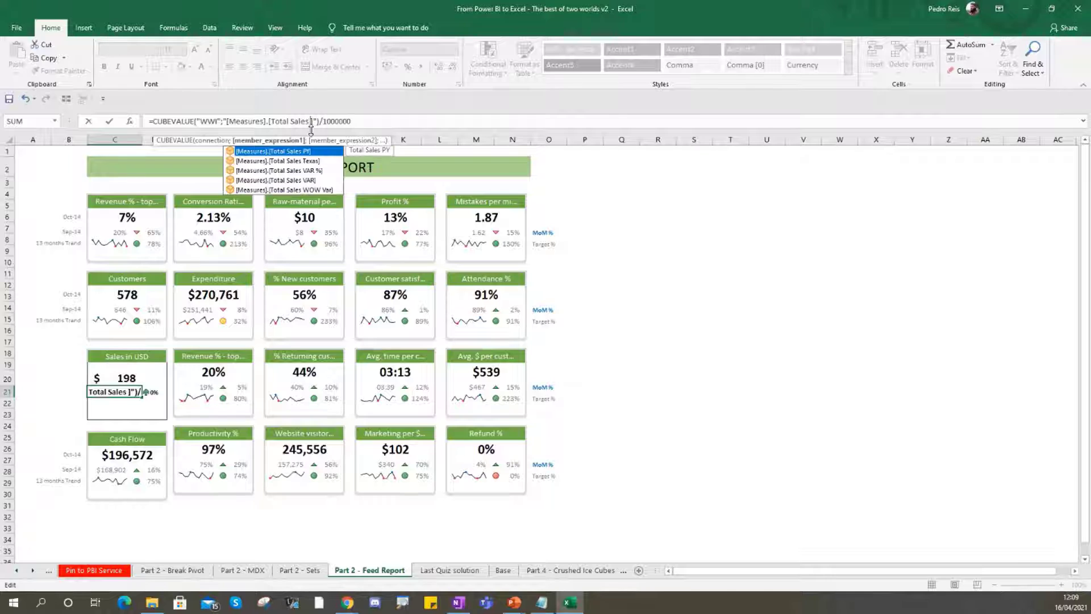
key("Tab")
key("Return")
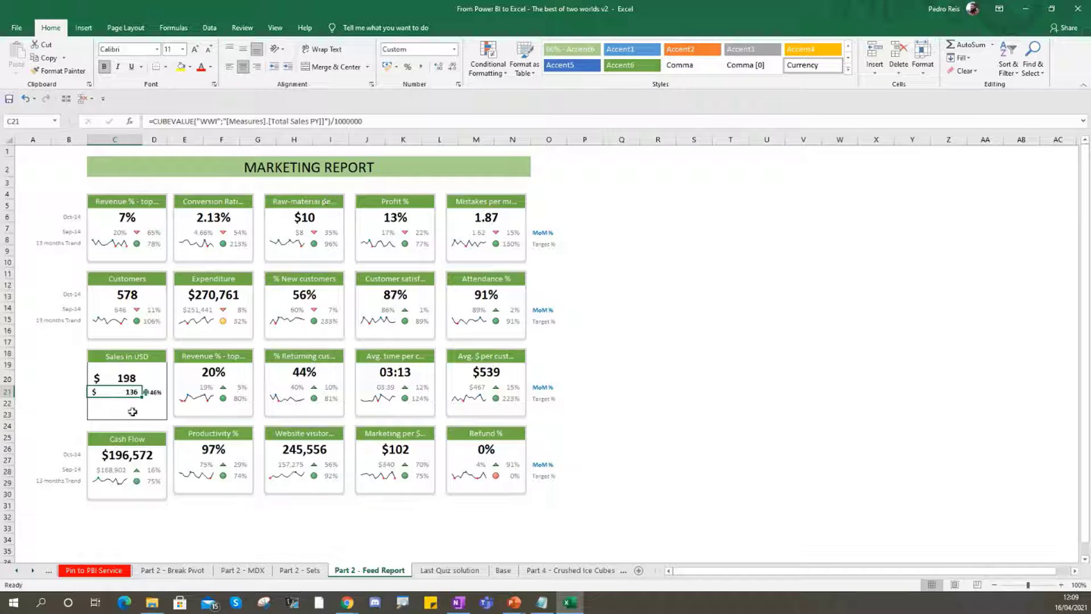
Step: Examine the two Sales in USD figures in C20:C21 of the marketing report
left_click(132, 415)
left_click_drag(127, 377, 128, 391)
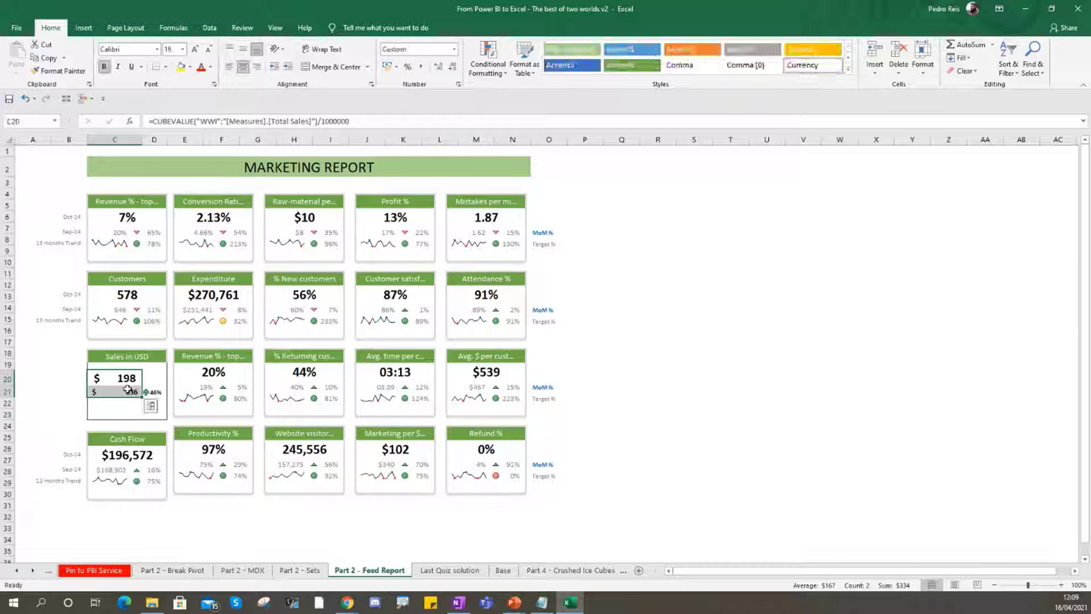
left_click(621, 363)
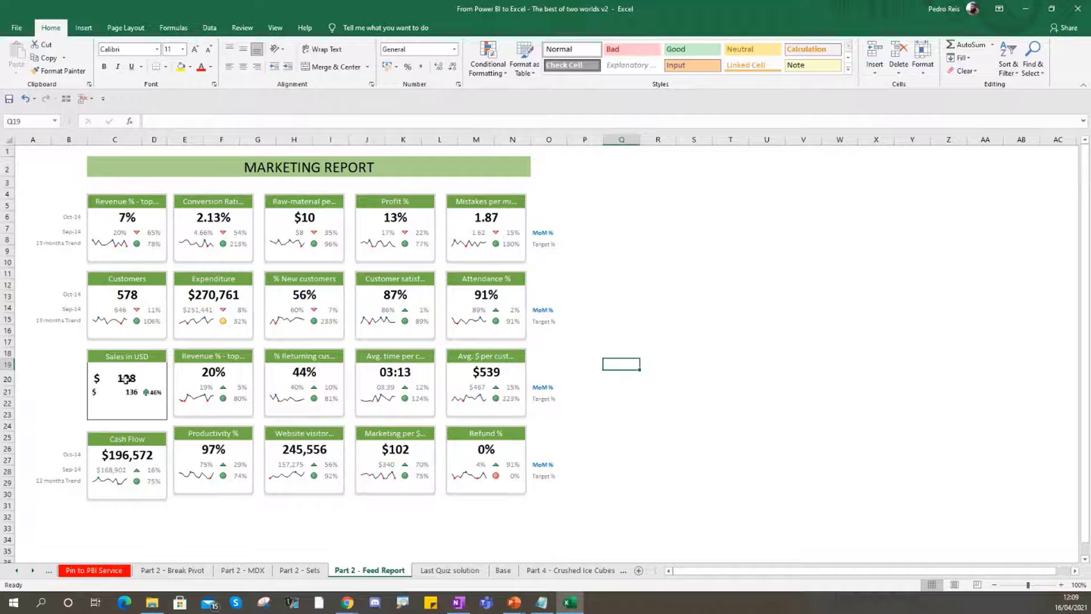
left_click_drag(126, 379, 124, 392)
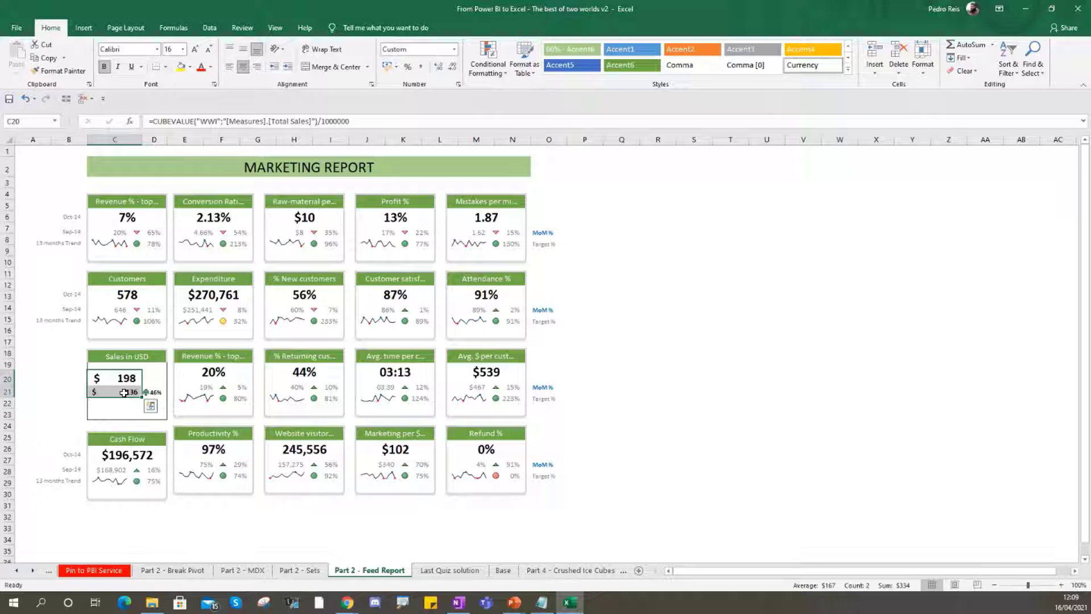
left_click(619, 284)
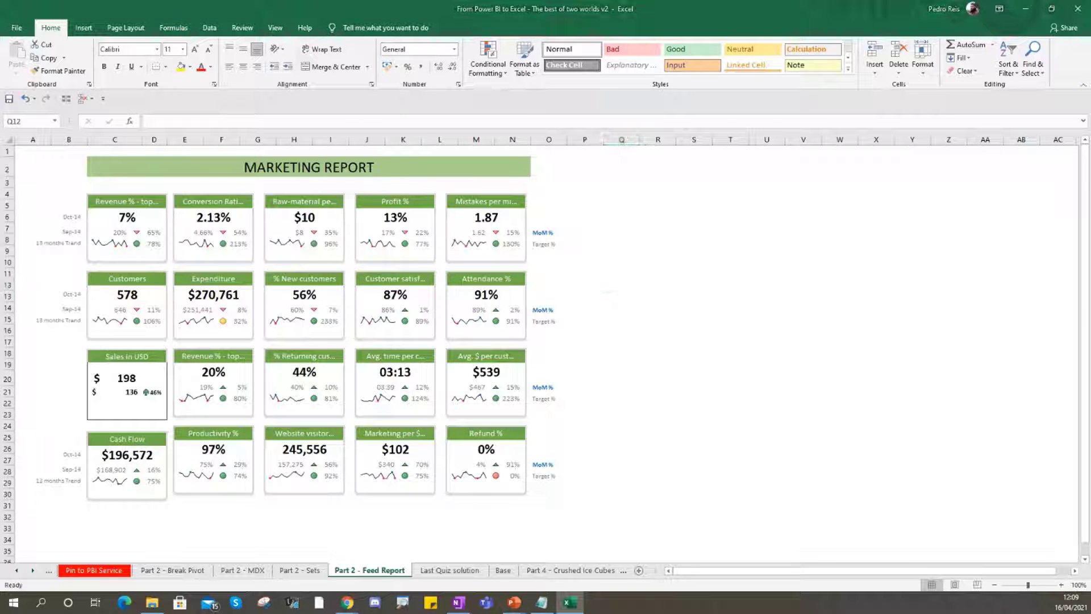
Step: Switch to the PowerPoint slide show and advance through slide 26, on making it intuitive for users, up to its demo callout
key("alt+Tab")
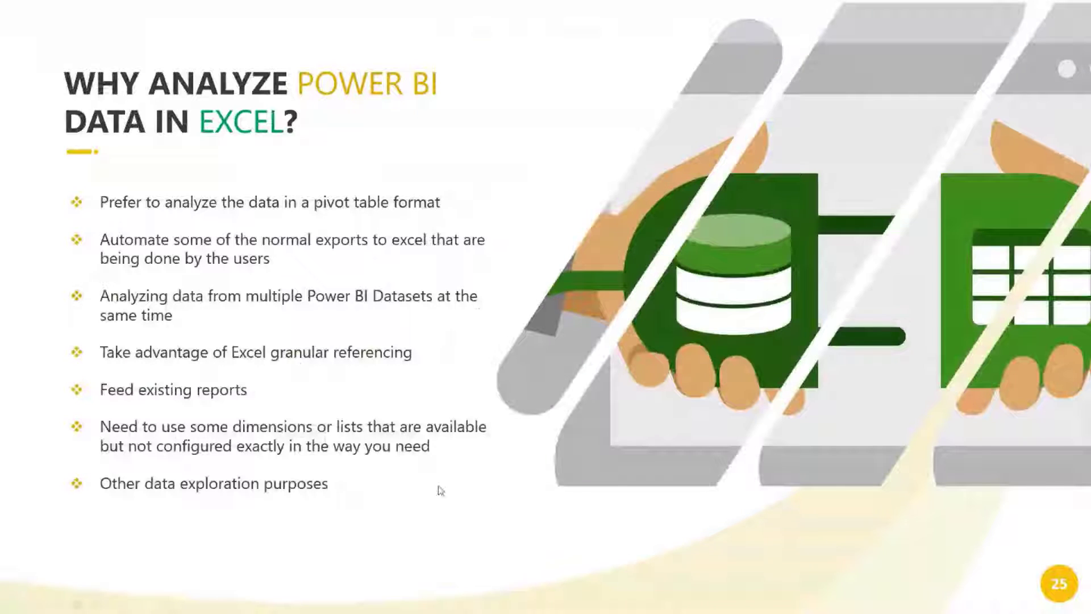
left_click(297, 522)
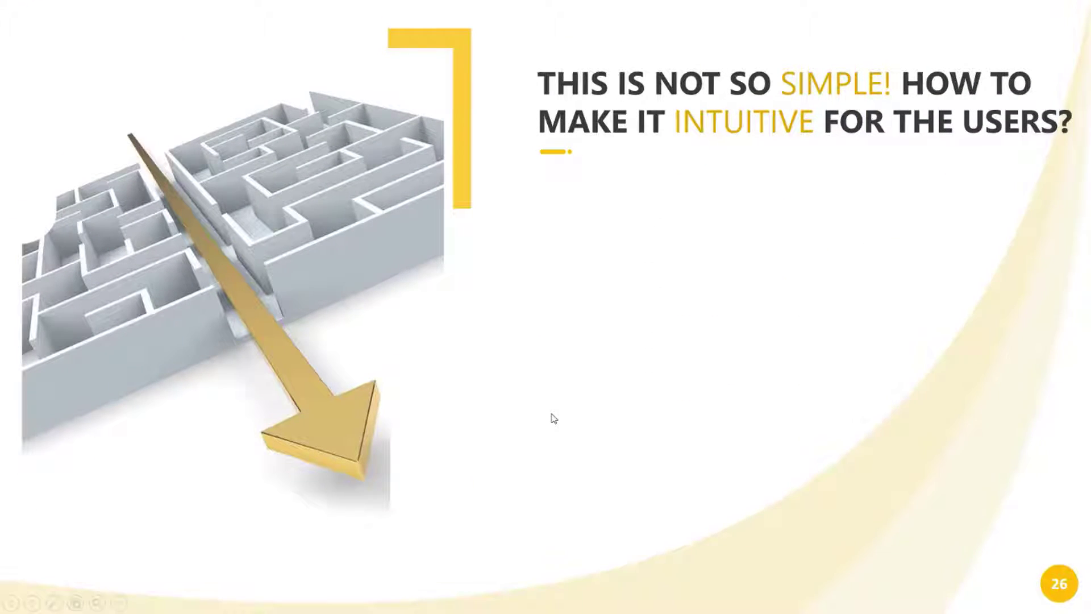
left_click(556, 347)
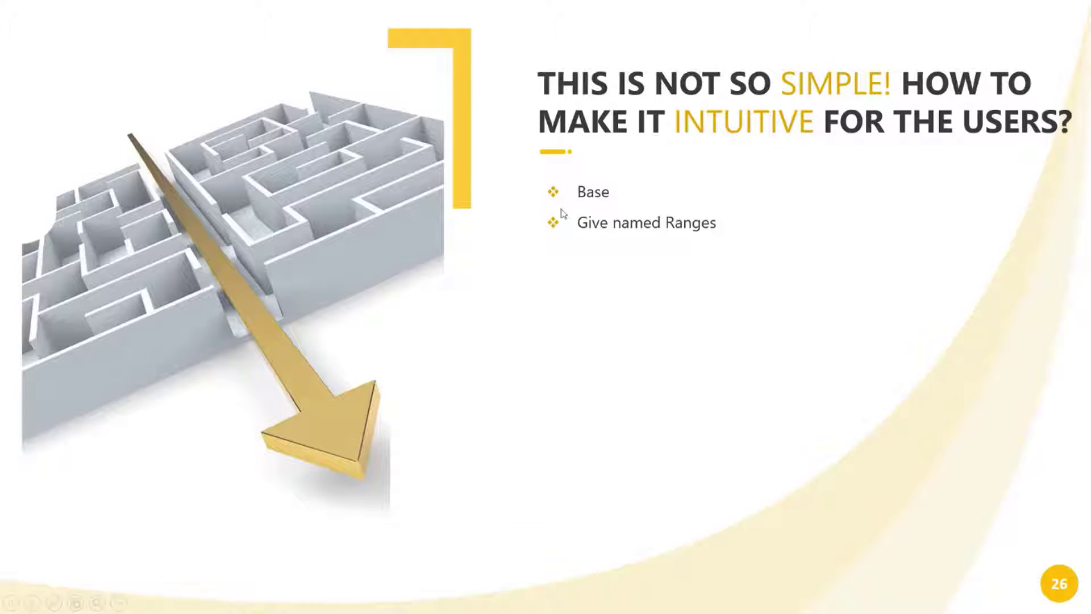
left_click_drag(536, 182, 533, 235)
left_click(571, 272)
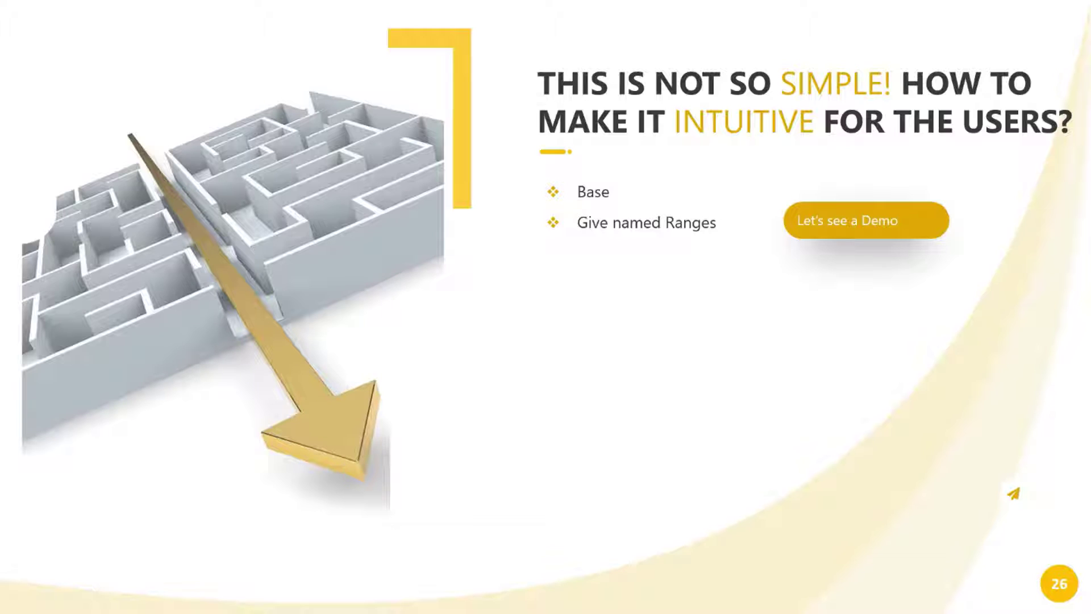
Step: Switch back to Excel and open the Base sheet with the CUBEMEMBER lists
key("alt+Tab")
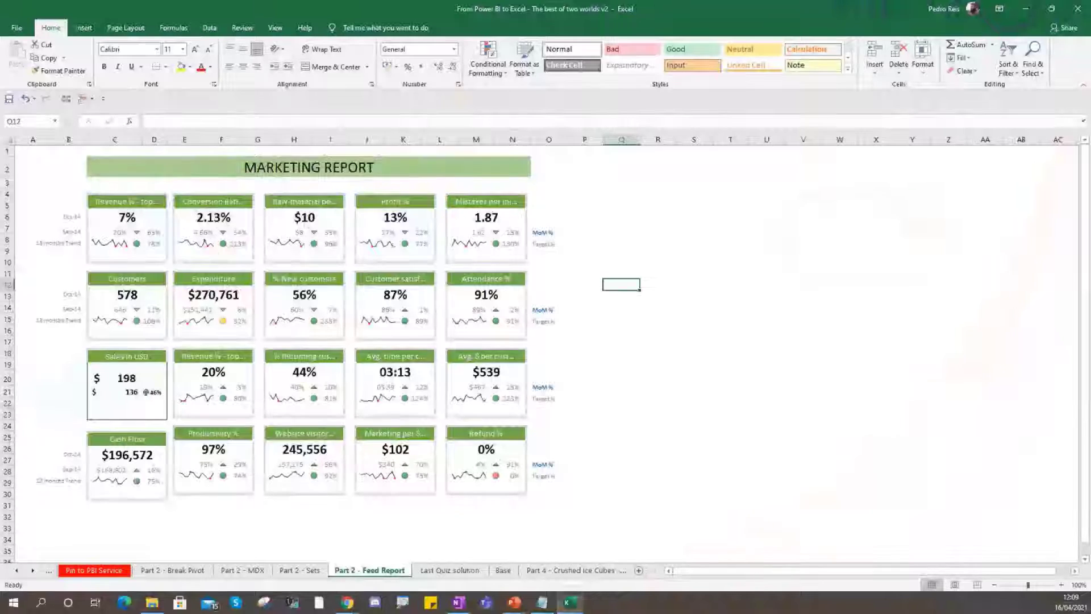
left_click(503, 570)
left_click(267, 416)
left_click(118, 370)
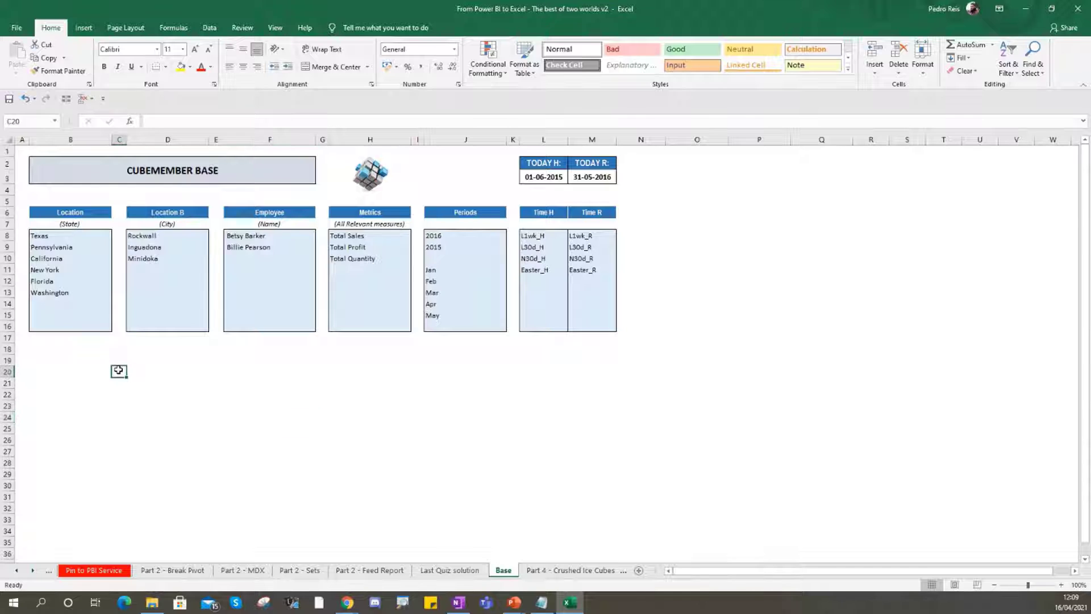
Step: Inspect the CUBEMEMBER formulas and cell names of Texas, Pennsylvania and California in the Location list
left_click(57, 236)
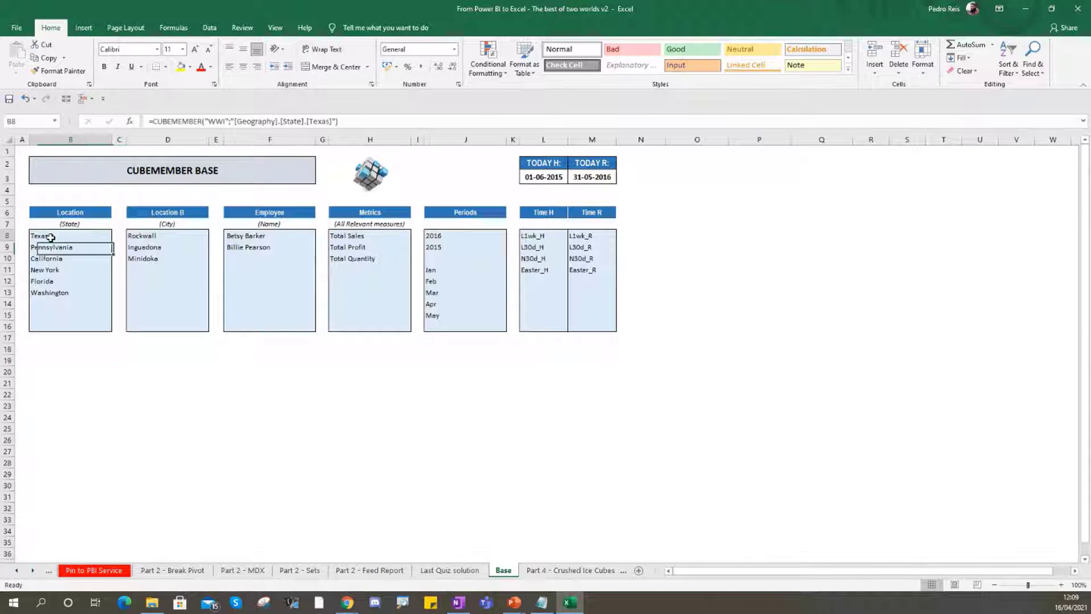
left_click(83, 397)
left_click(46, 237)
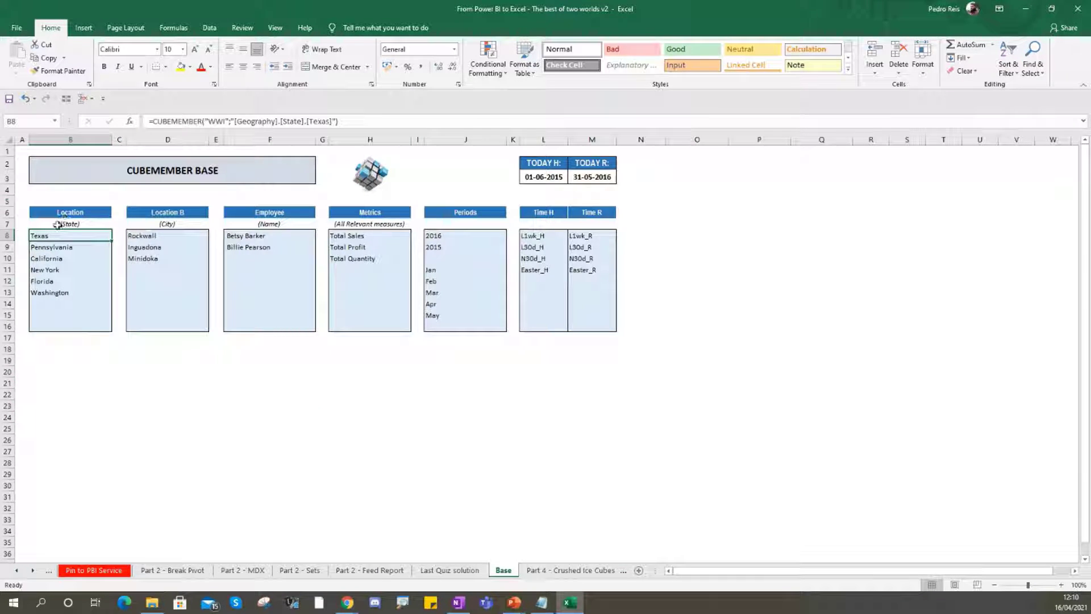
triple_click(278, 131)
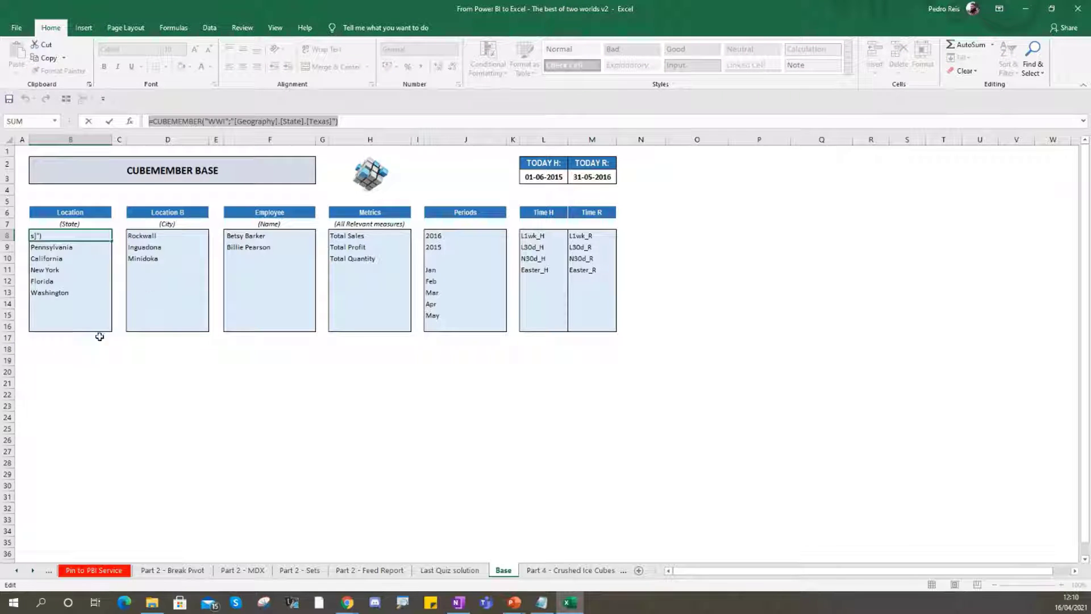
key("Escape")
left_click_drag(342, 122, 112, 121)
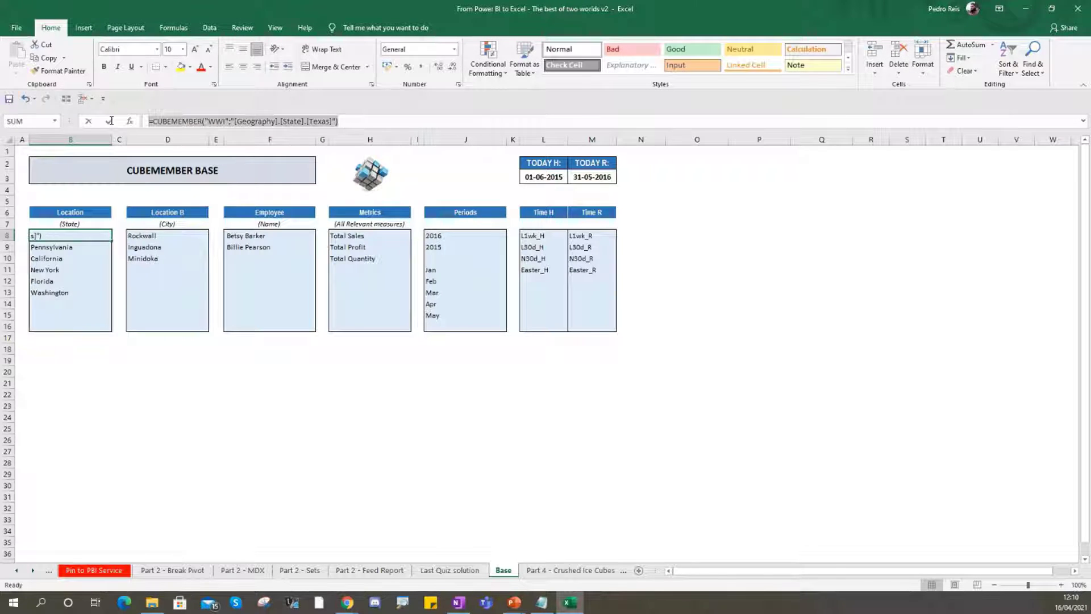
key("Escape")
left_click(74, 248)
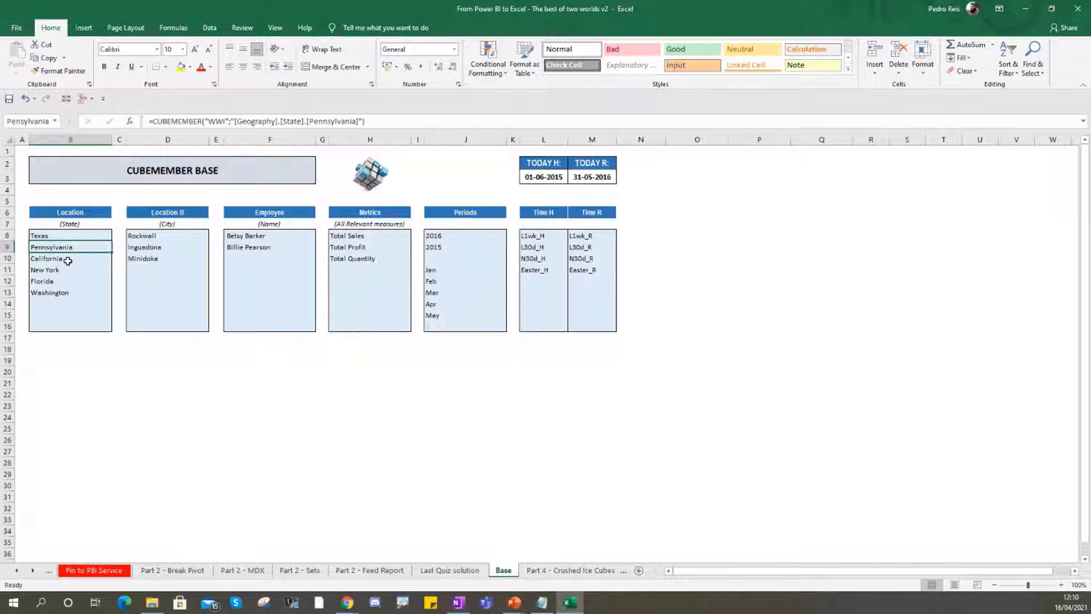
left_click(68, 261)
Step: Name cell B8 in the Location list Texas
left_click(65, 239)
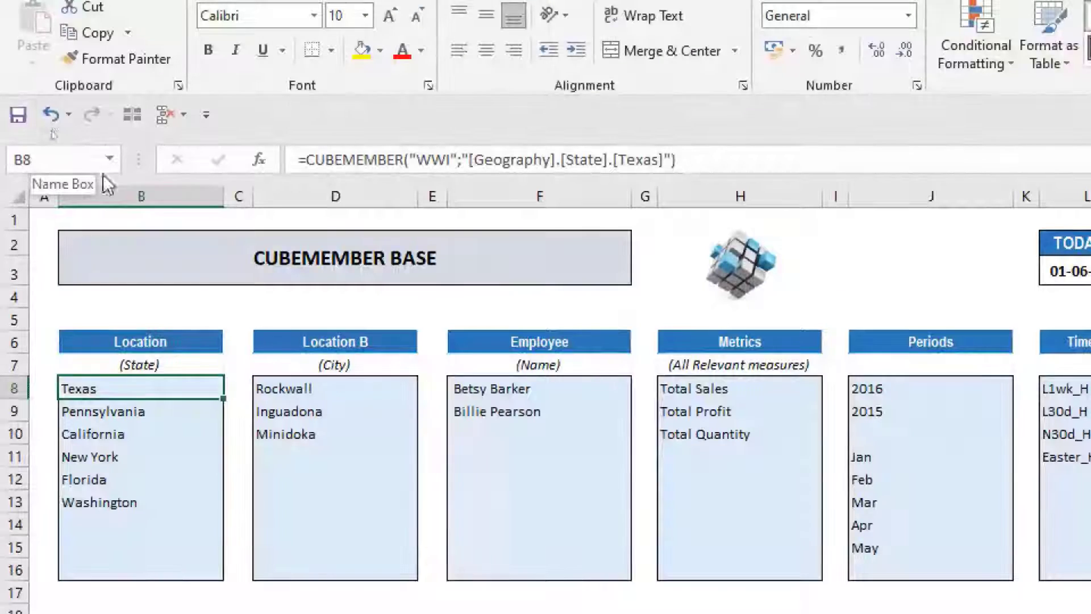
left_click(83, 158)
type("Te")
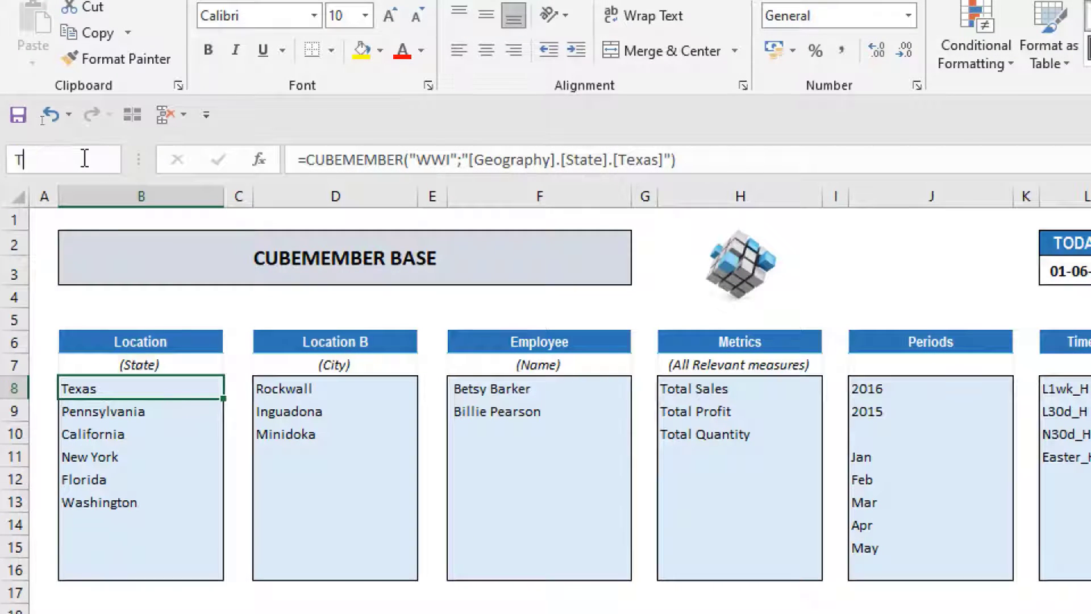
type("xas")
key("Return")
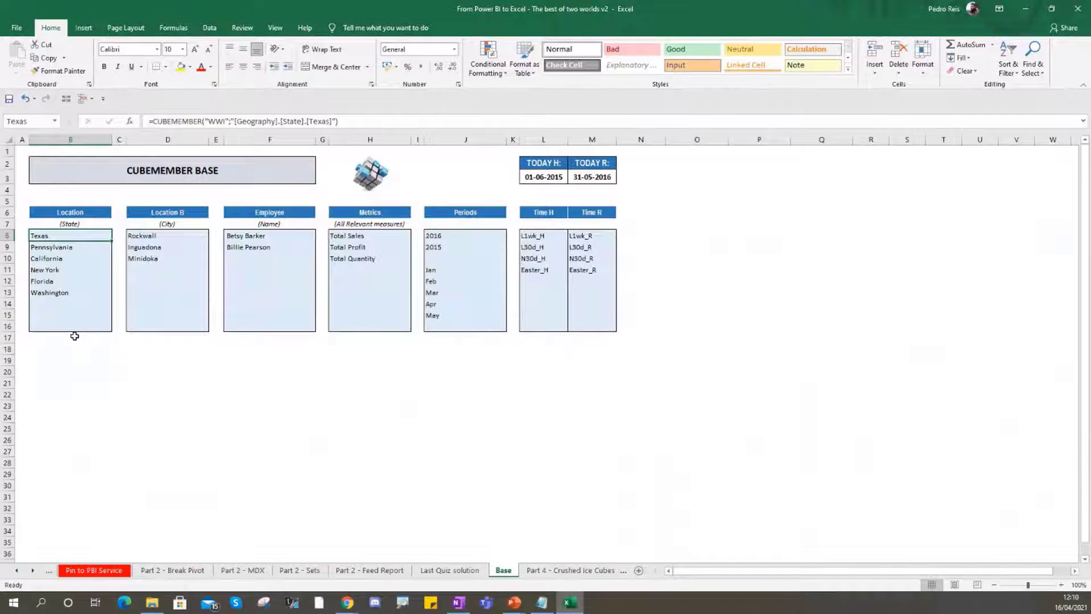
Step: Try referencing the named cell with =Texas in B21, leaving the entry uncommitted
left_click(68, 380)
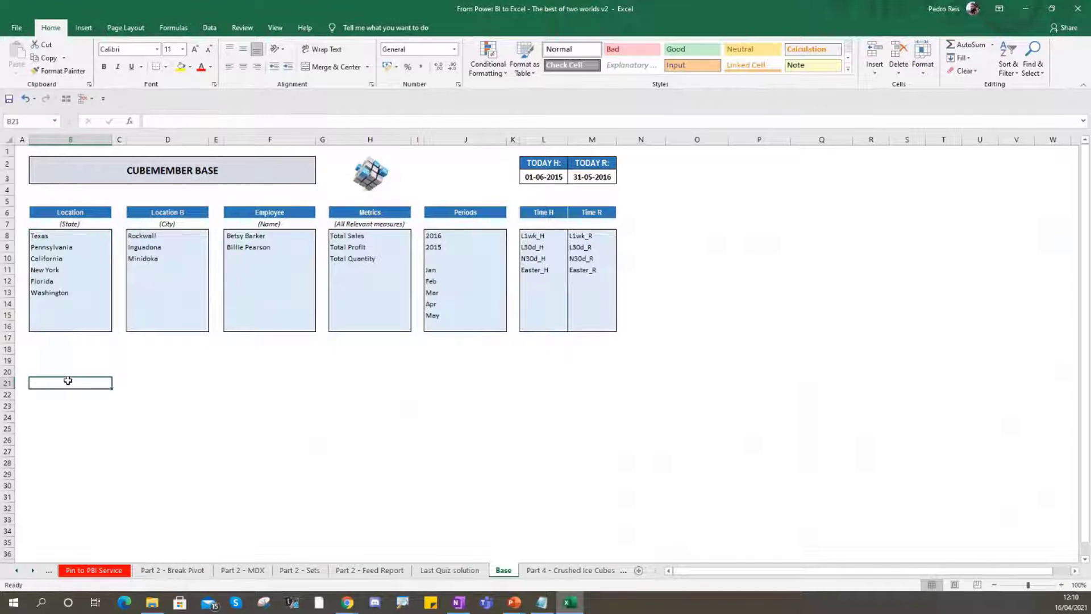
type("=Texas")
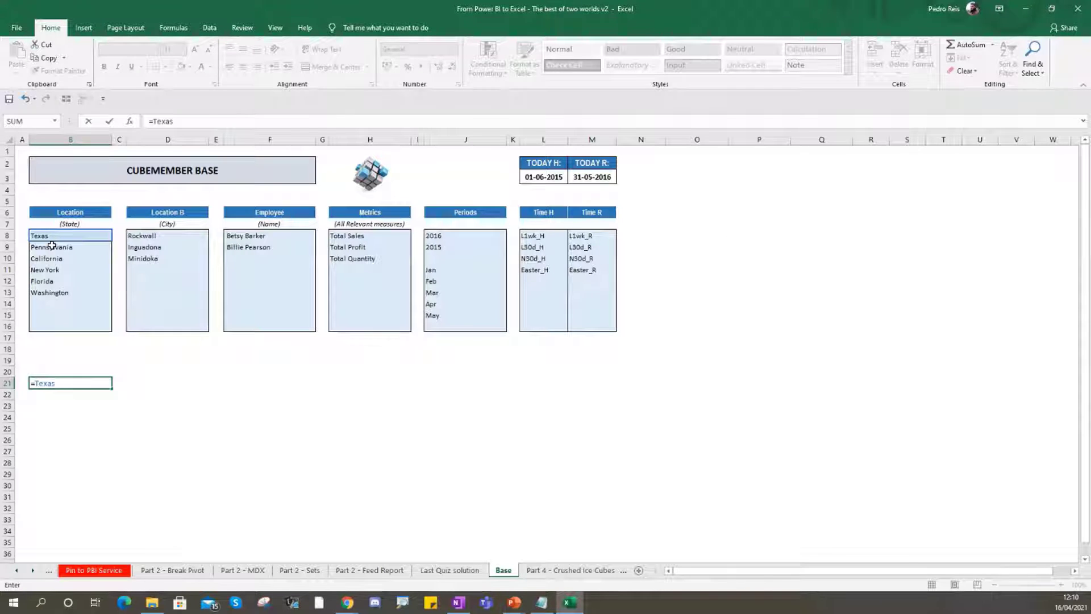
key("Escape")
Step: Enter the sample numbers 1, 2 and 3 in D21:D23
left_click(167, 383)
type("1")
key("Return")
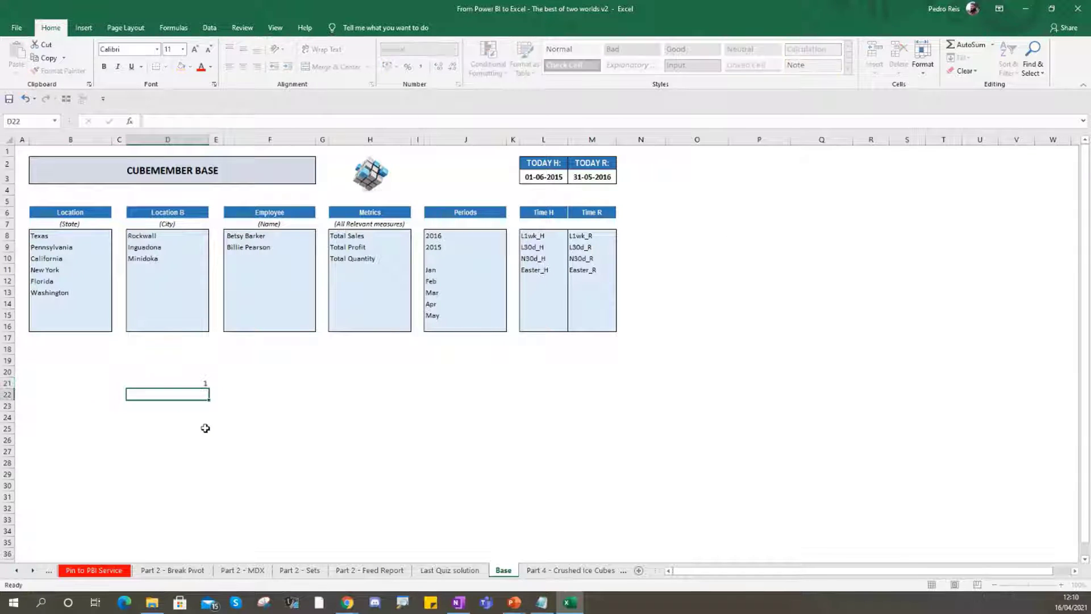
type("2")
key("Return")
type("3")
key("Return")
key("Return")
key("Return")
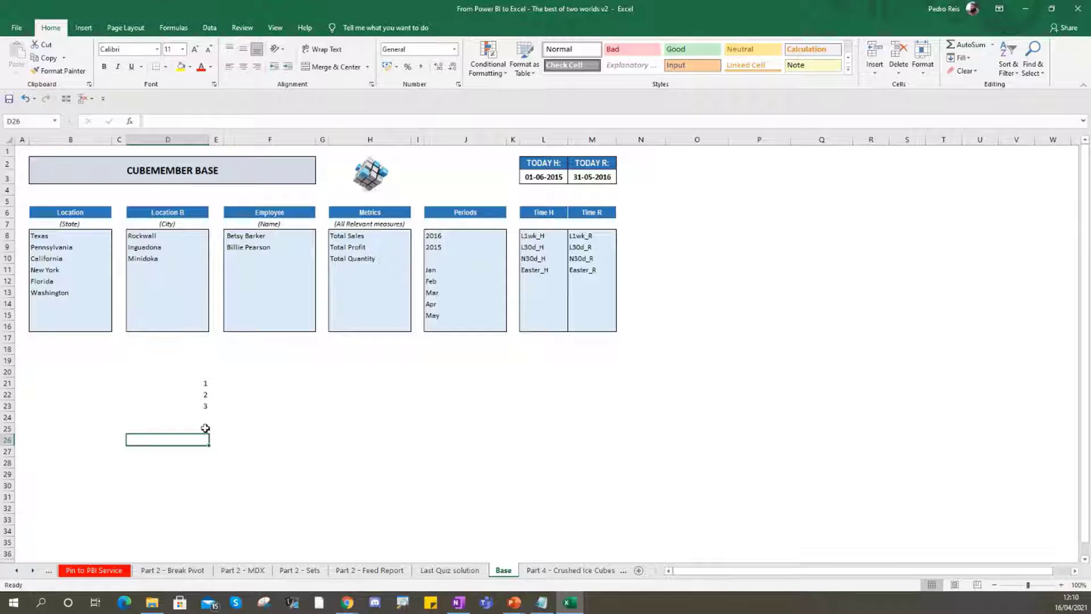
Step: Name the sample number range D21:D23 MySumRange
left_click_drag(170, 384, 171, 407)
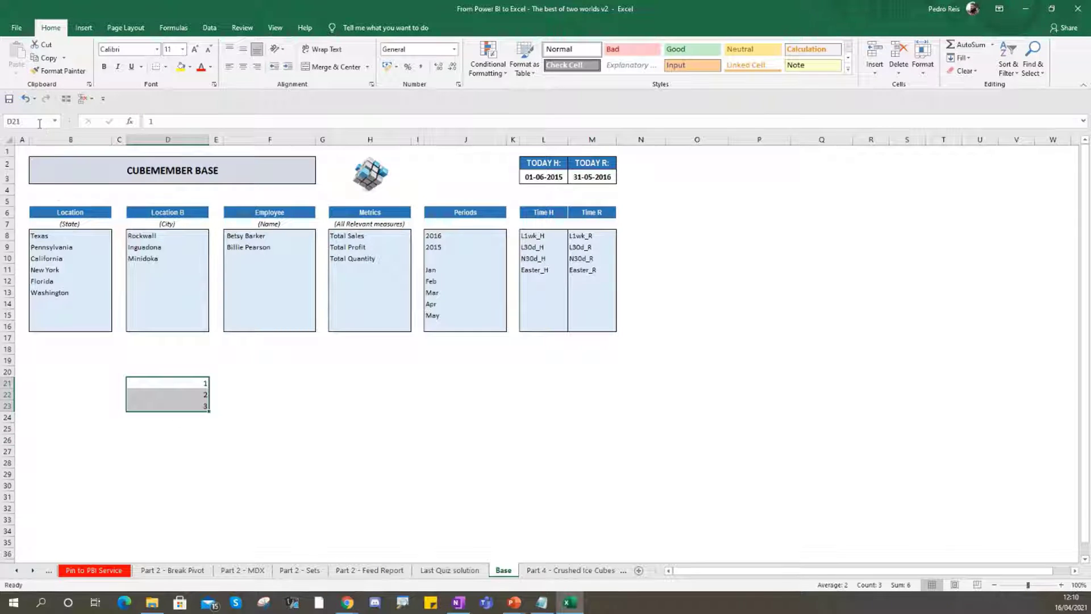
left_click(40, 121)
type("MySumRange")
key("Return")
Step: Total the named sample range in D25 with =SUM(MySumRange), and check the formula against its source cells
key("Down")
key("Down")
key("Down")
key("Down")
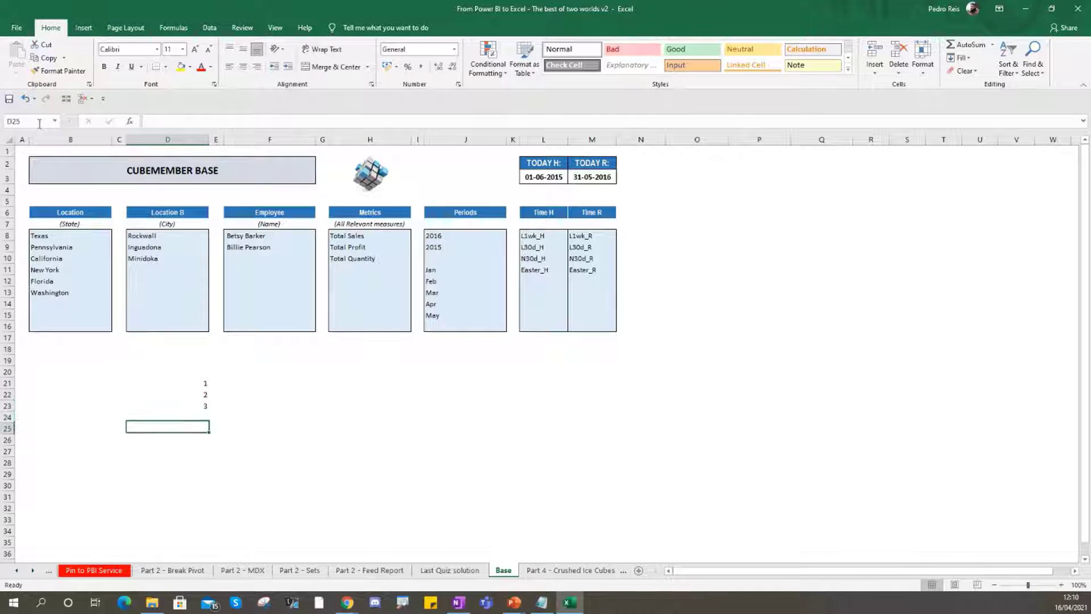
type("=my")
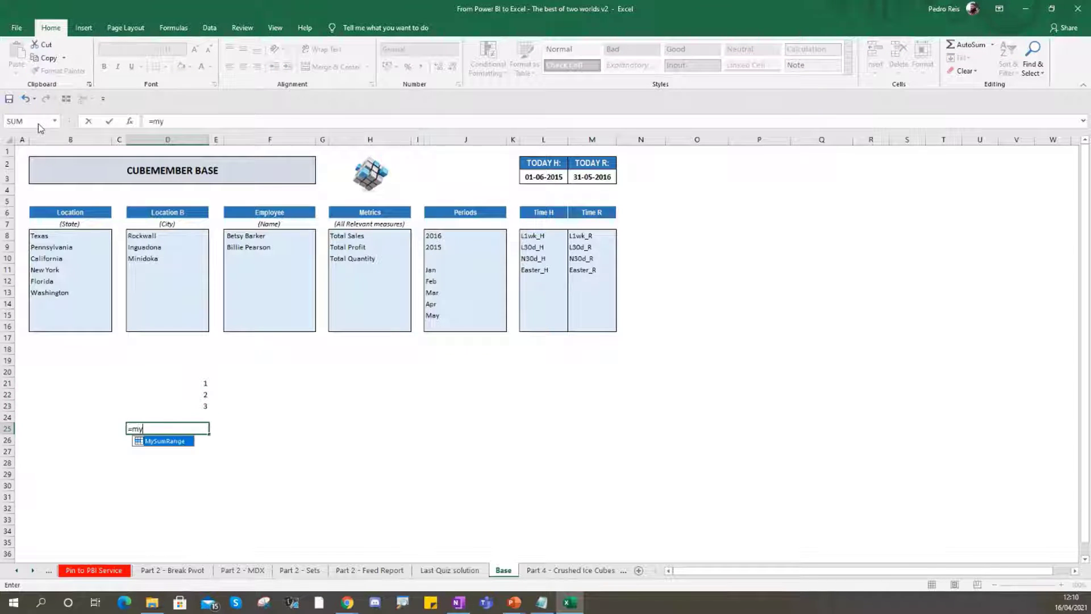
key("Tab")
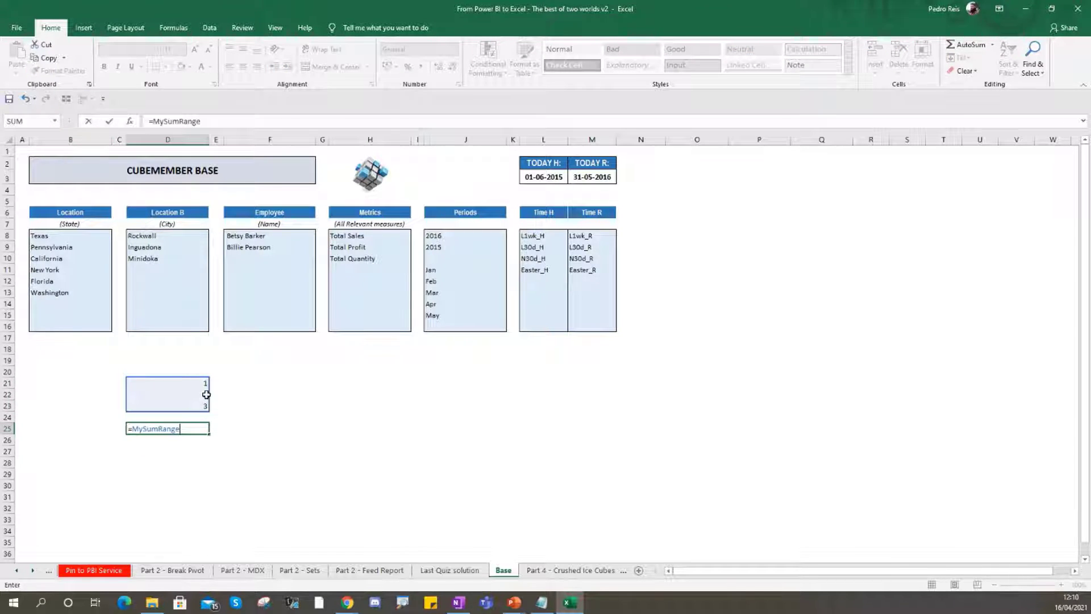
left_click(152, 121)
type("sum(")
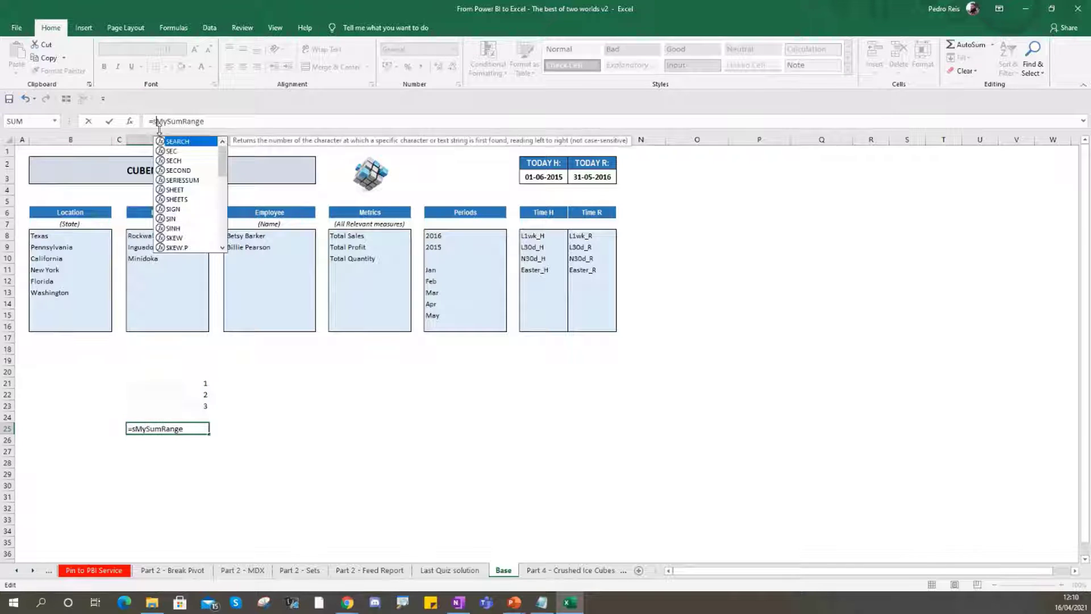
key("Return")
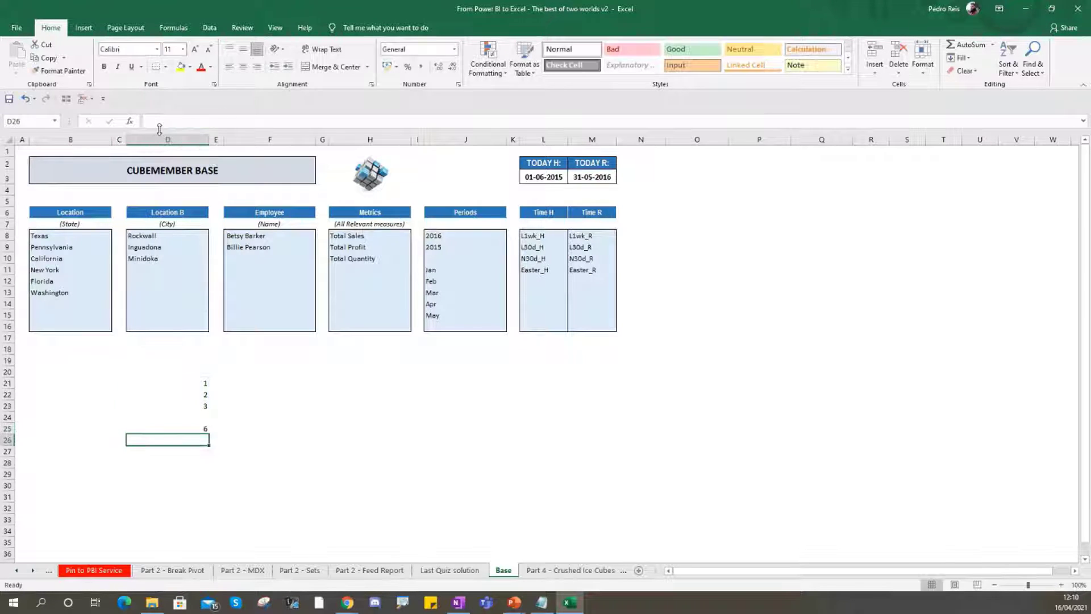
left_click(193, 428)
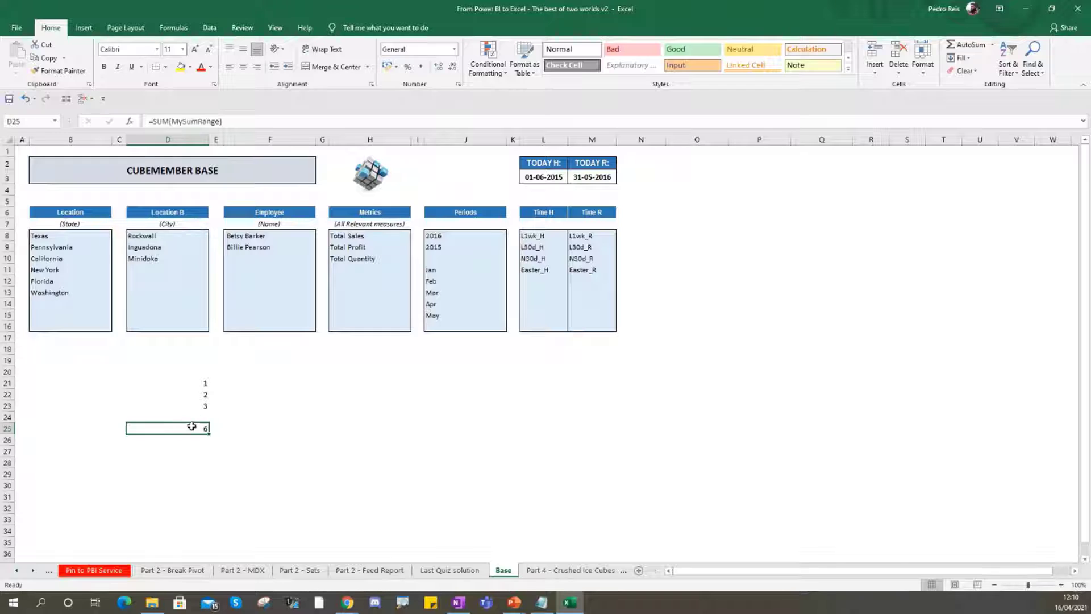
double_click(192, 427)
key("Escape")
left_click_drag(195, 383, 192, 405)
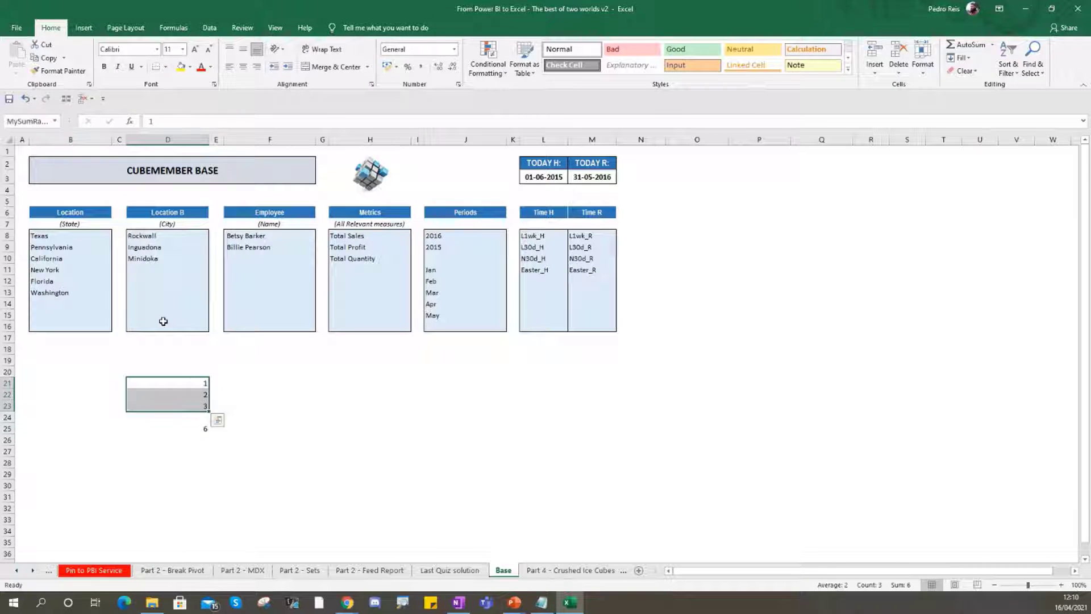
Step: Name the Total Sales cell H8 in the Metrics list Sales
left_click(245, 234)
left_click(347, 236)
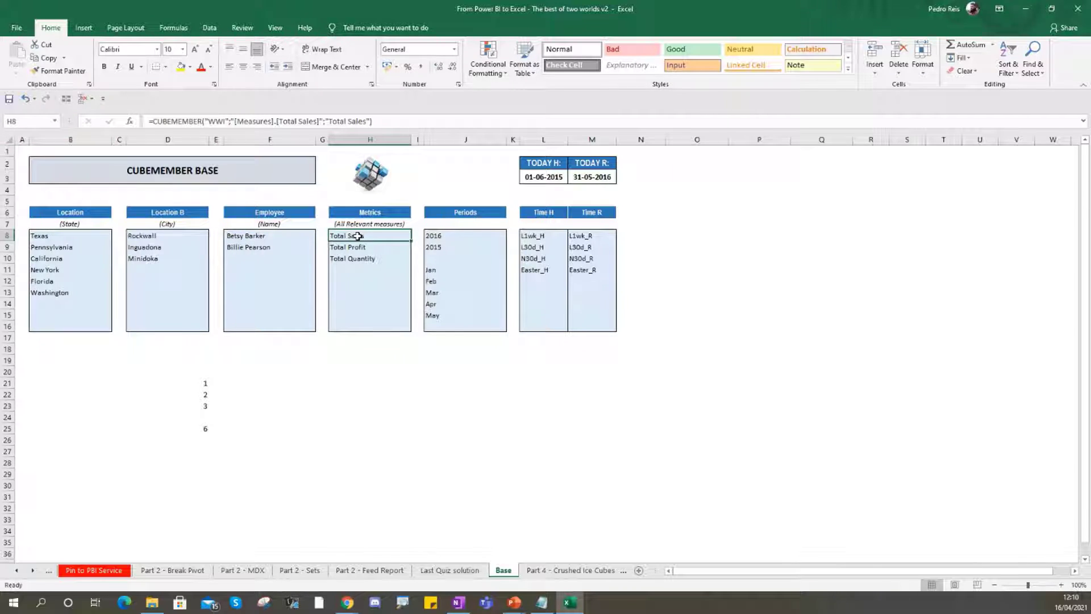
left_click(28, 123)
type("Sales")
key("Return")
Step: Name the 2016 cell J8 in the Periods list year2016, following the naming of the 2015 cell beneath it
key("Right")
key("Right")
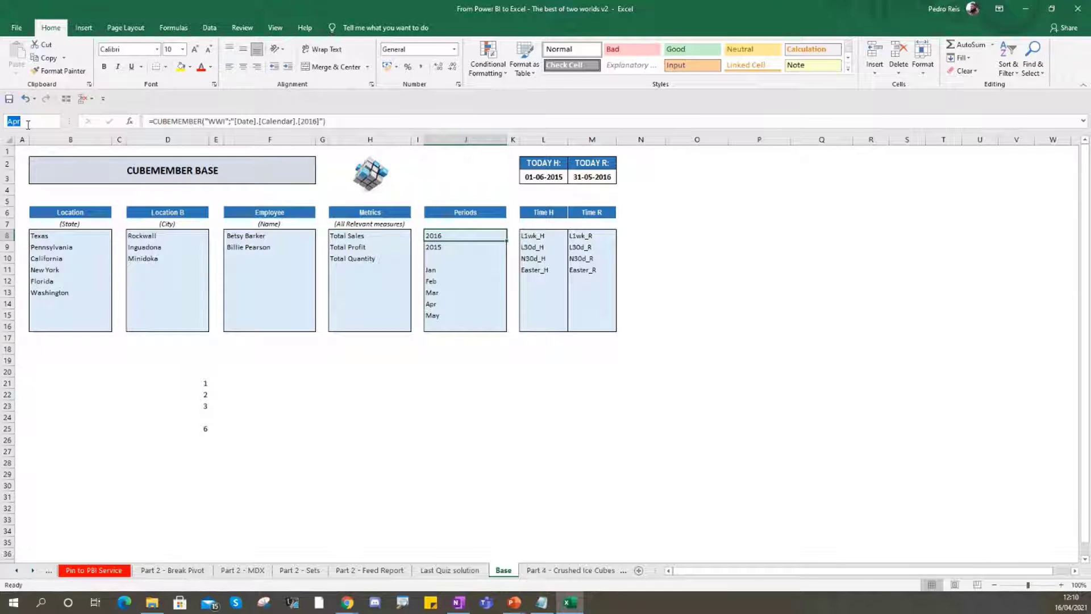
left_click(443, 251)
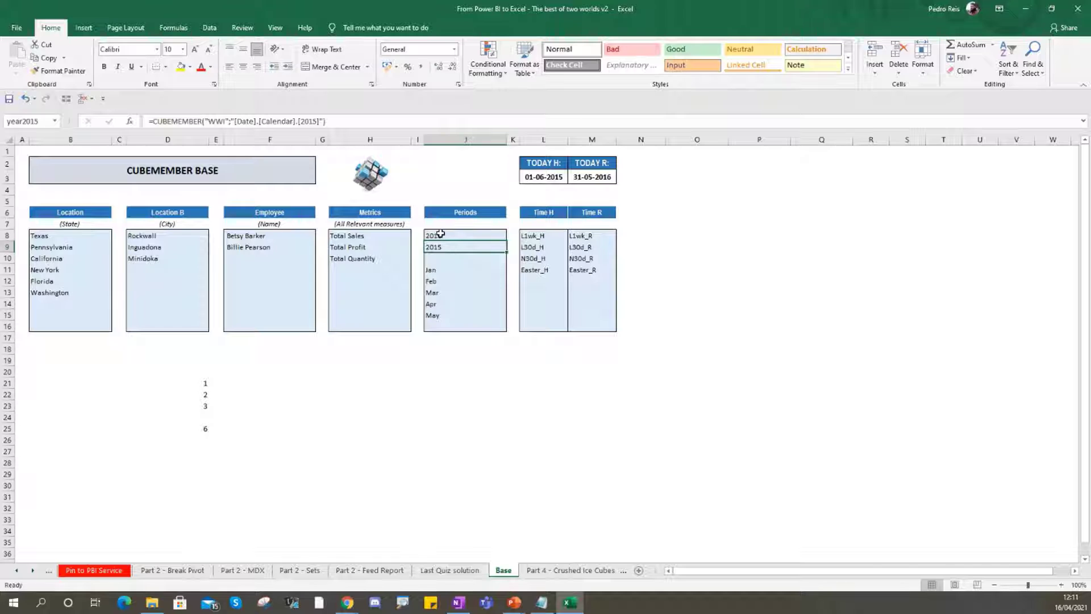
left_click(441, 234)
left_click(23, 123)
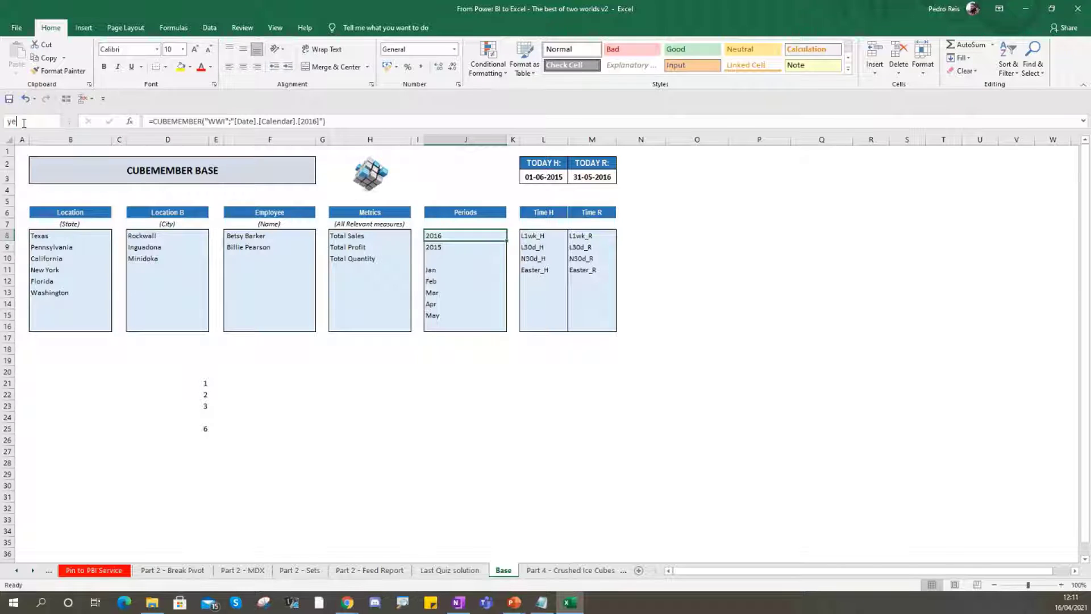
type("year2016")
key("Return")
Step: Name cell L8 in the Time H list L1wk_H by adapting the name of M8, and check the neighbouring time cells' names
left_click(531, 235)
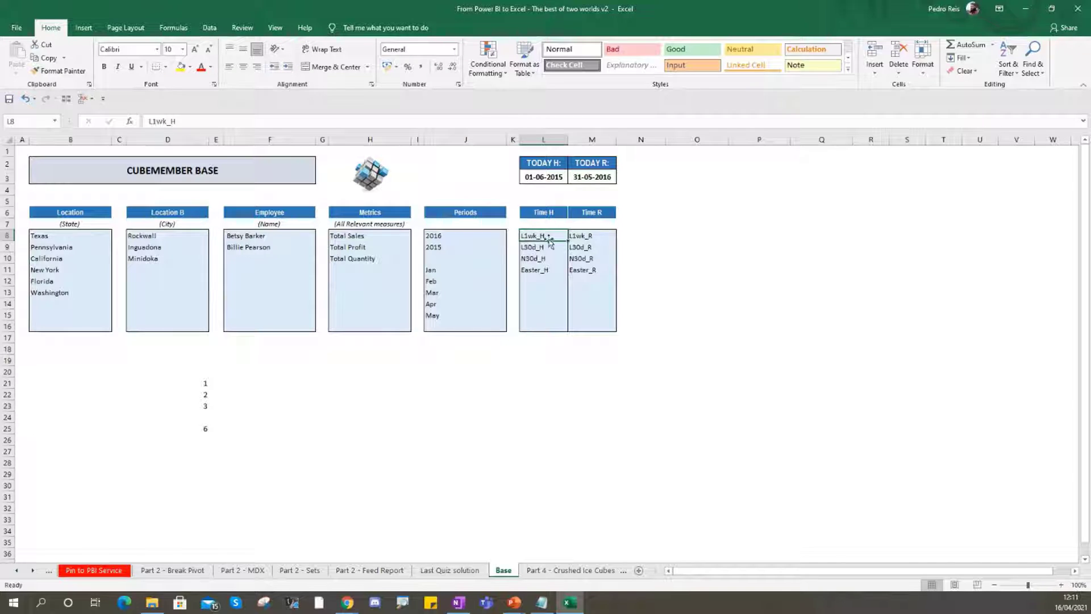
left_click(578, 233)
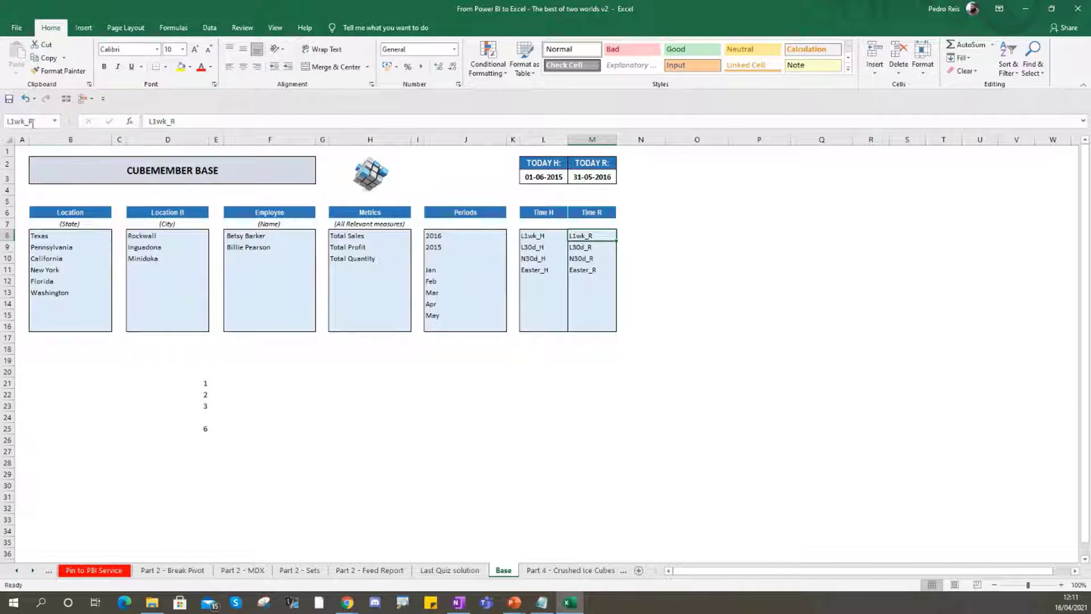
left_click_drag(38, 123, 0, 126)
key("ctrl+c")
left_click(540, 237)
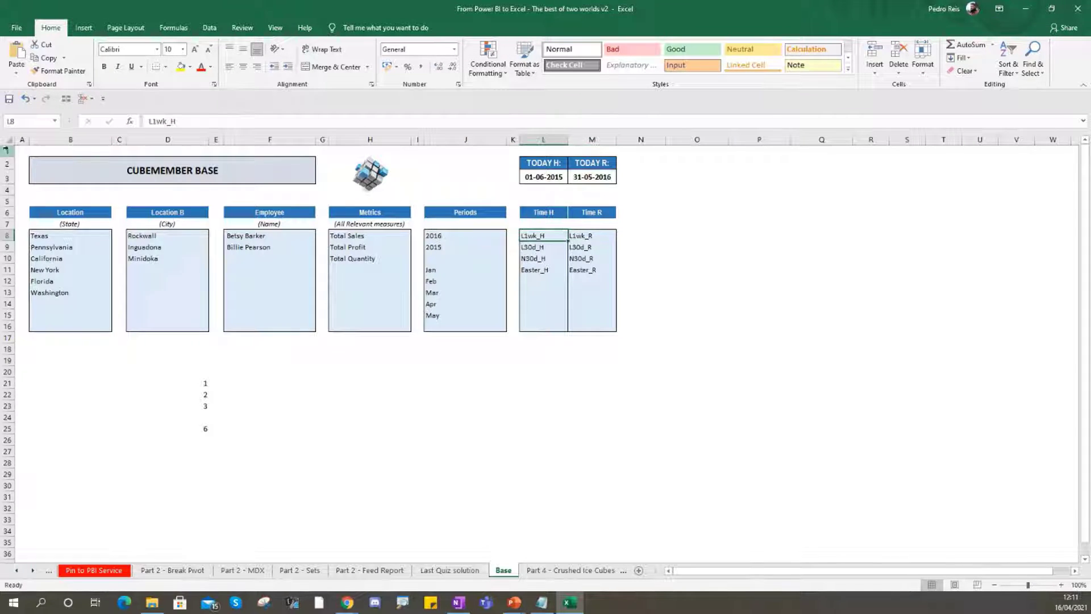
left_click(31, 123)
key("ctrl+v")
type("H")
key("Return")
key("Down")
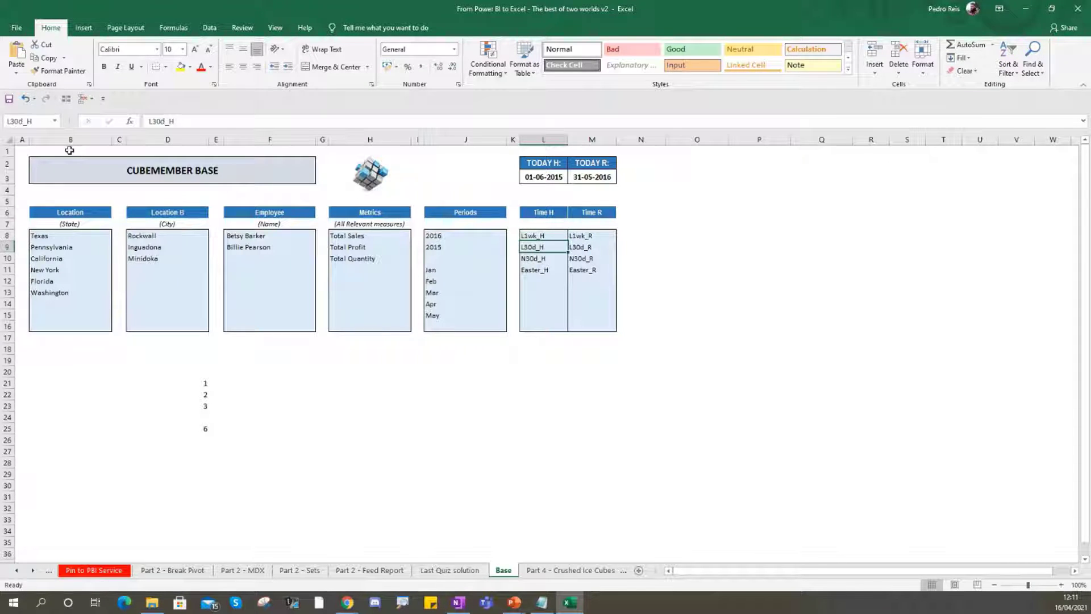
left_click(522, 271)
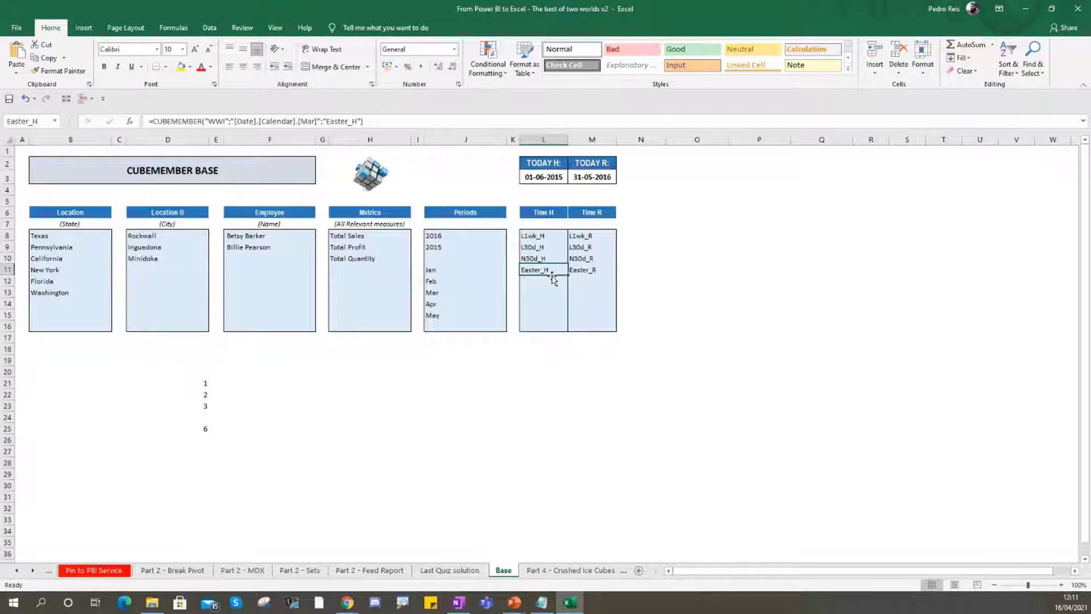
left_click(586, 270)
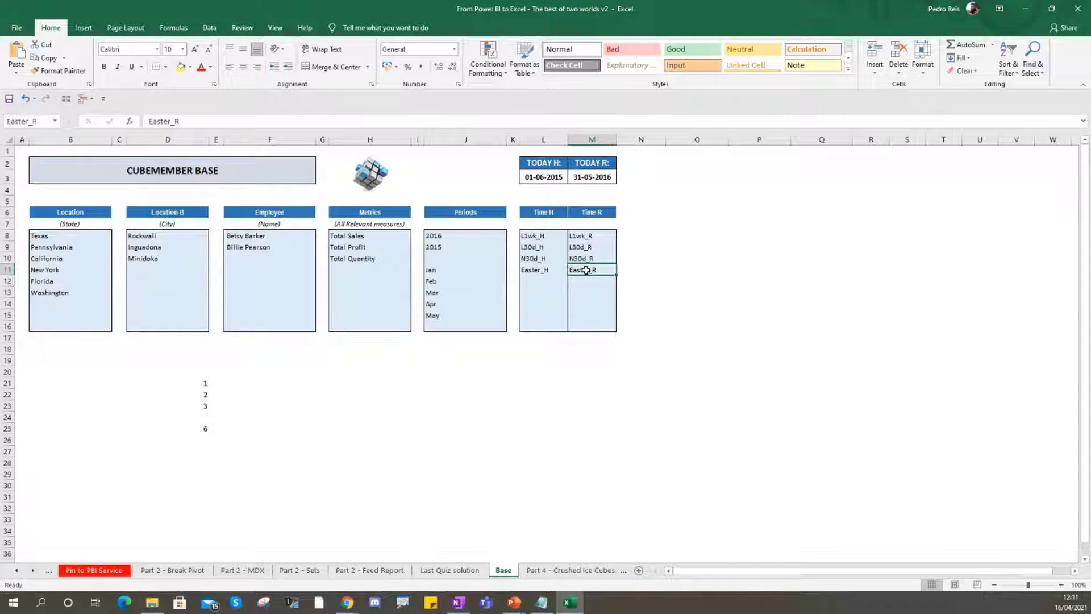
left_click(414, 373)
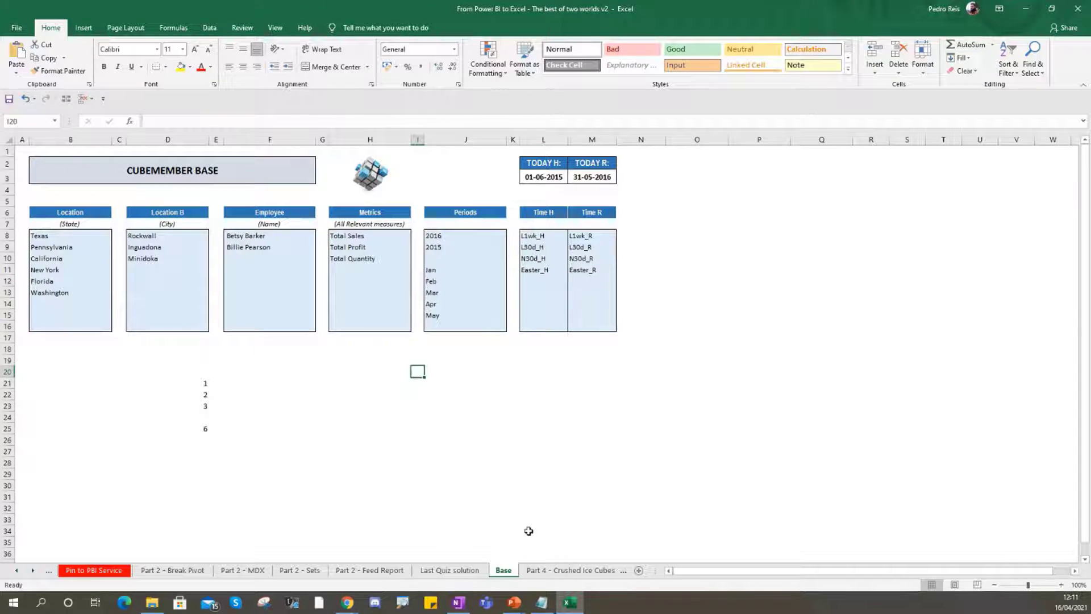
Step: On the Part 4 - Crushed Ice Cubes sheet, start a CUBEVALUE formula in D5 for Sales of 2015 with the connection "WWI"
left_click(542, 570)
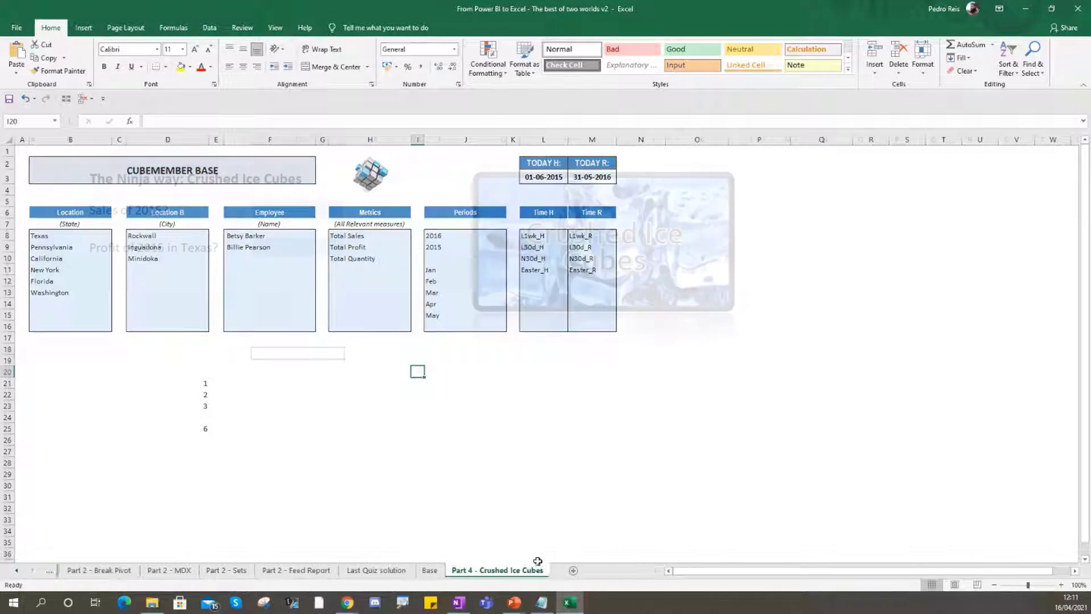
left_click(278, 211)
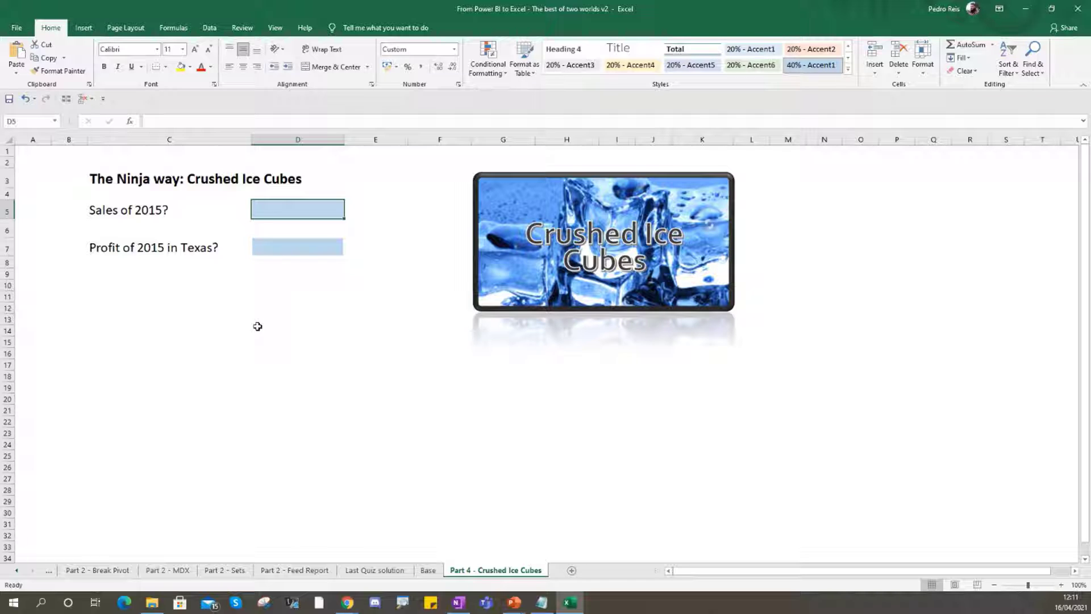
type("=")
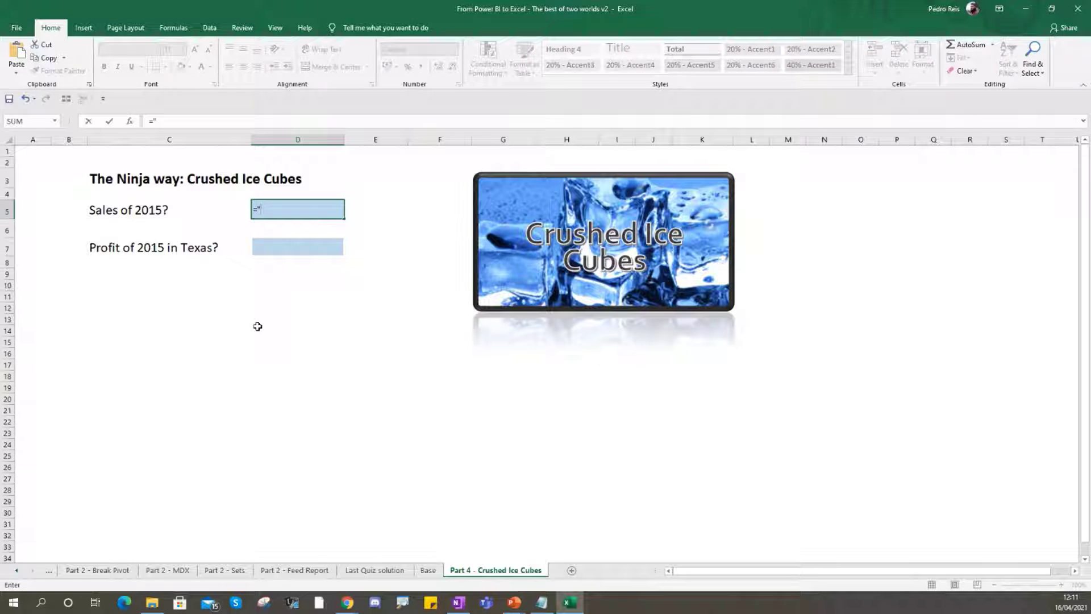
type("cubev")
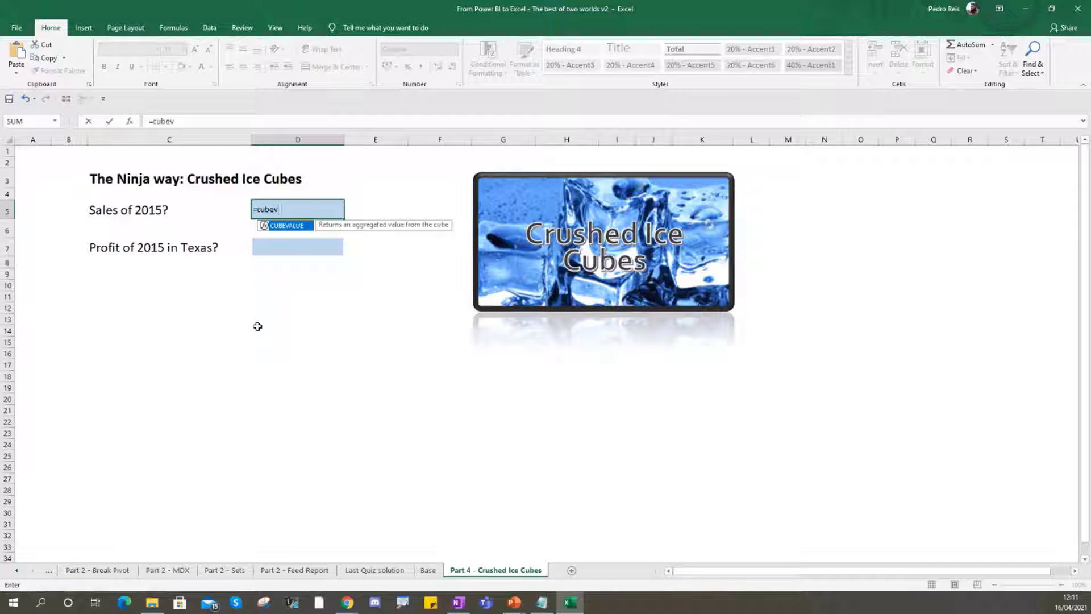
key("Tab")
type("\"WWI\";")
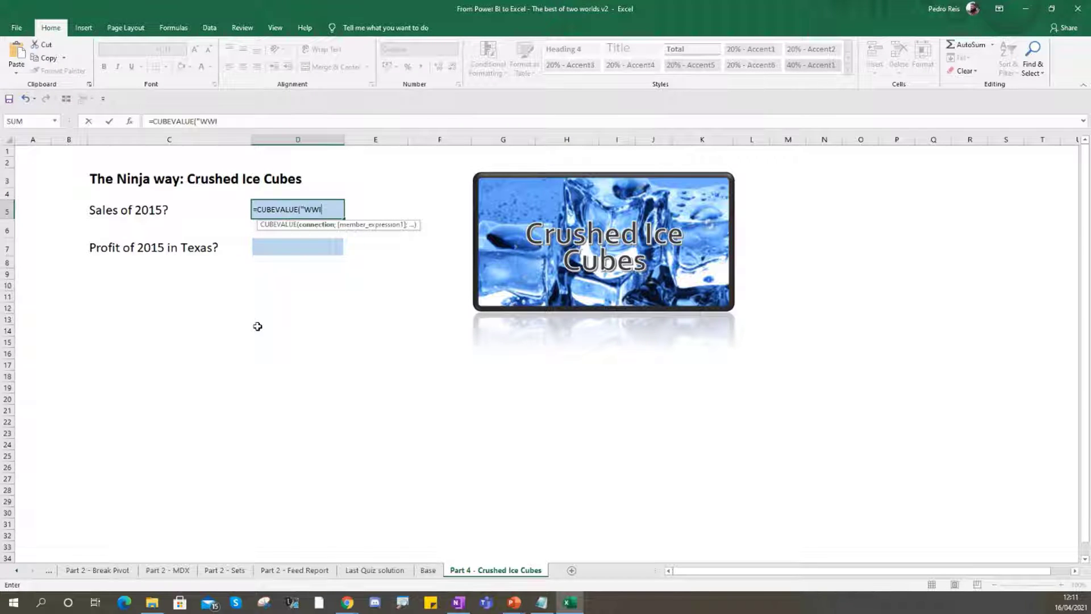